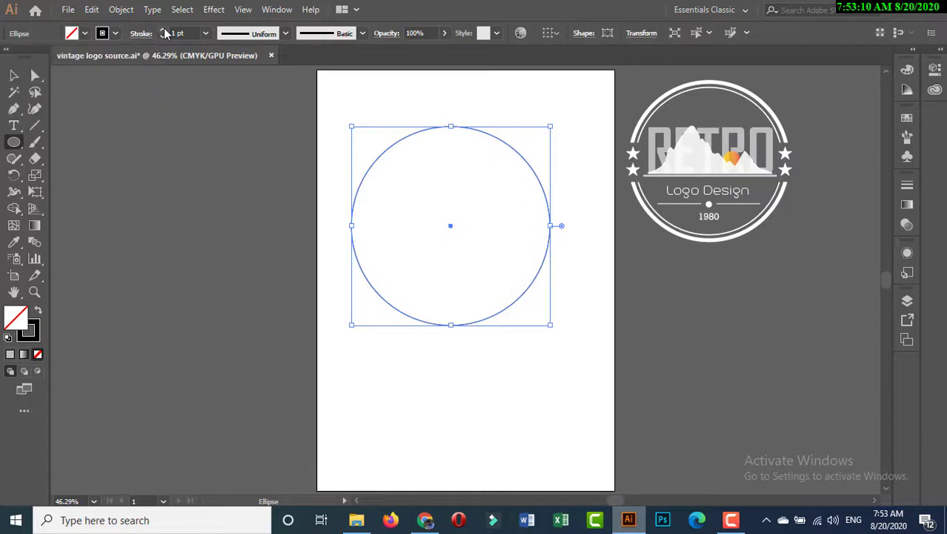
pyautogui.click(163, 30)
pyautogui.click(163, 30)
# Step: Set the circle's stroke weight to 8 pt
pyautogui.click(164, 29)
pyautogui.click(164, 29)
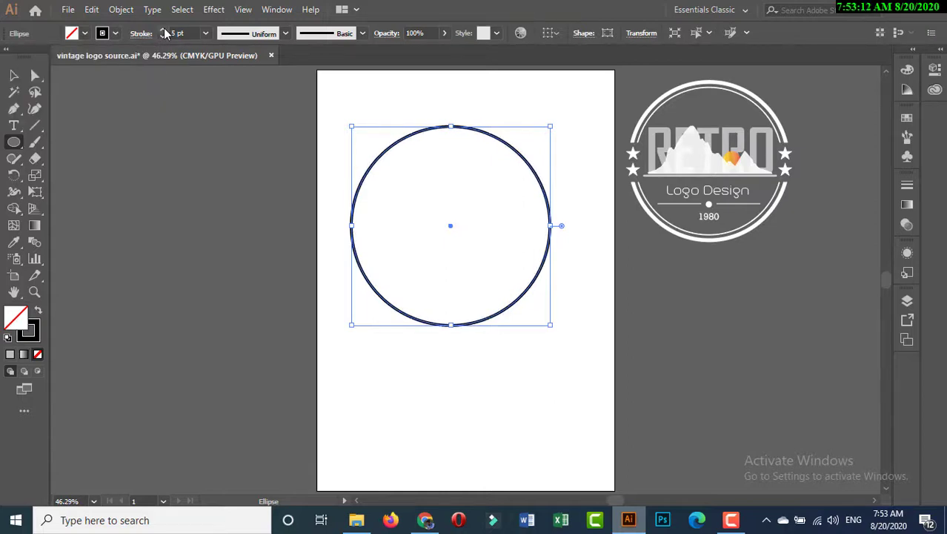
pyautogui.click(164, 30)
pyautogui.click(164, 30)
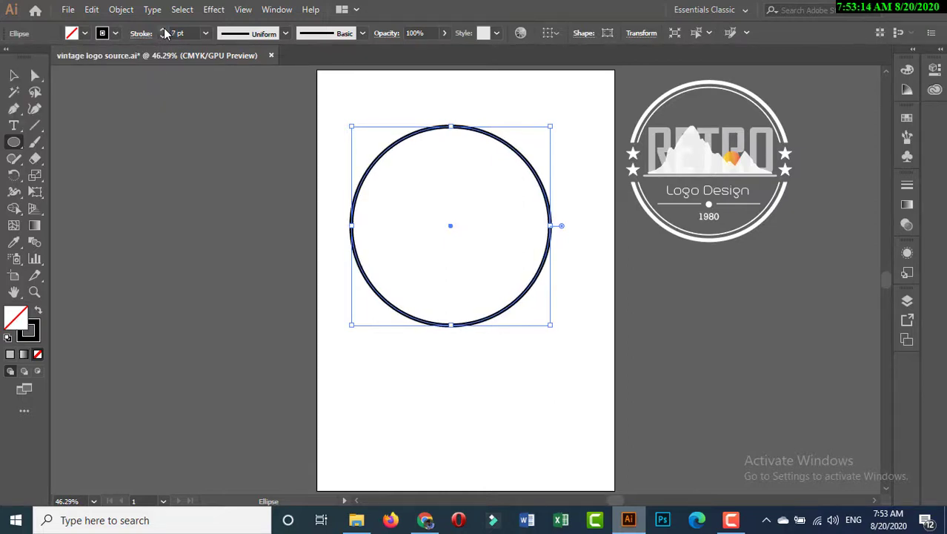
pyautogui.click(164, 30)
pyautogui.click(13, 75)
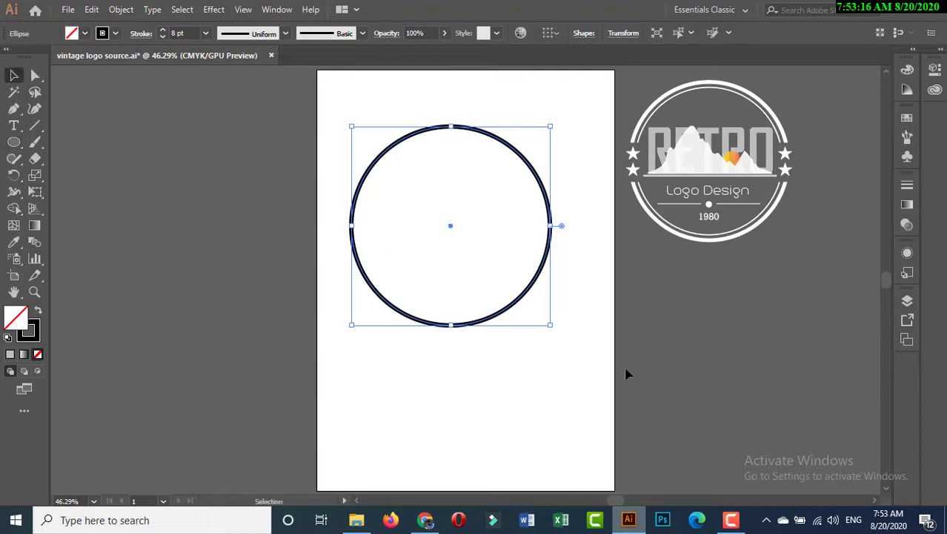
# Step: Paste a copy of the circle in front and scale it down slightly about its centre to form an inner ring
pyautogui.click(92, 10)
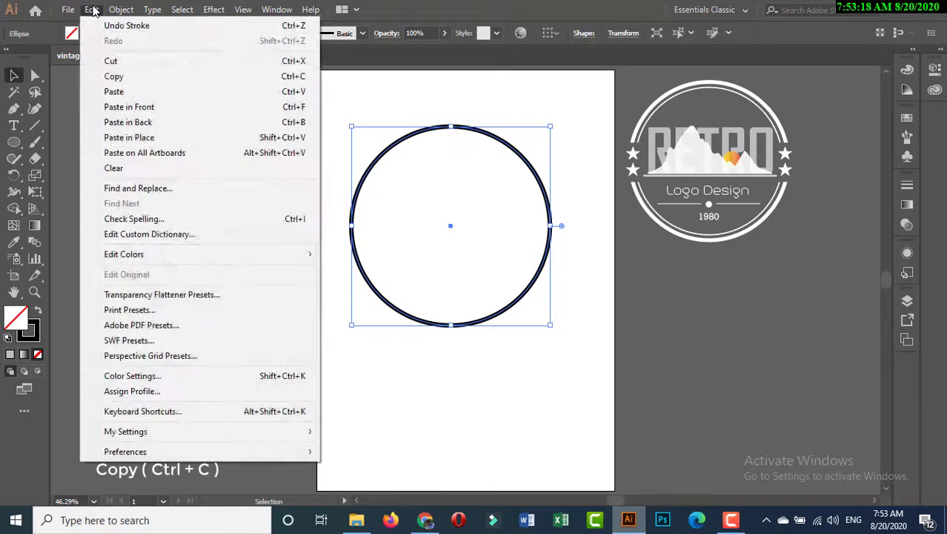
pyautogui.click(113, 77)
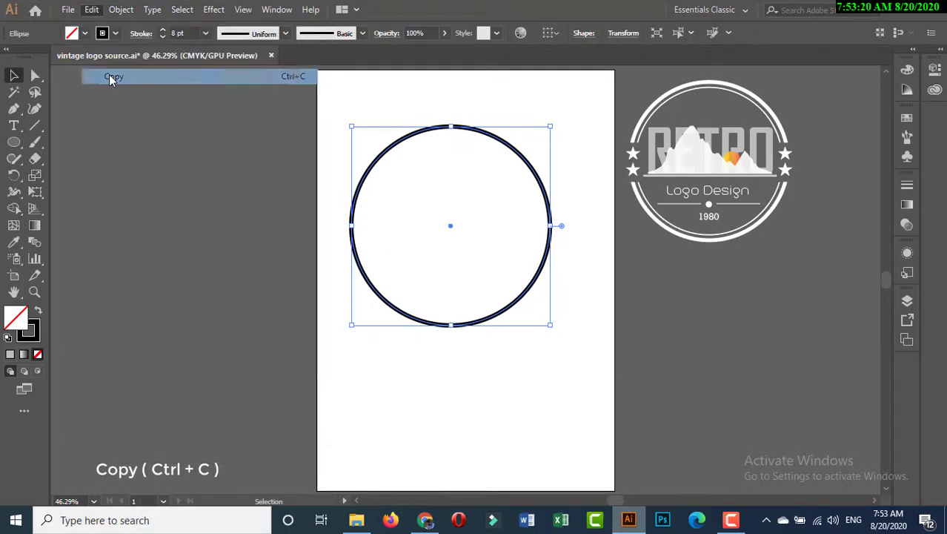
pyautogui.click(92, 9)
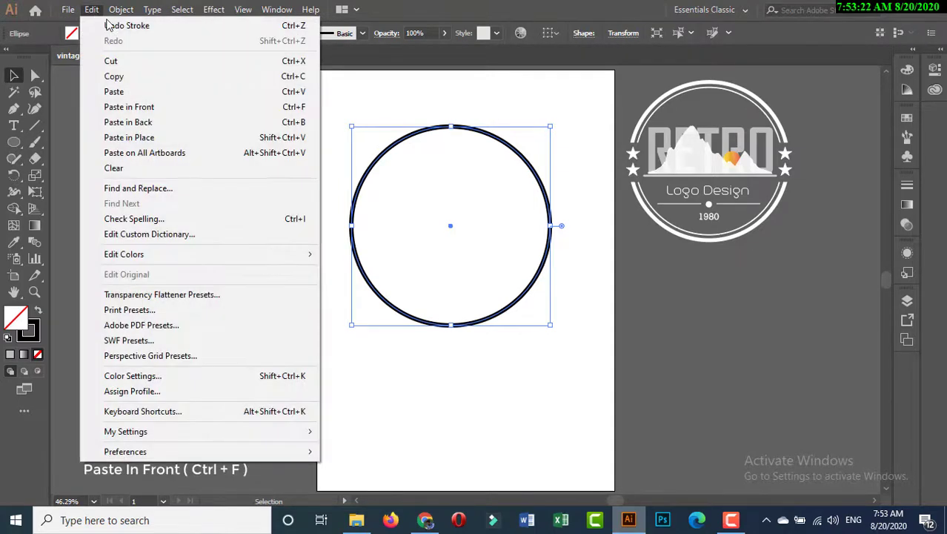
pyautogui.click(129, 110)
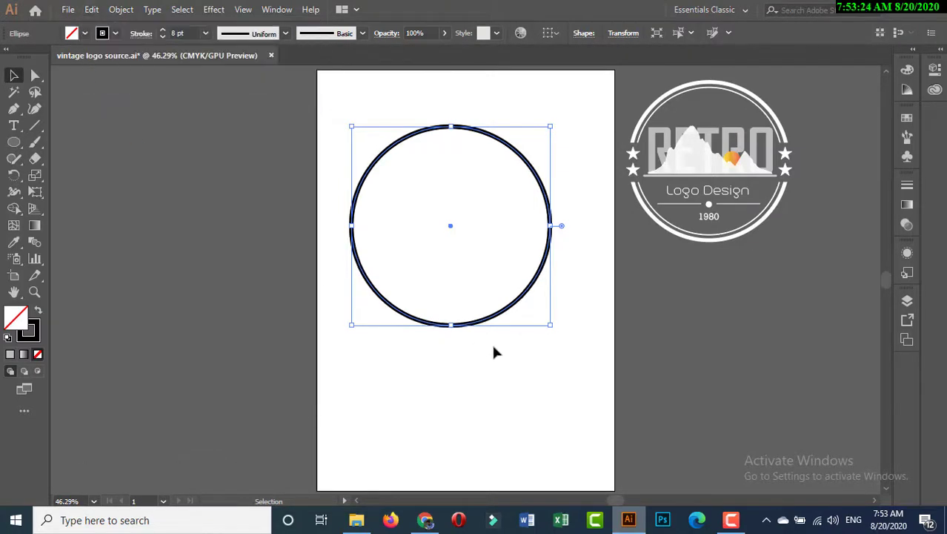
pyautogui.moveTo(550, 326); pyautogui.dragTo(547, 321)
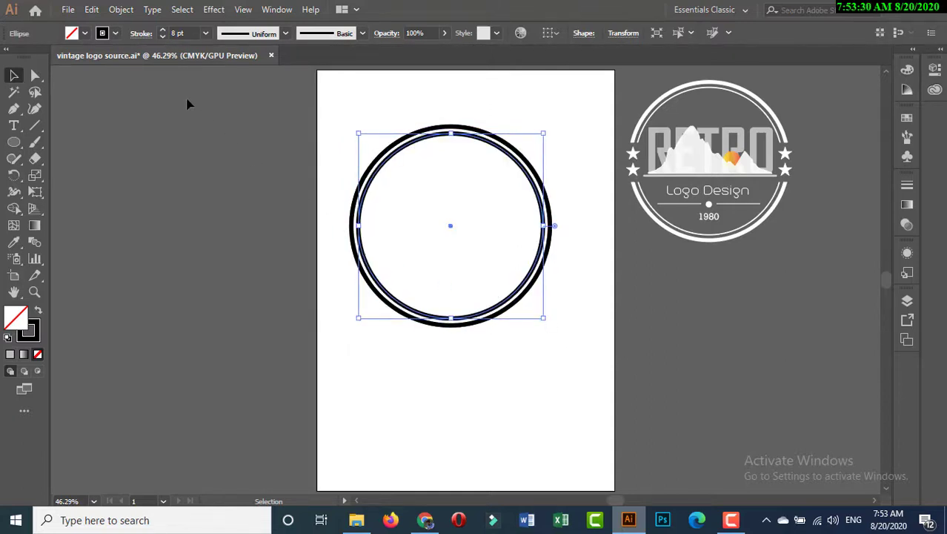
# Step: Reduce the inner circle's stroke weight to 2 pt
pyautogui.click(163, 36)
pyautogui.click(164, 36)
pyautogui.click(164, 36)
pyautogui.click(164, 36)
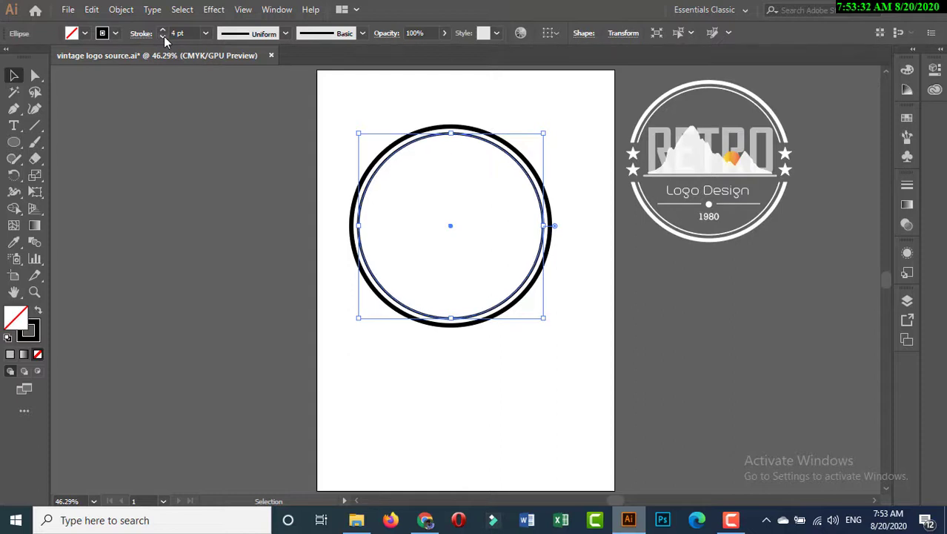
pyautogui.click(164, 36)
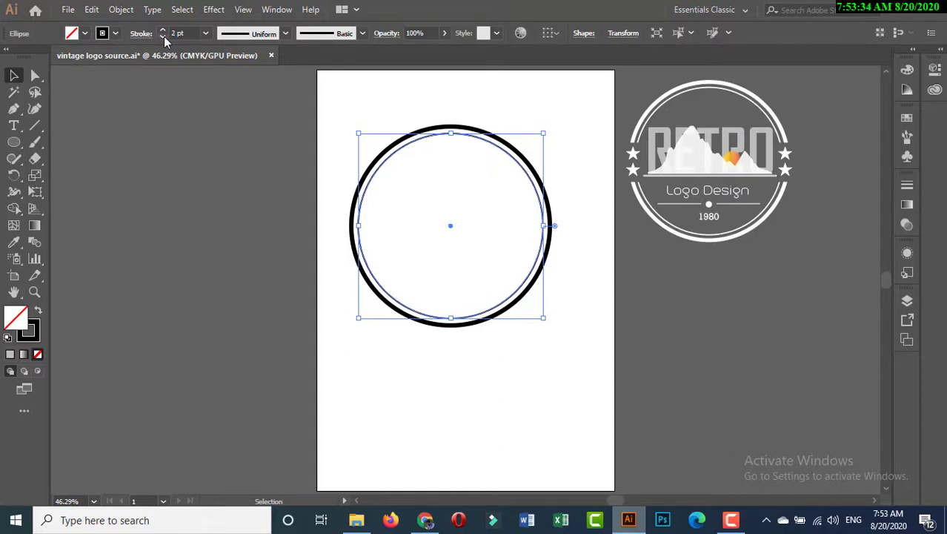
pyautogui.moveTo(546, 320); pyautogui.dragTo(549, 319)
pyautogui.click(555, 320)
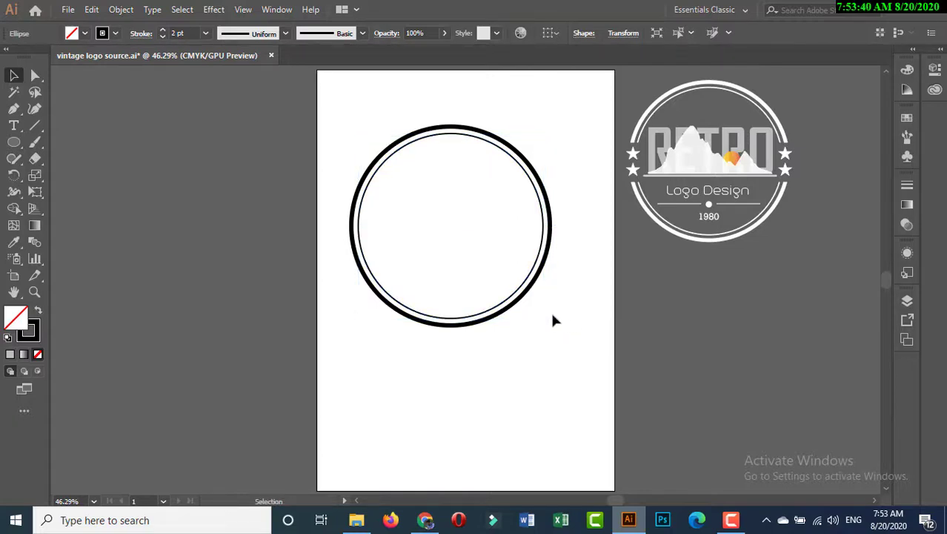
# Step: Expand both circles into outlined shapes with the Fill and Stroke options enabled
pyautogui.moveTo(327, 113); pyautogui.dragTo(578, 338)
pyautogui.click(121, 10)
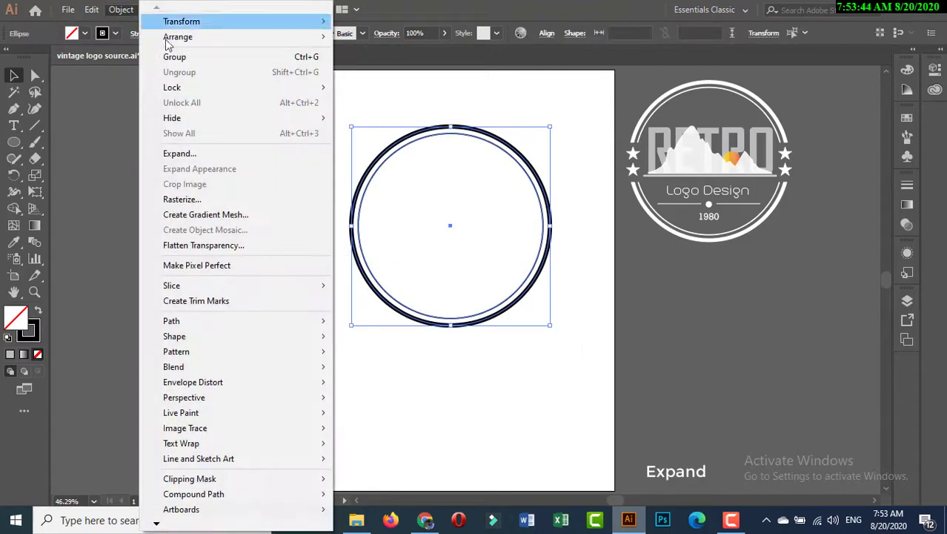
pyautogui.click(191, 153)
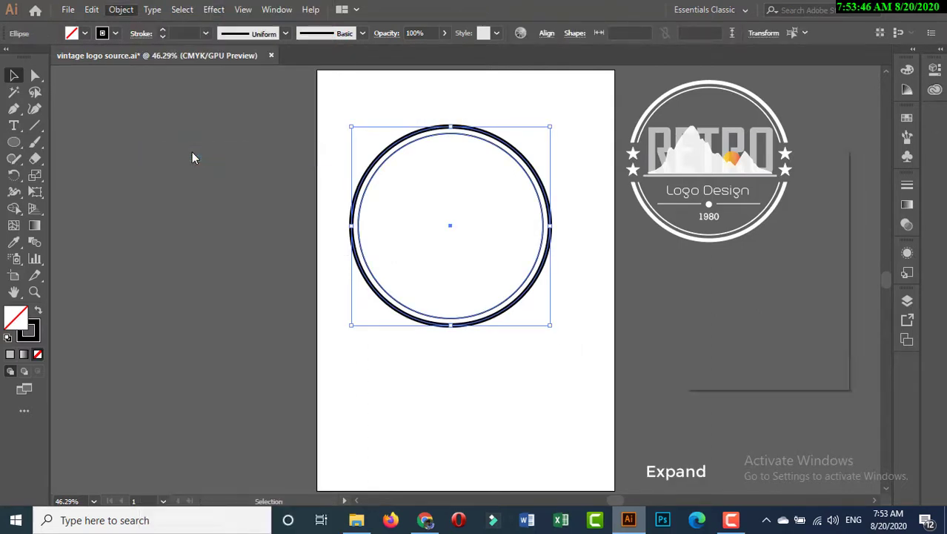
pyautogui.moveTo(731, 167); pyautogui.dragTo(690, 261)
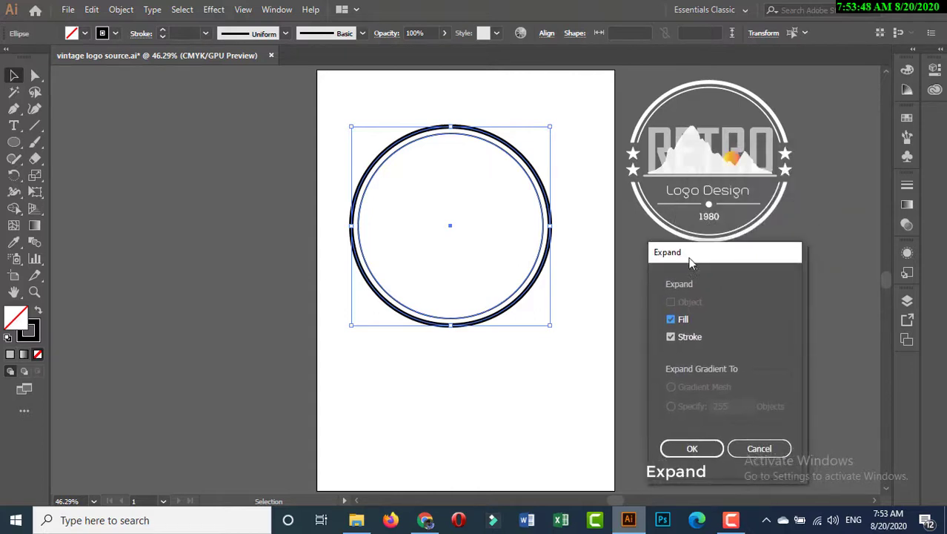
pyautogui.click(671, 337)
pyautogui.click(689, 448)
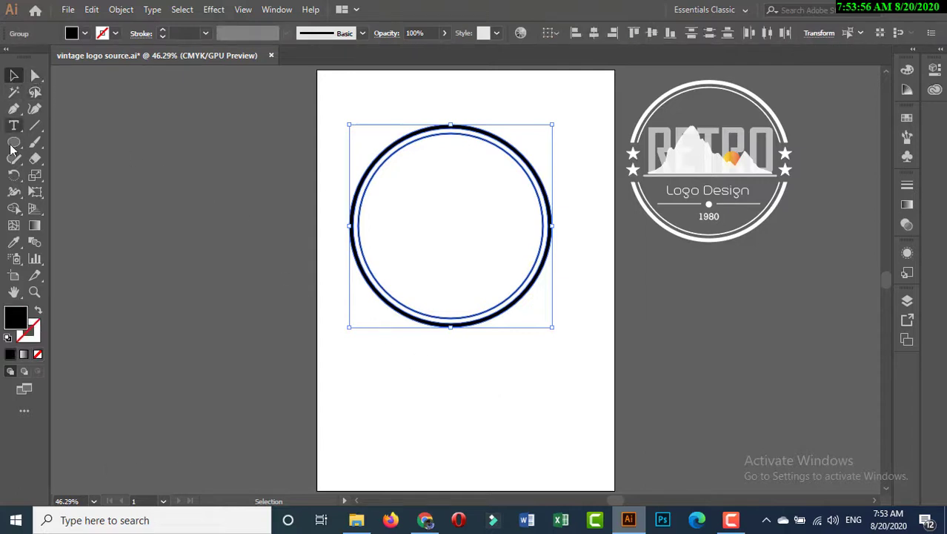
# Step: Draw a black horizontal rectangle across the middle of the rings, extending slightly past both sides
pyautogui.moveTo(13, 143); pyautogui.dragTo(62, 146)
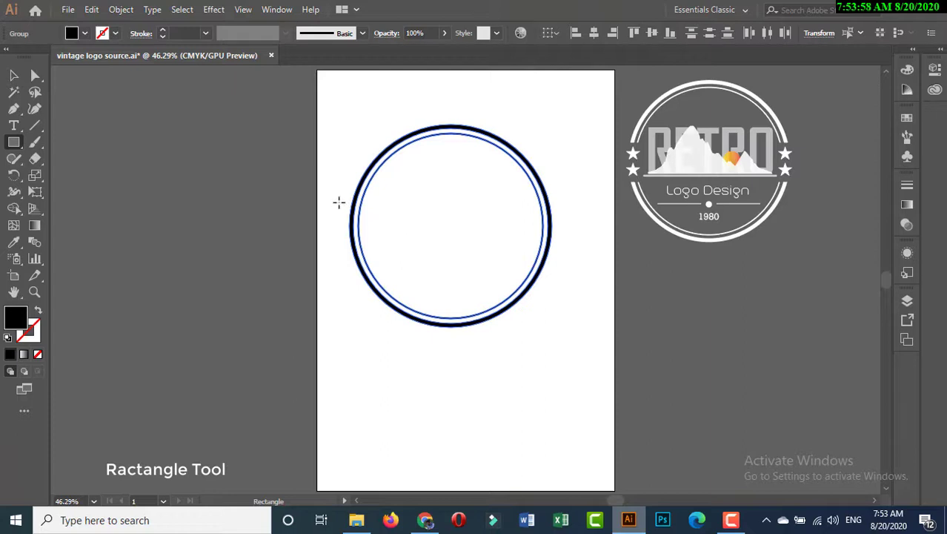
pyautogui.moveTo(337, 193); pyautogui.dragTo(567, 237)
pyautogui.click(13, 75)
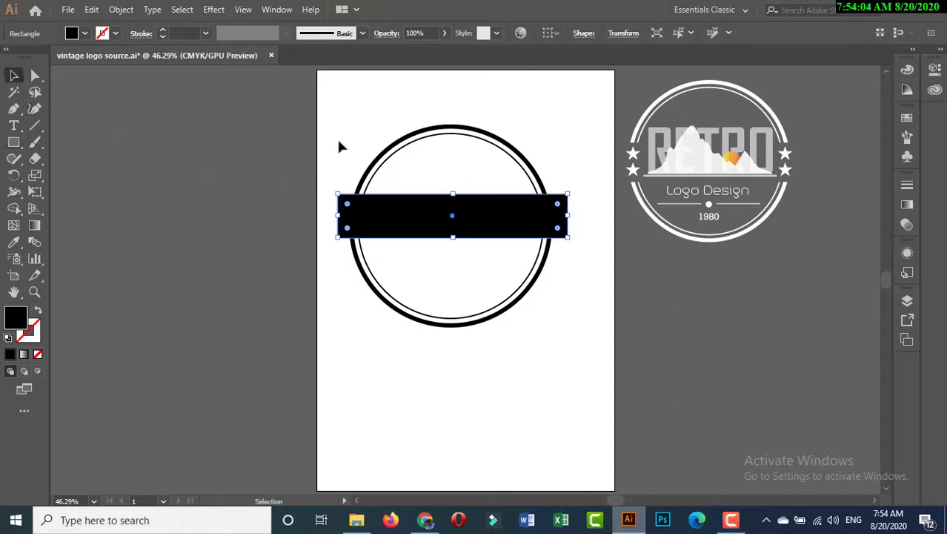
# Step: Align the rectangle and the rings to each other's centres both horizontally and vertically
pyautogui.moveTo(327, 109); pyautogui.dragTo(594, 340)
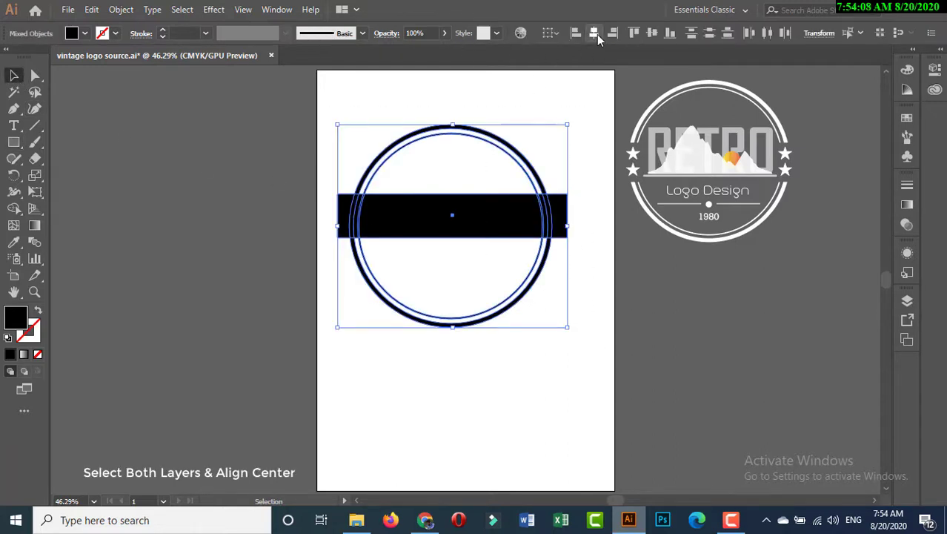
pyautogui.click(596, 33)
pyautogui.click(653, 33)
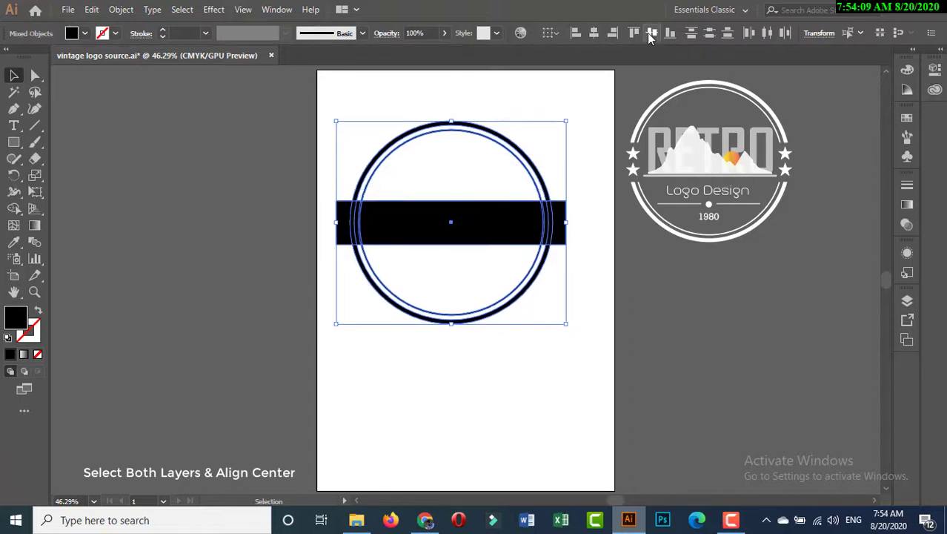
pyautogui.click(577, 95)
# Step: Remove the rectangle and the ring segments it covers with the Shape Builder tool, leaving gaps on both sides
pyautogui.moveTo(327, 116); pyautogui.dragTo(597, 335)
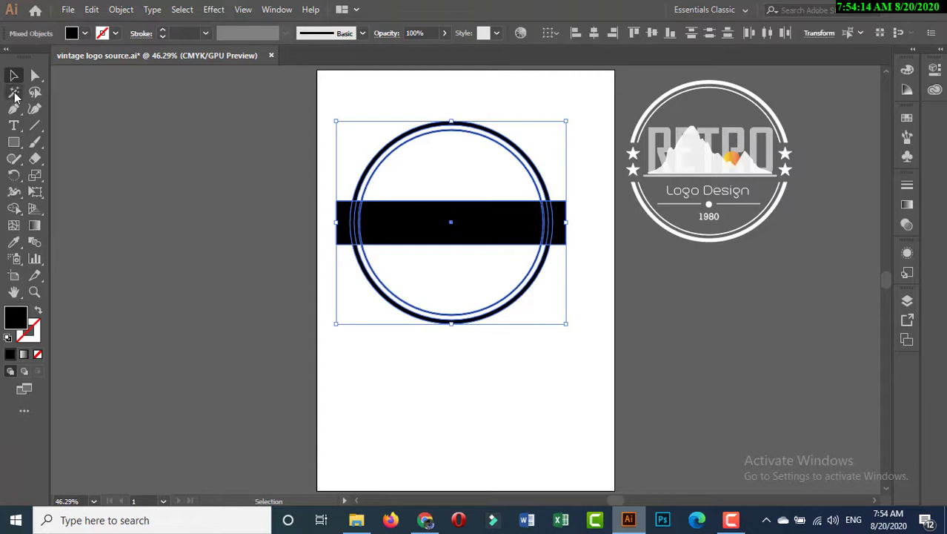
pyautogui.moveTo(15, 209); pyautogui.dragTo(74, 211)
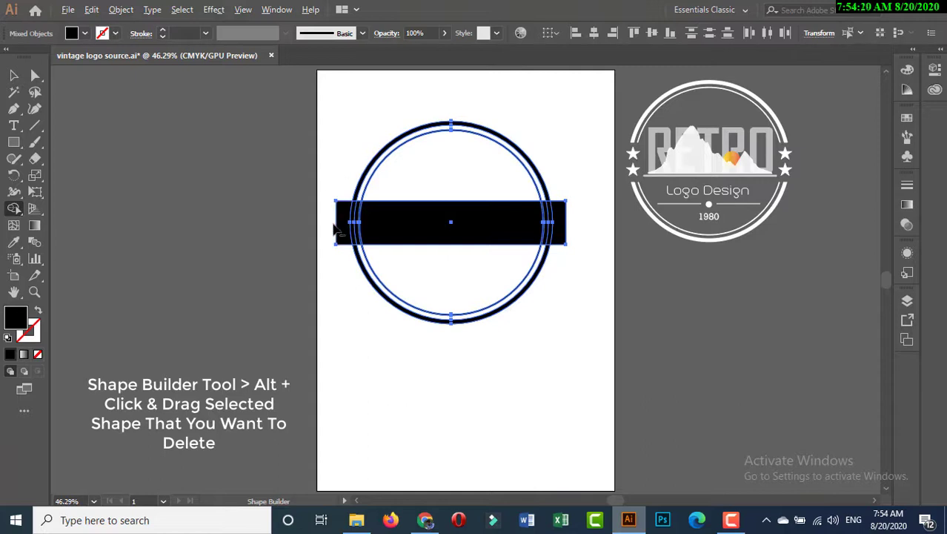
pyautogui.moveTo(343, 227); pyautogui.dragTo(473, 230)
pyautogui.moveTo(573, 225); pyautogui.dragTo(572, 225)
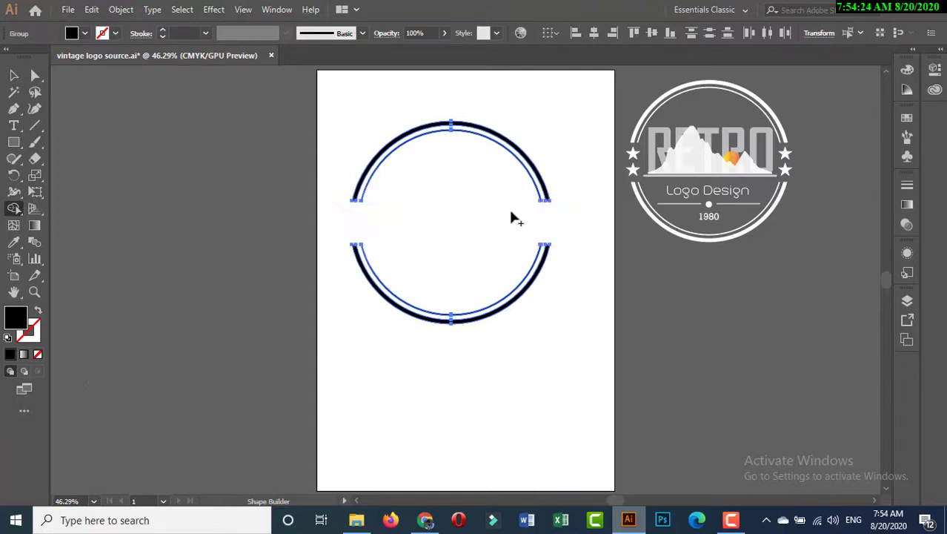
pyautogui.click(14, 75)
pyautogui.click(332, 111)
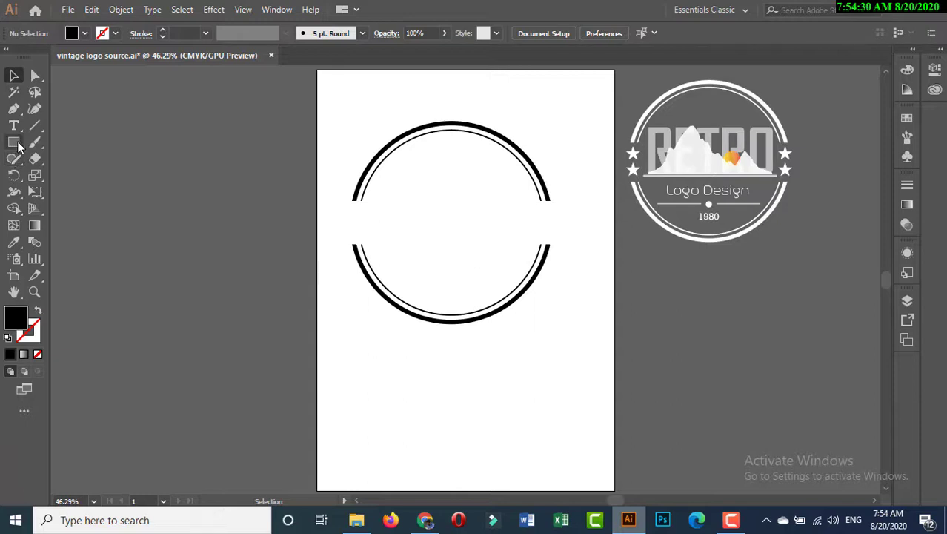
# Step: Draw a small black five-pointed star in the upper part of the rings' left gap
pyautogui.moveTo(13, 143); pyautogui.dragTo(82, 207)
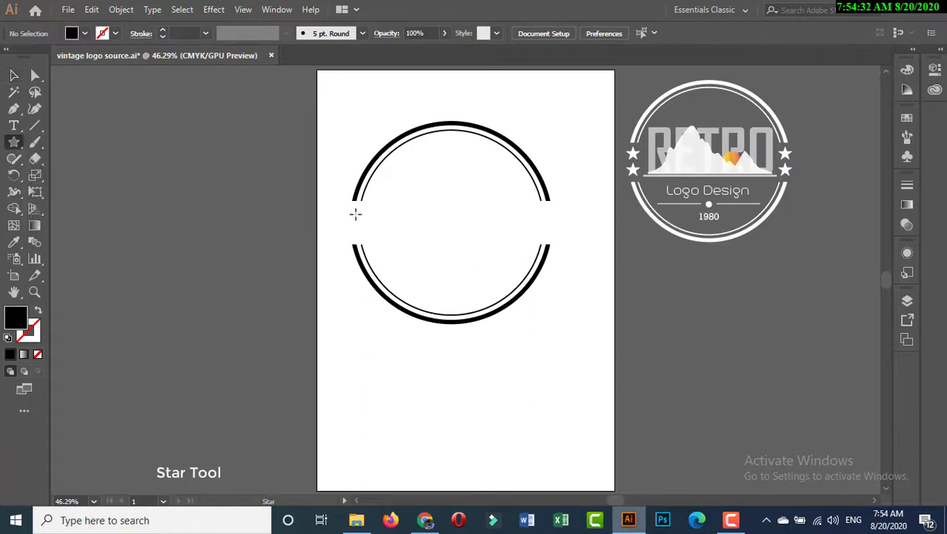
pyautogui.moveTo(356, 215); pyautogui.dragTo(364, 220)
pyautogui.press('v')
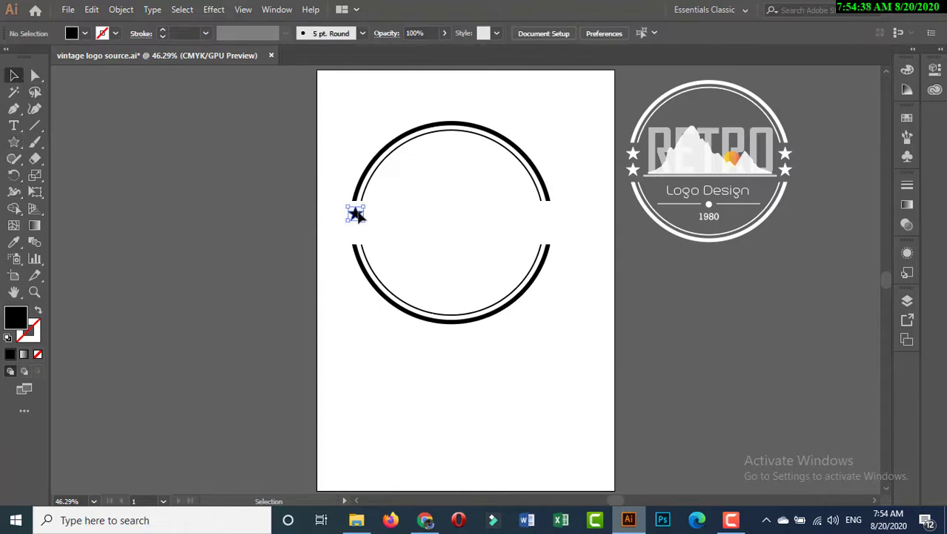
# Step: Paste a copy of the star in front and place it directly below the original in the left gap
pyautogui.click(356, 214)
pyautogui.hotkey('ctrl', 'c')
pyautogui.click(118, 10)
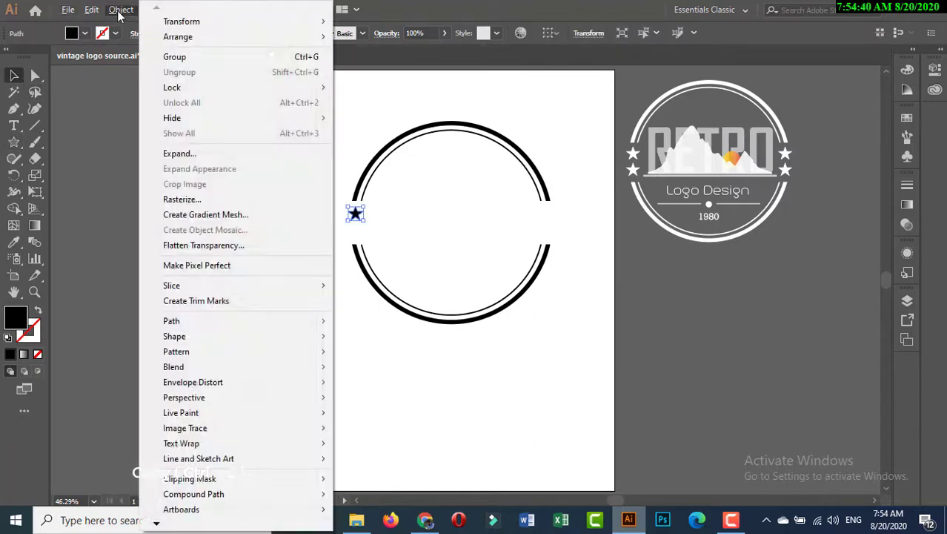
pyautogui.moveTo(92, 10)
pyautogui.click(109, 78)
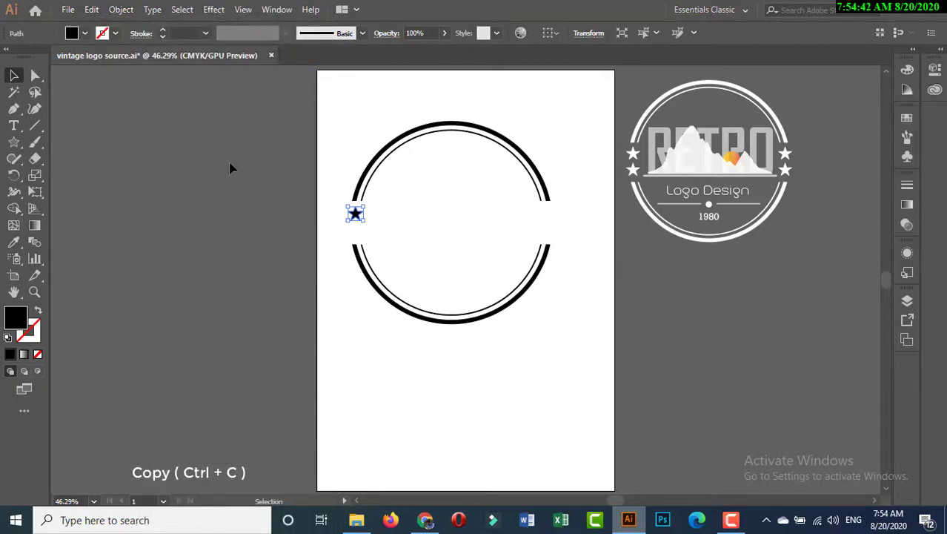
pyautogui.click(91, 9)
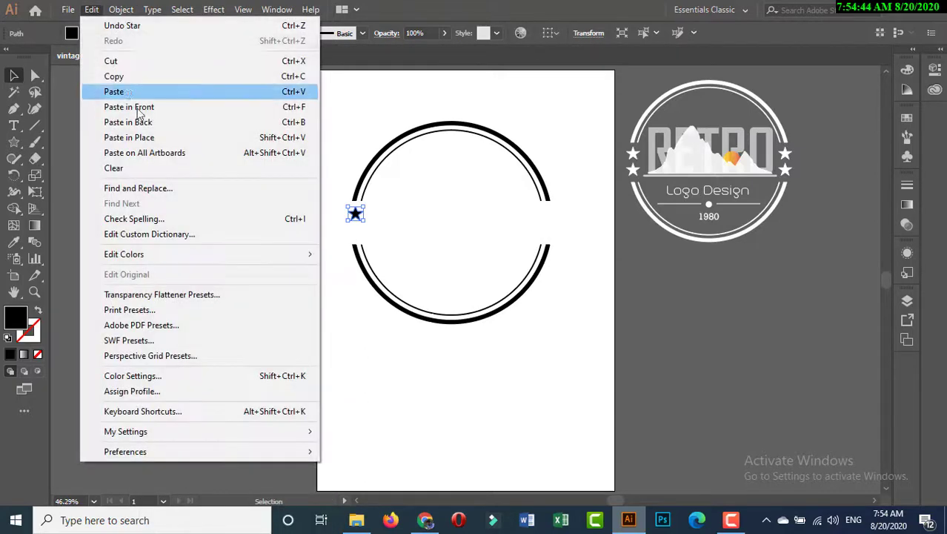
pyautogui.click(126, 107)
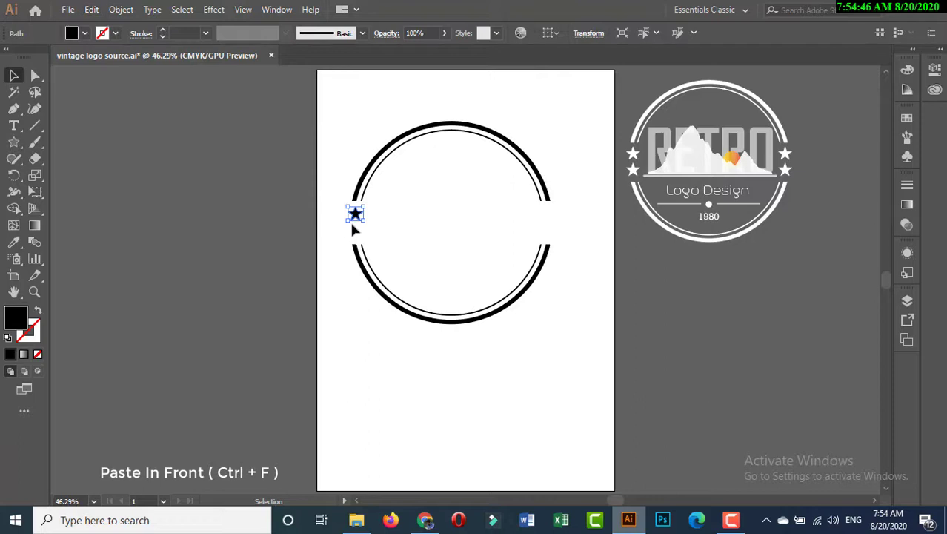
pyautogui.moveTo(355, 214); pyautogui.dragTo(357, 232)
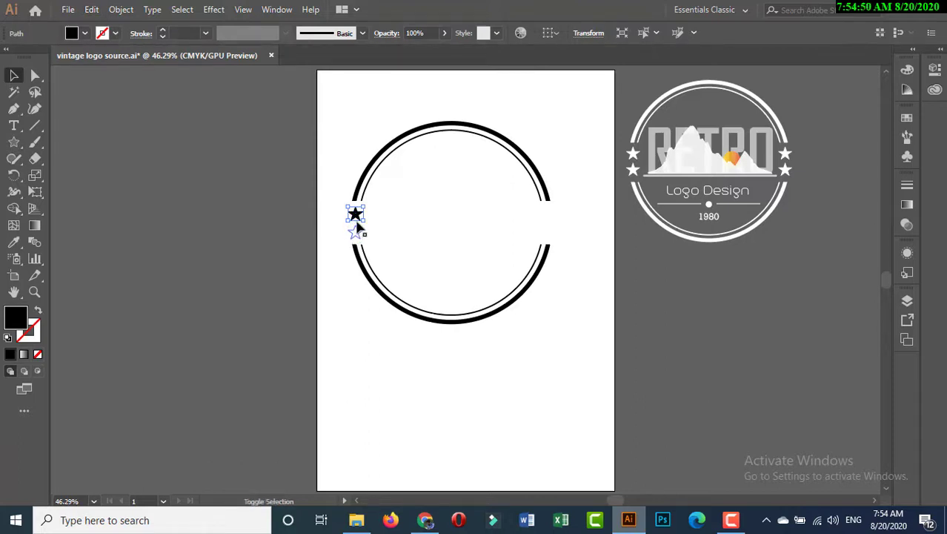
# Step: Paste a copy of both stars in front and move the pair straight across into the rings' right gap
pyautogui.click(356, 215)
pyautogui.keyDown('shift'); pyautogui.click(357, 235); pyautogui.keyUp('shift')
pyautogui.click(92, 10)
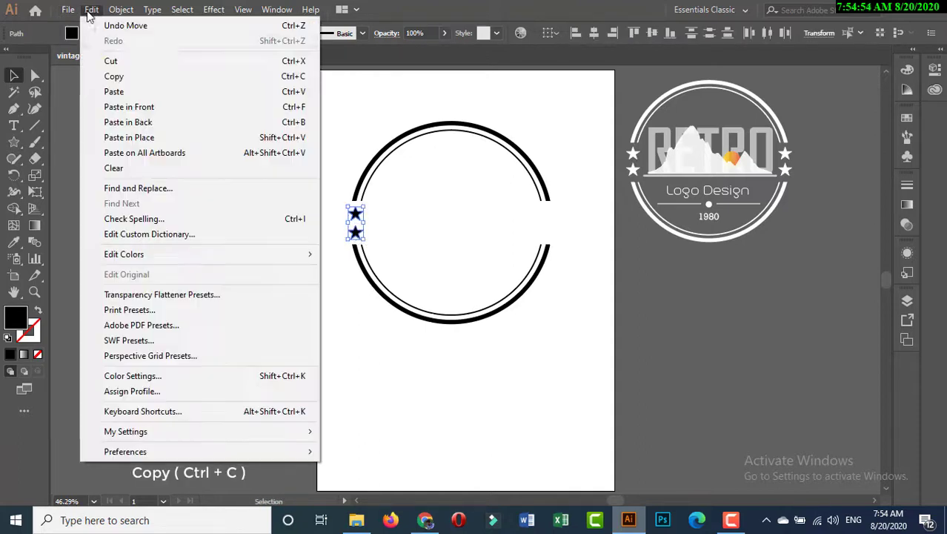
pyautogui.click(127, 76)
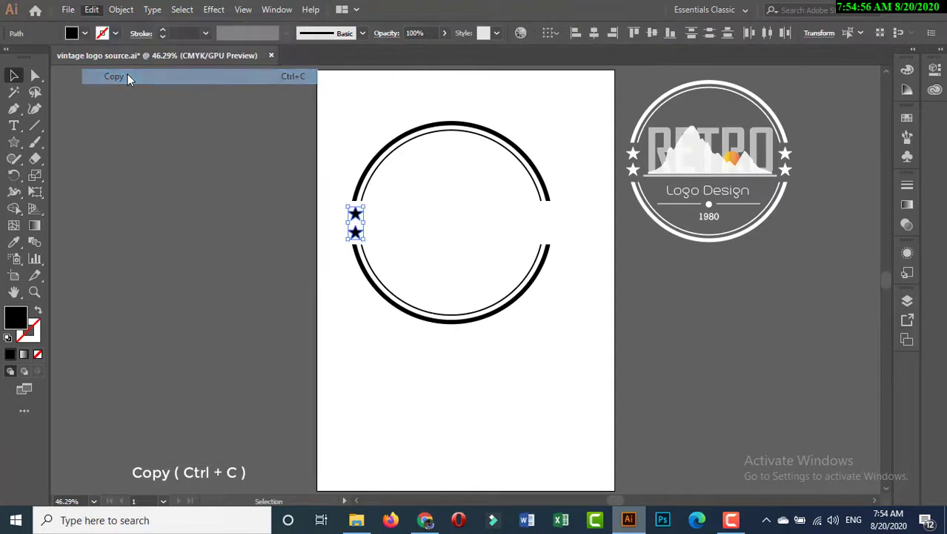
pyautogui.click(94, 11)
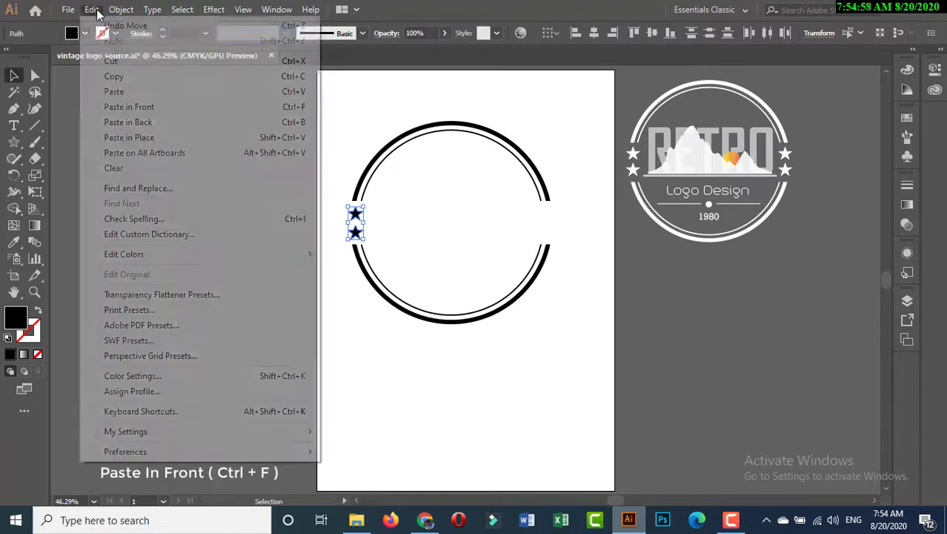
pyautogui.click(139, 109)
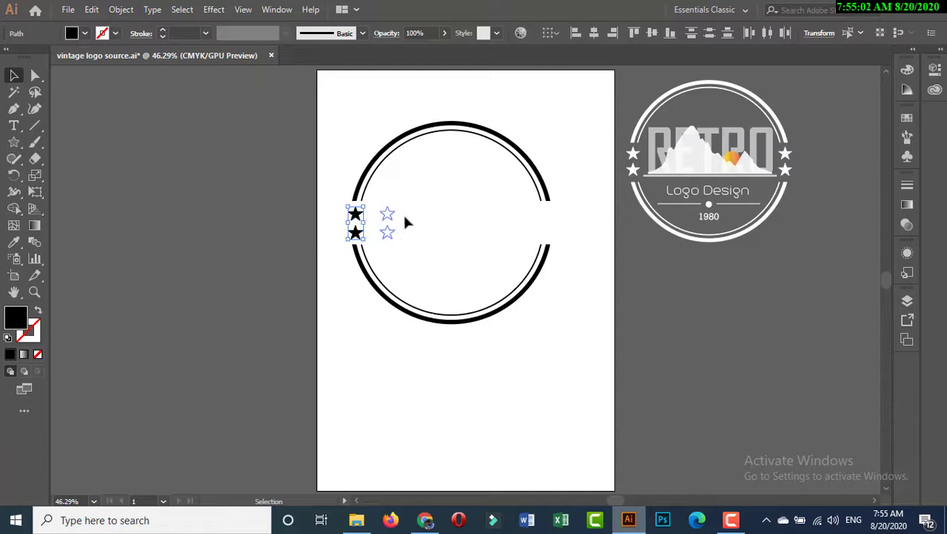
pyautogui.moveTo(510, 234); pyautogui.dragTo(549, 234)
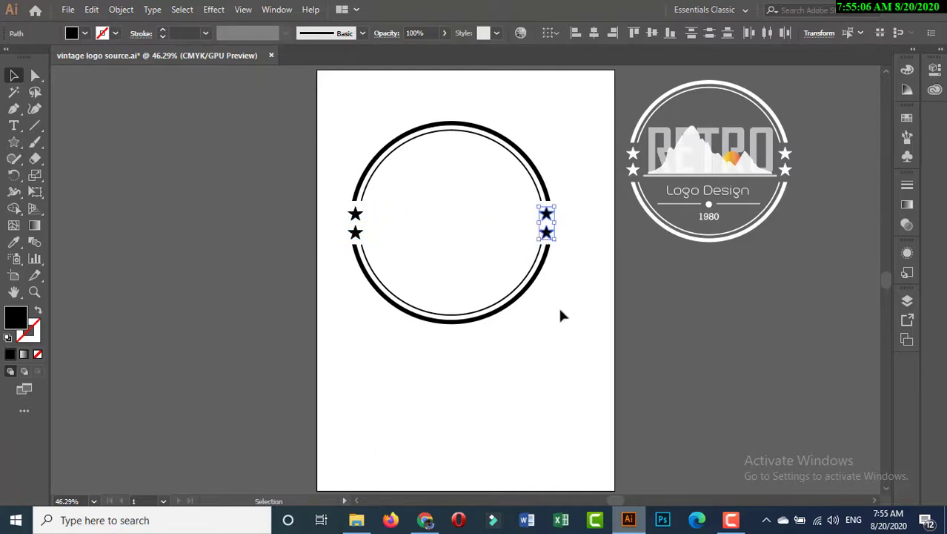
# Step: Add the point text "RETRO" on the artboard just below the rings
pyautogui.click(561, 345)
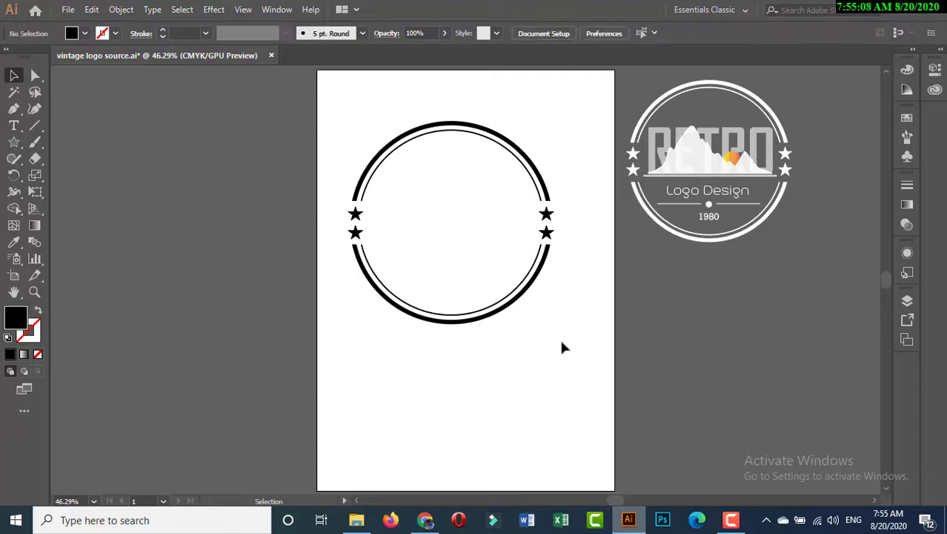
pyautogui.click(23, 125)
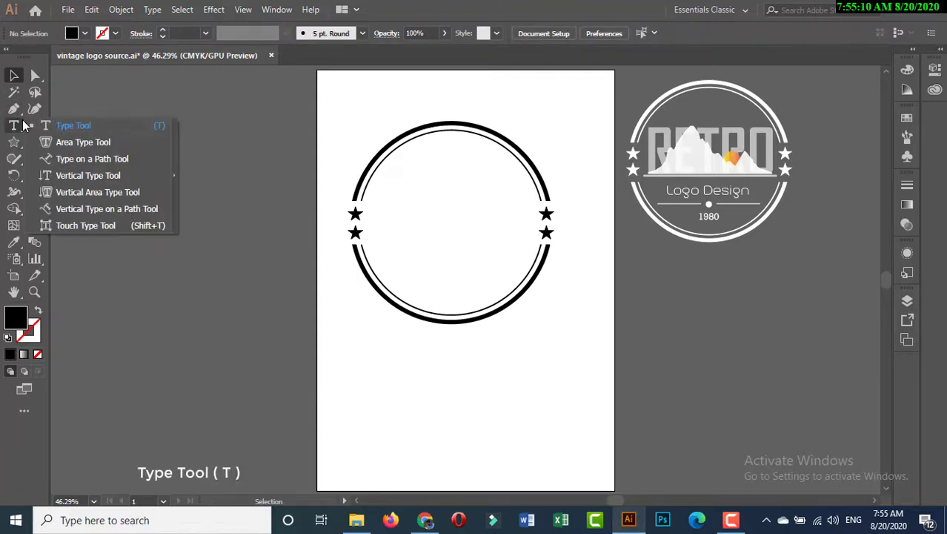
pyautogui.click(55, 125)
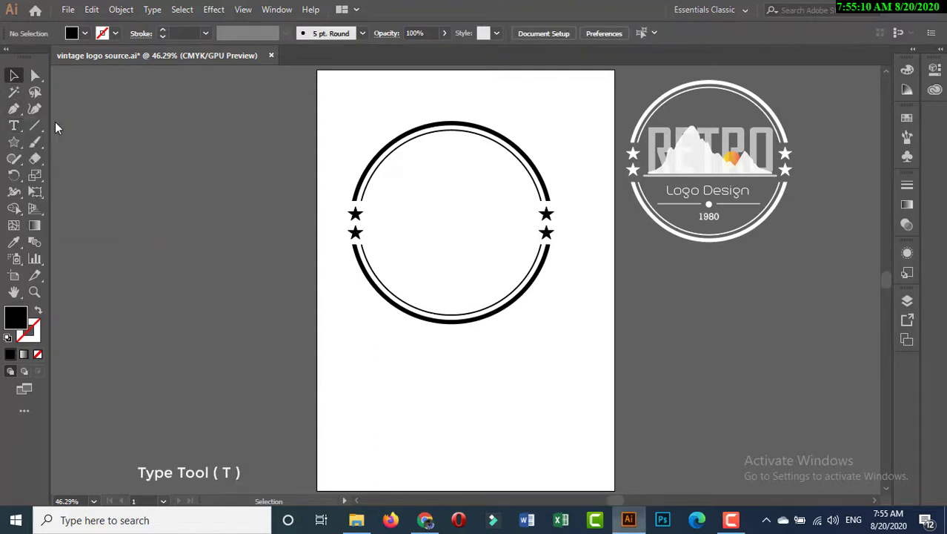
pyautogui.click(412, 389)
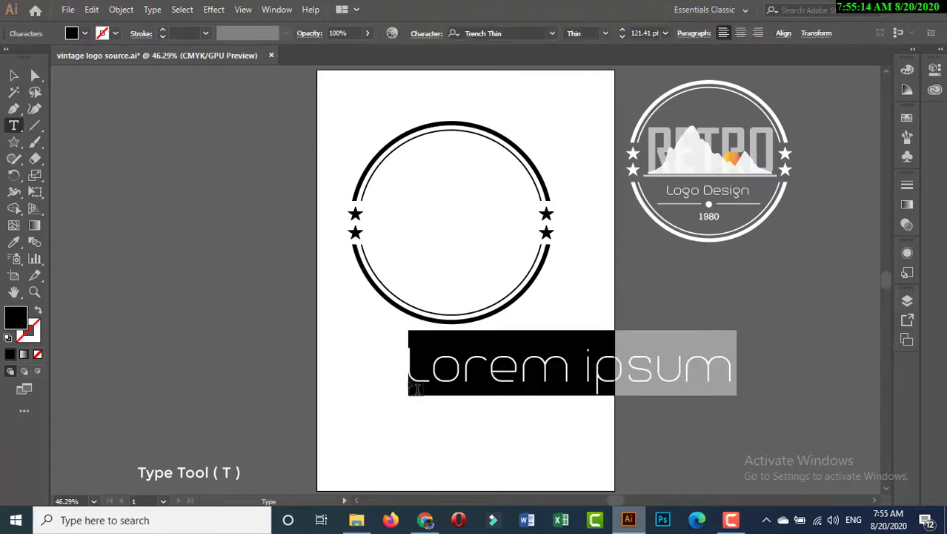
pyautogui.write('RETRO')
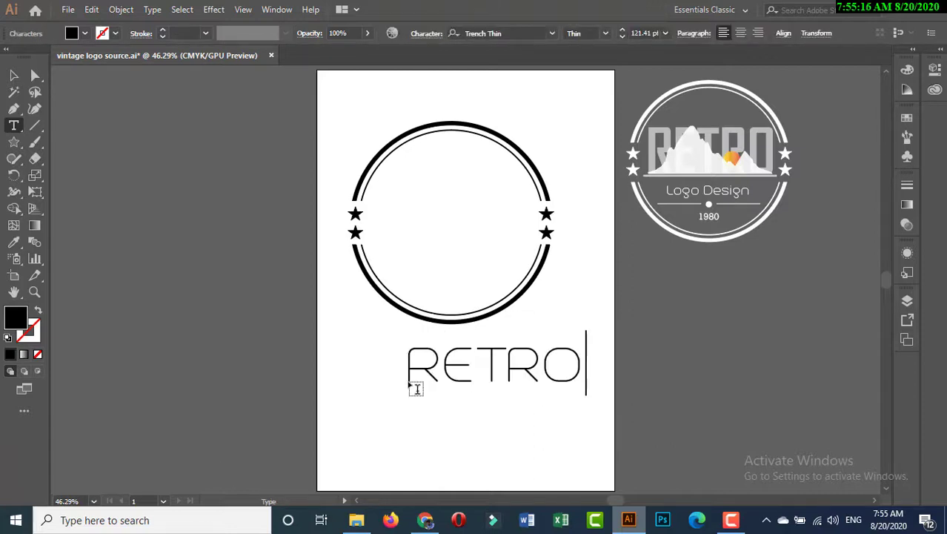
pyautogui.click(13, 75)
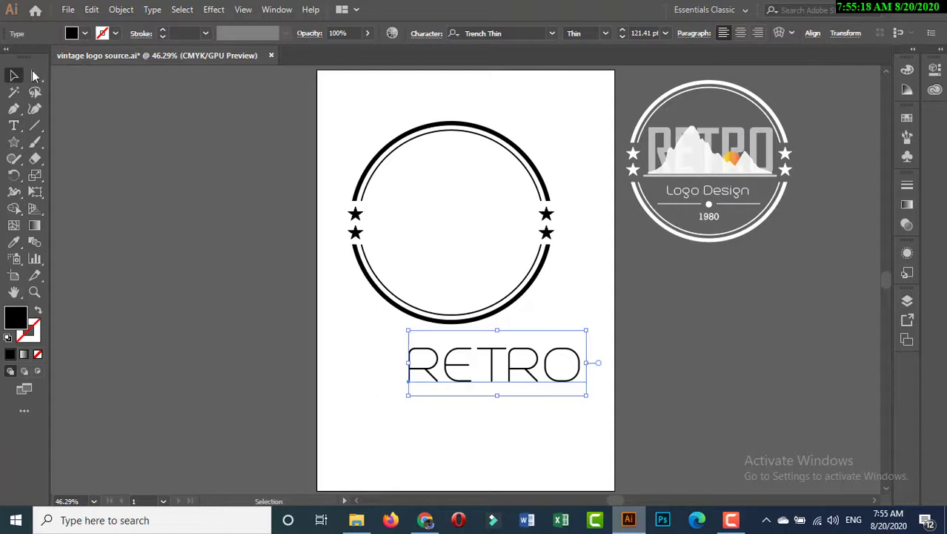
# Step: Set the RETRO text in the AgencyFB-Bold font and move it into the upper half of the circle
pyautogui.click(552, 34)
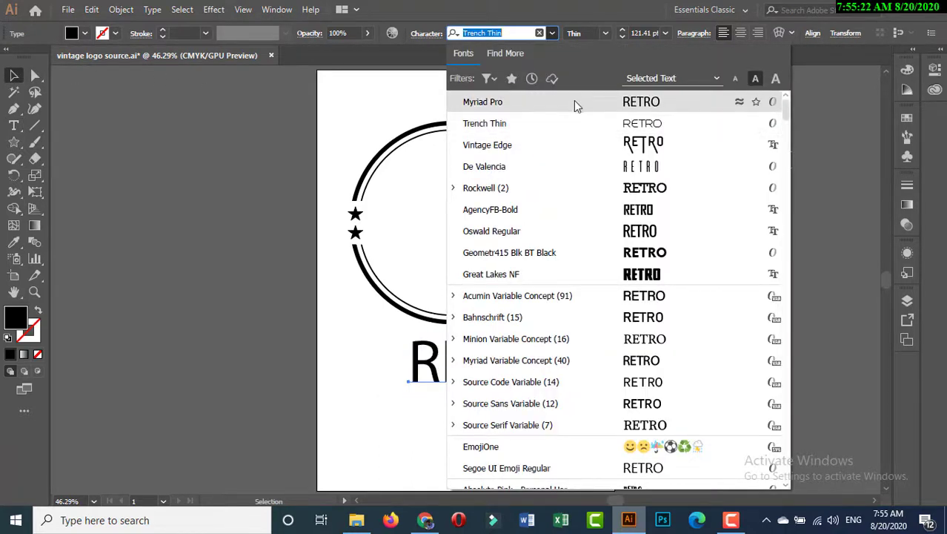
pyautogui.click(575, 209)
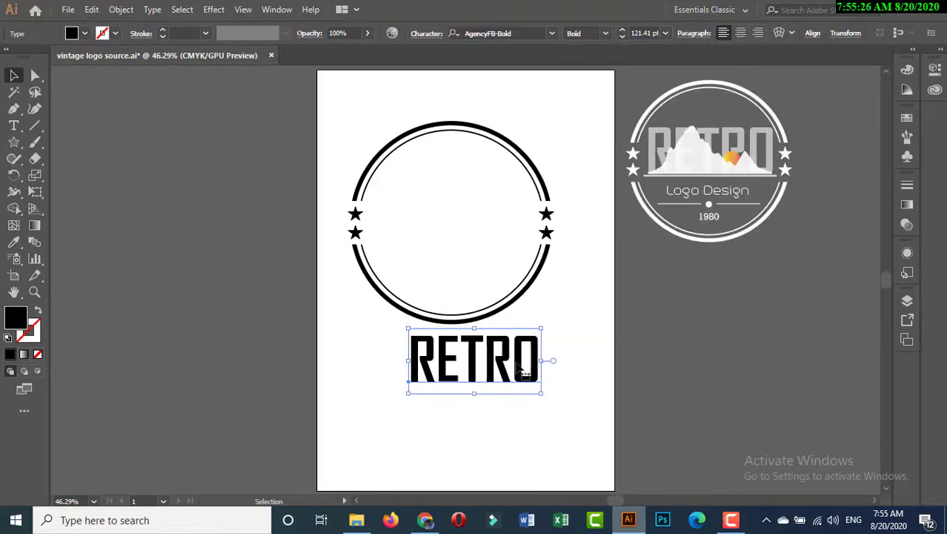
pyautogui.moveTo(519, 356); pyautogui.dragTo(495, 200)
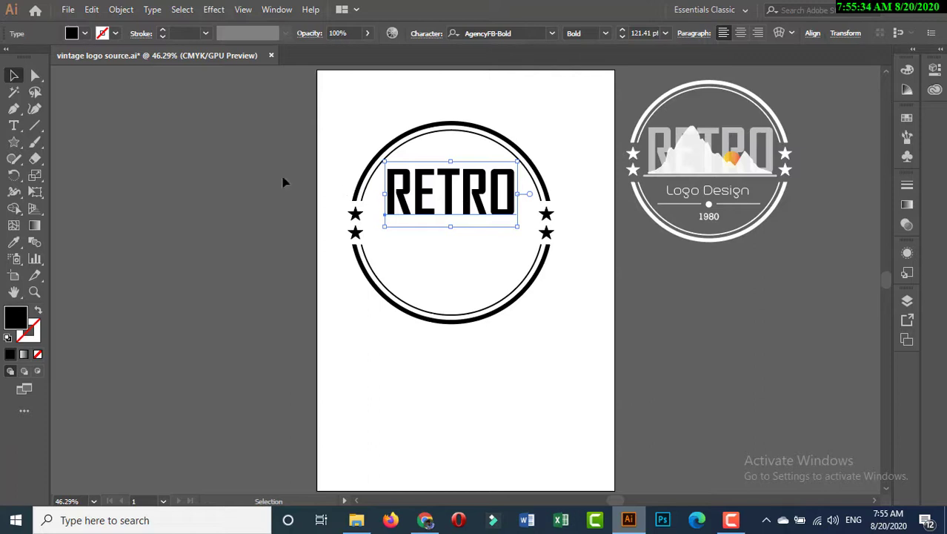
# Step: Draw a thin black rectangle directly beneath the RETRO text, spanning its full width as an underline
pyautogui.click(13, 138)
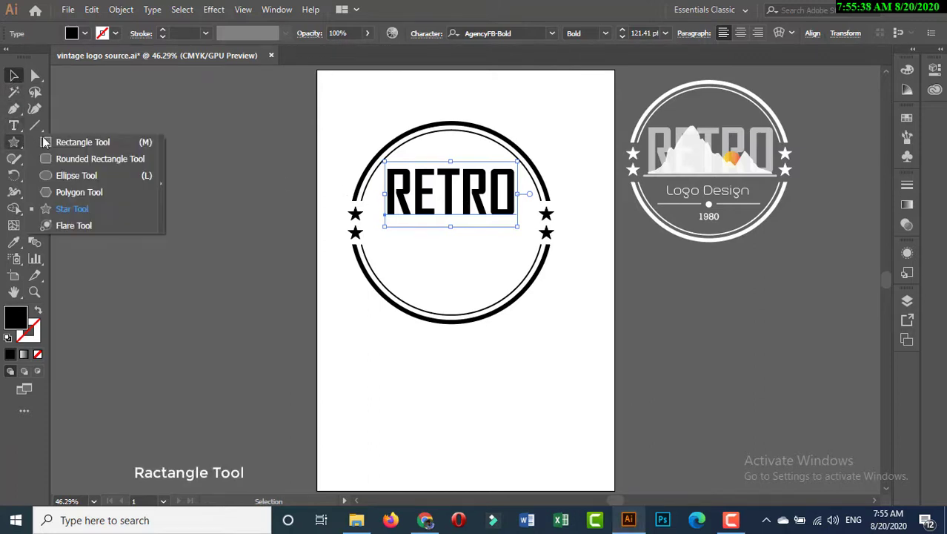
pyautogui.click(80, 140)
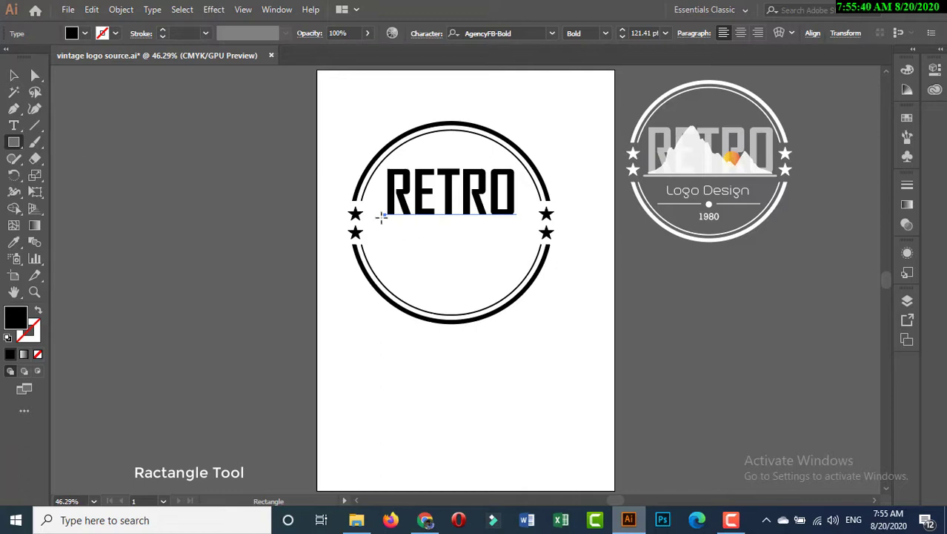
pyautogui.moveTo(384, 217); pyautogui.dragTo(518, 220)
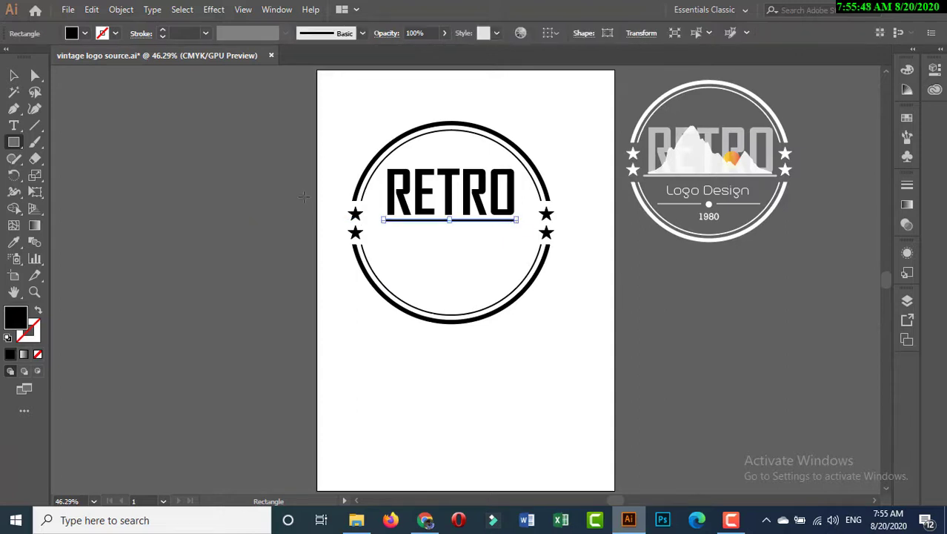
pyautogui.click(14, 77)
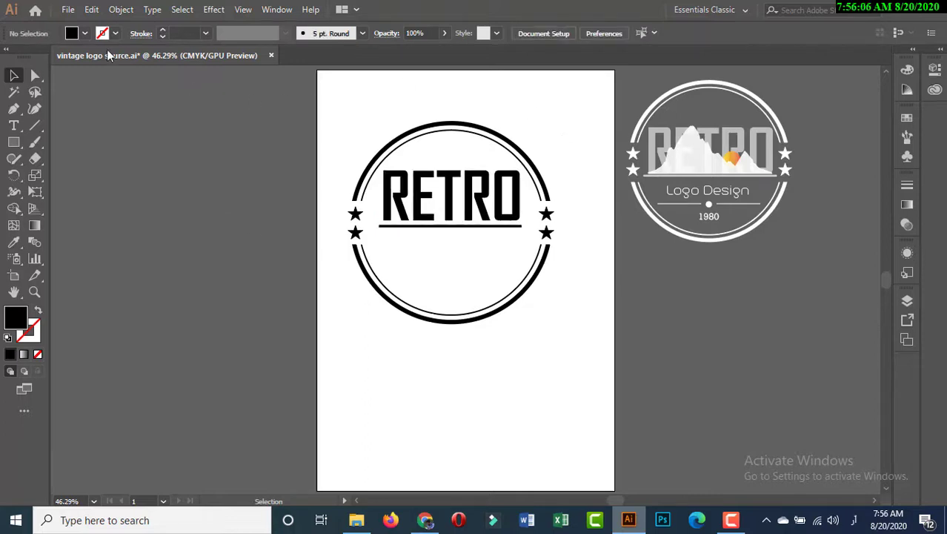
# Step: Place the linked hill image from the Desktop beside the artboard's left edge, about 169 mm wide
pyautogui.click(68, 9)
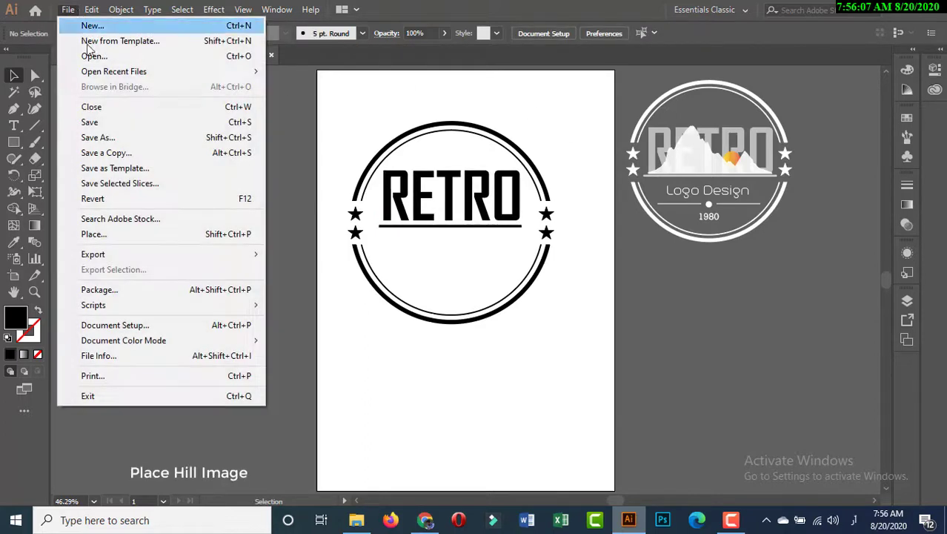
pyautogui.click(123, 234)
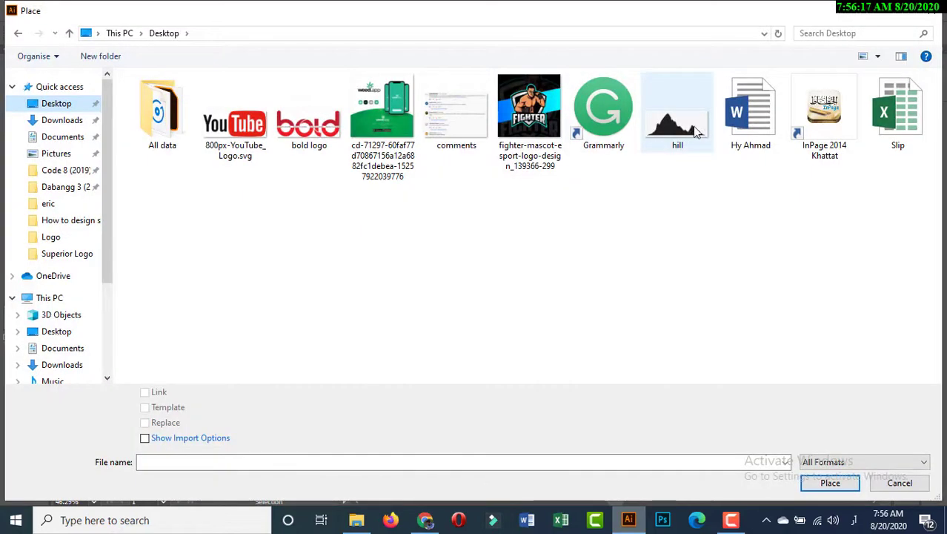
pyautogui.click(689, 130)
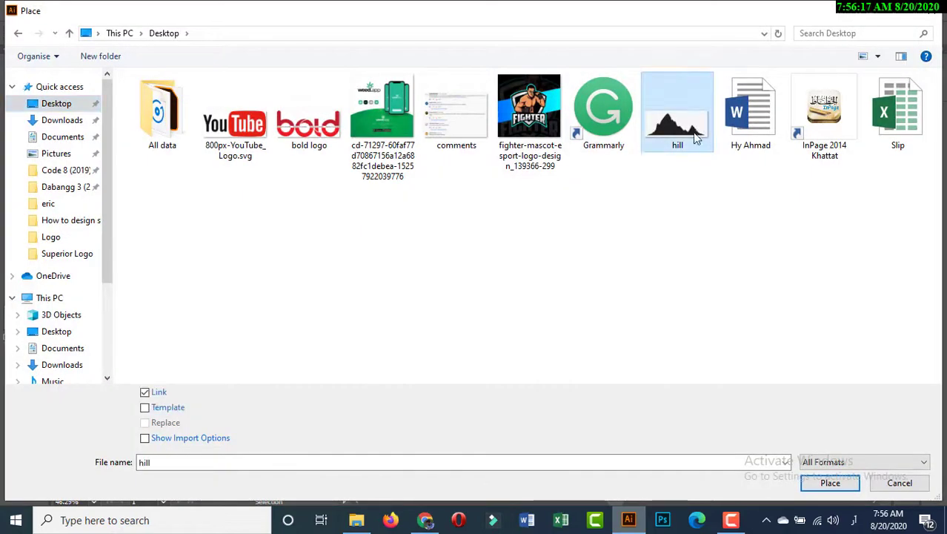
pyautogui.click(818, 482)
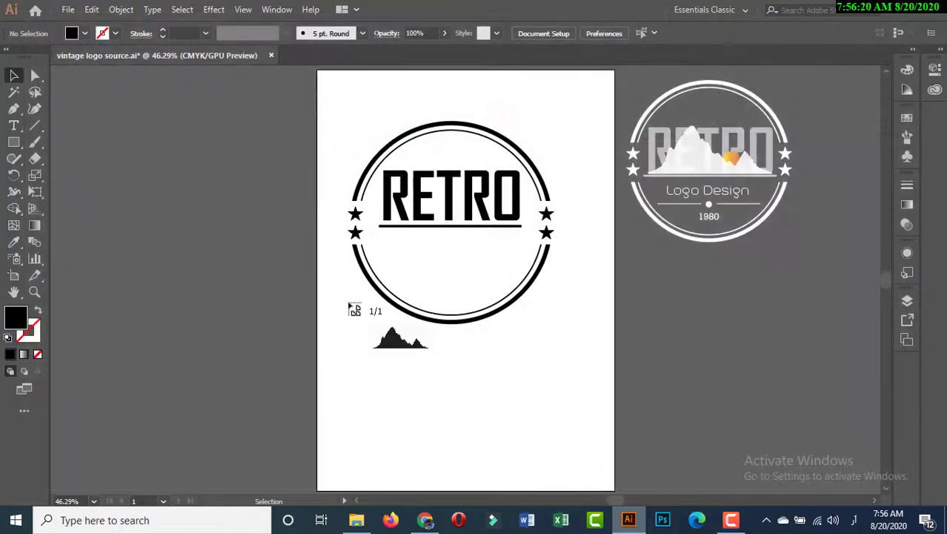
pyautogui.moveTo(343, 297); pyautogui.dragTo(322, 223)
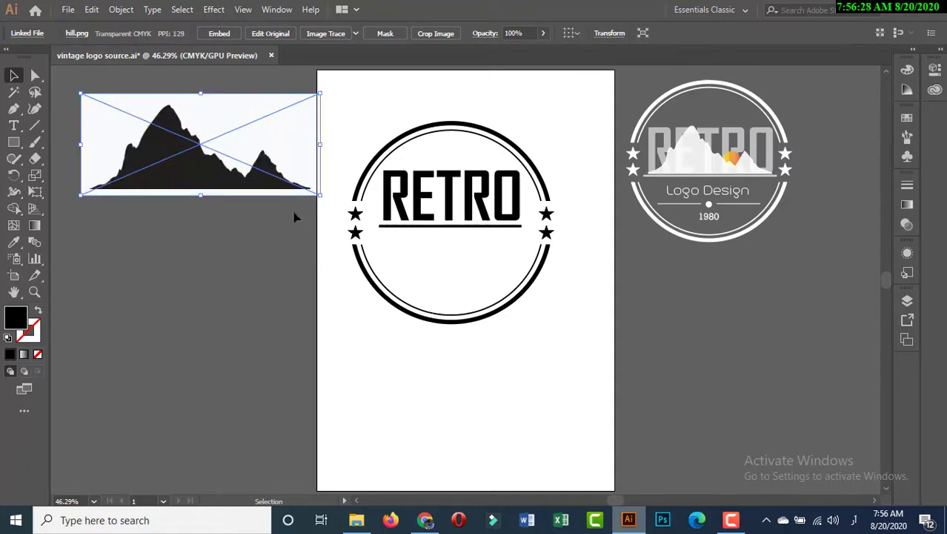
# Step: Convert the hill image to expanded vector shapes with Image Trace and delete its white background using the Magic Wand
pyautogui.click(324, 34)
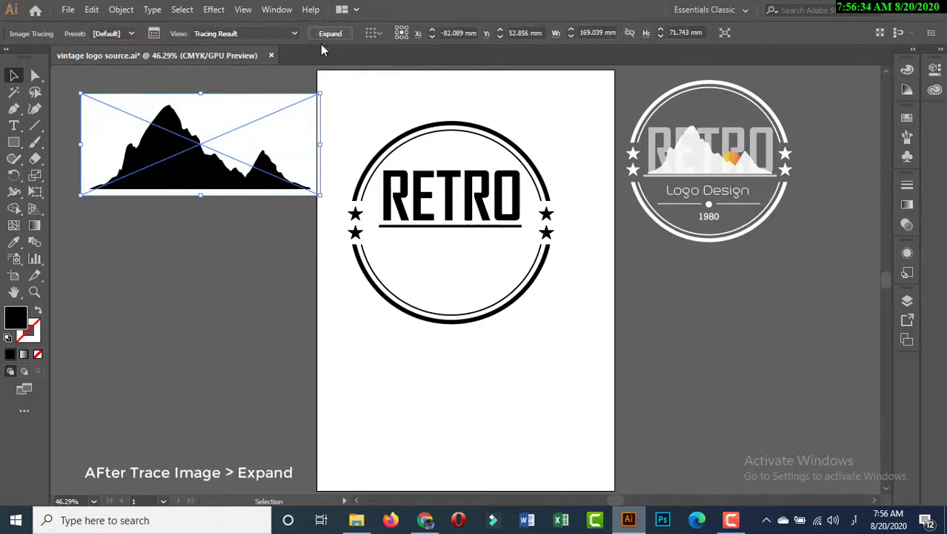
pyautogui.click(330, 34)
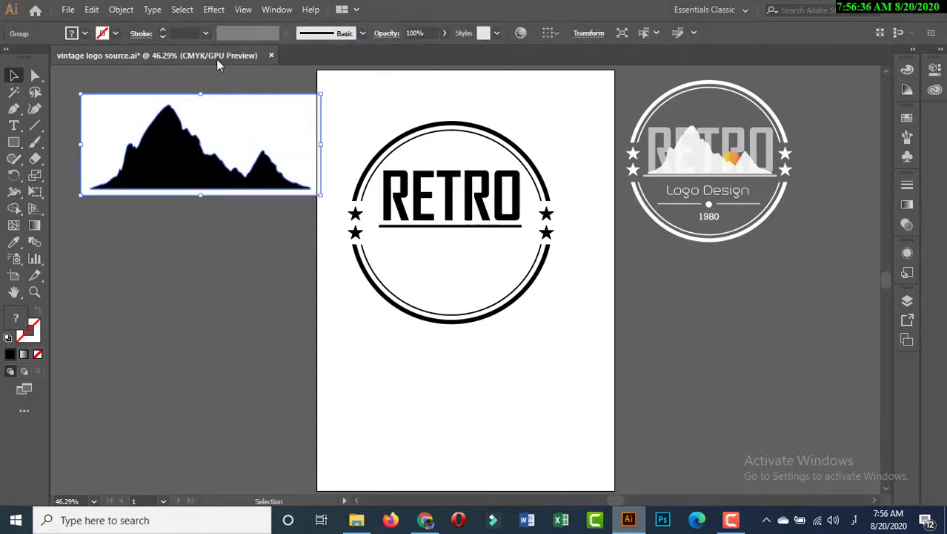
pyautogui.click(14, 93)
pyautogui.click(97, 112)
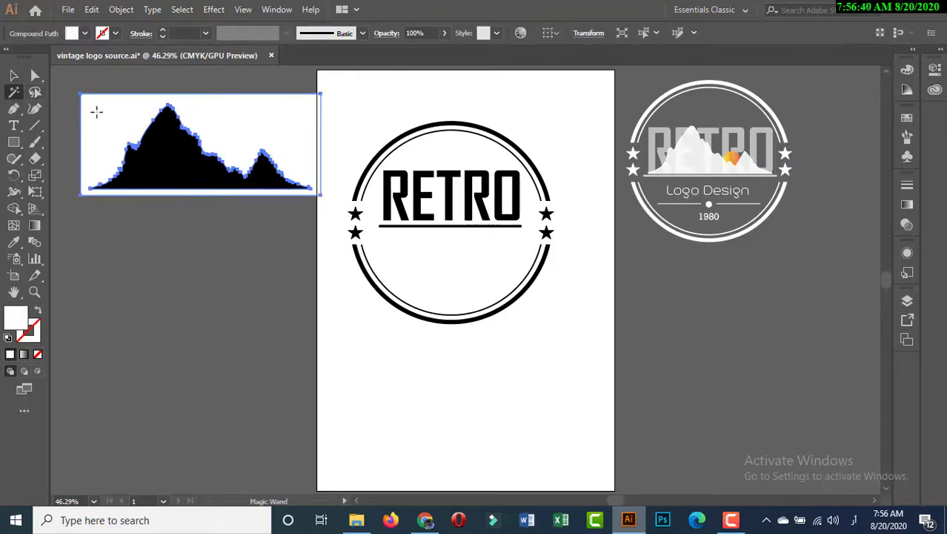
pyautogui.press('Delete')
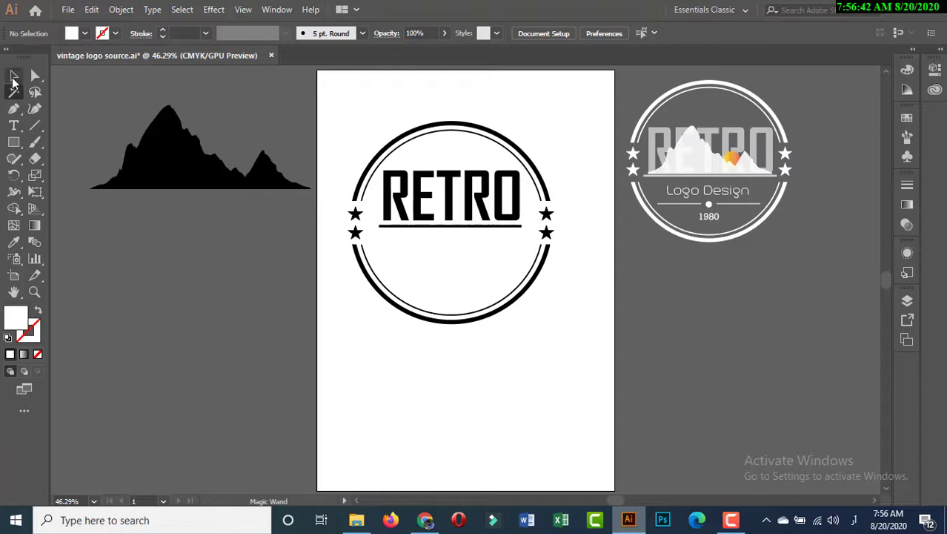
# Step: Move the mountain shape over the RETRO text and scale it to the text's width, with its base just above the underline
pyautogui.click(13, 76)
pyautogui.click(185, 166)
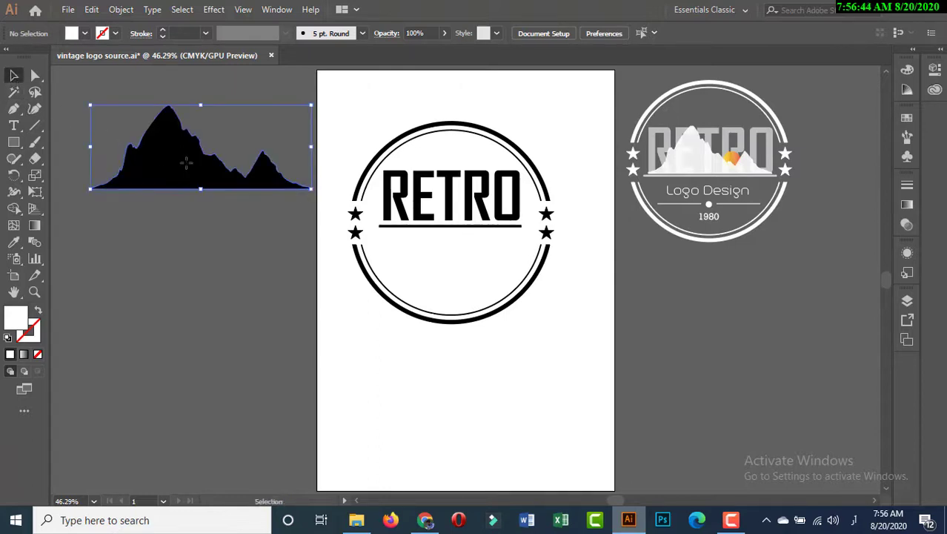
pyautogui.moveTo(309, 191); pyautogui.dragTo(444, 214)
pyautogui.moveTo(445, 213); pyautogui.dragTo(483, 224)
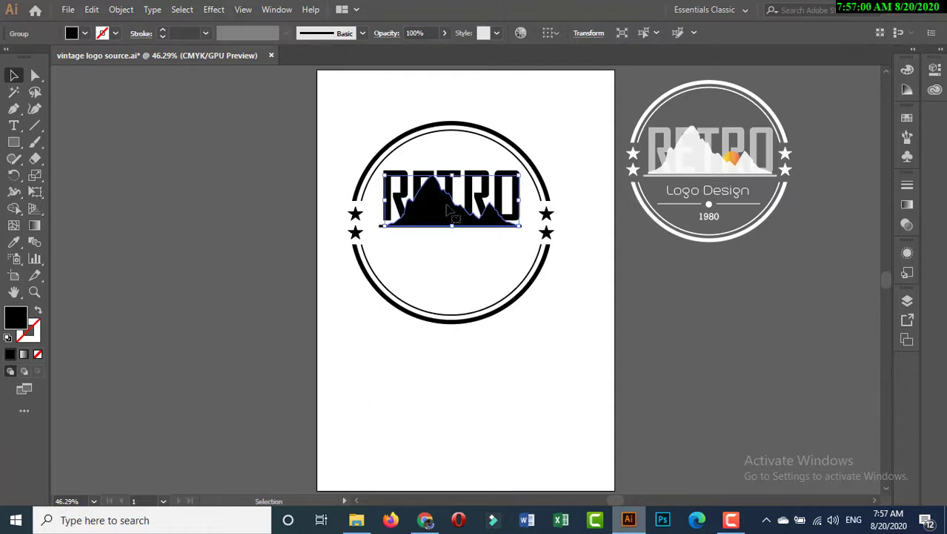
pyautogui.moveTo(447, 207); pyautogui.dragTo(447, 203)
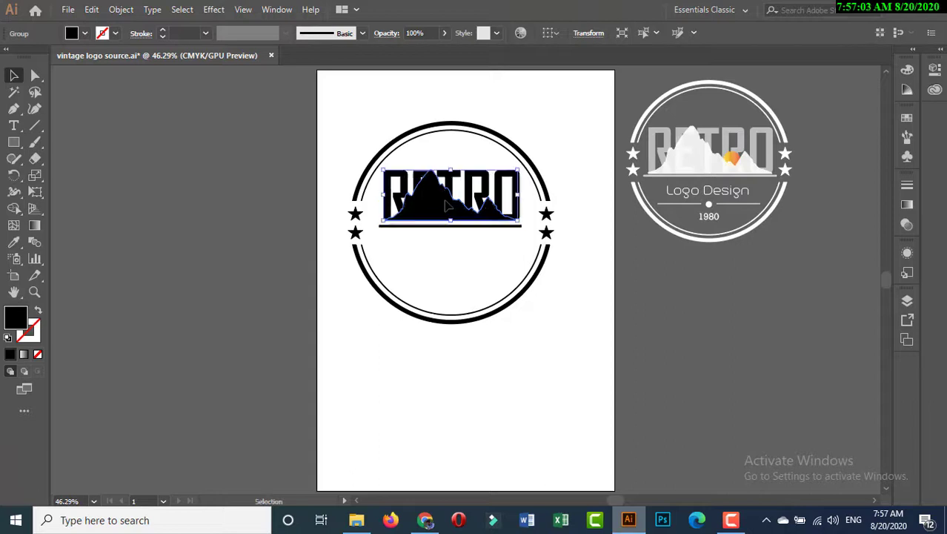
pyautogui.click(478, 378)
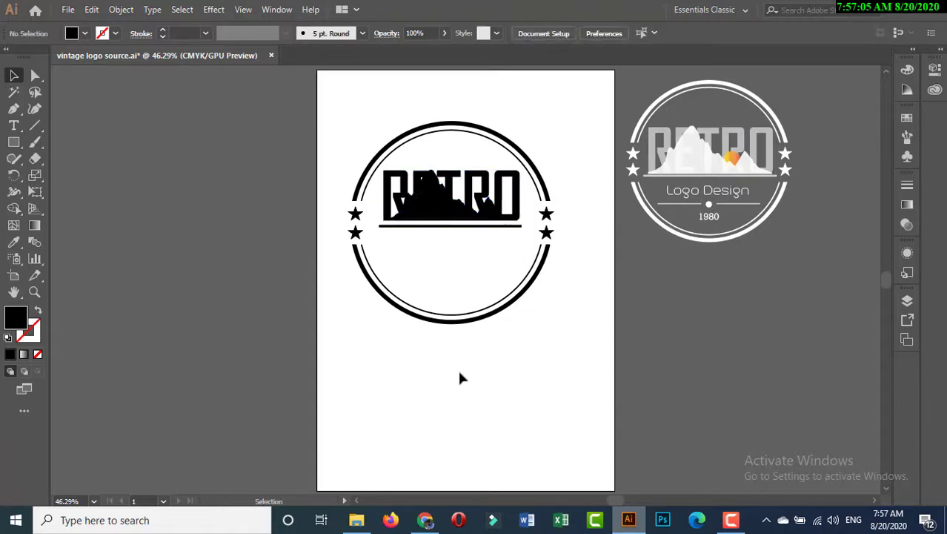
# Step: Reduce the mountain shape's opacity to 53%
pyautogui.click(439, 215)
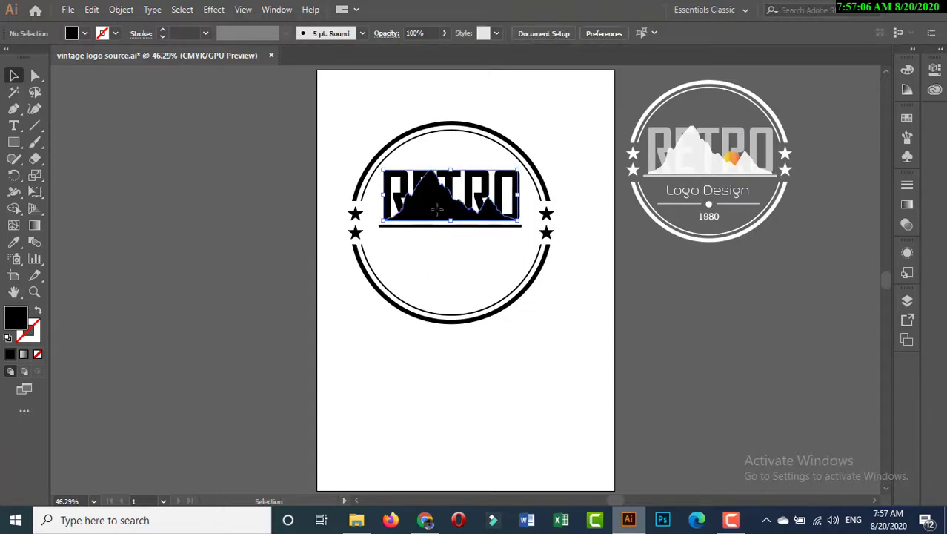
pyautogui.click(386, 34)
pyautogui.click(380, 56)
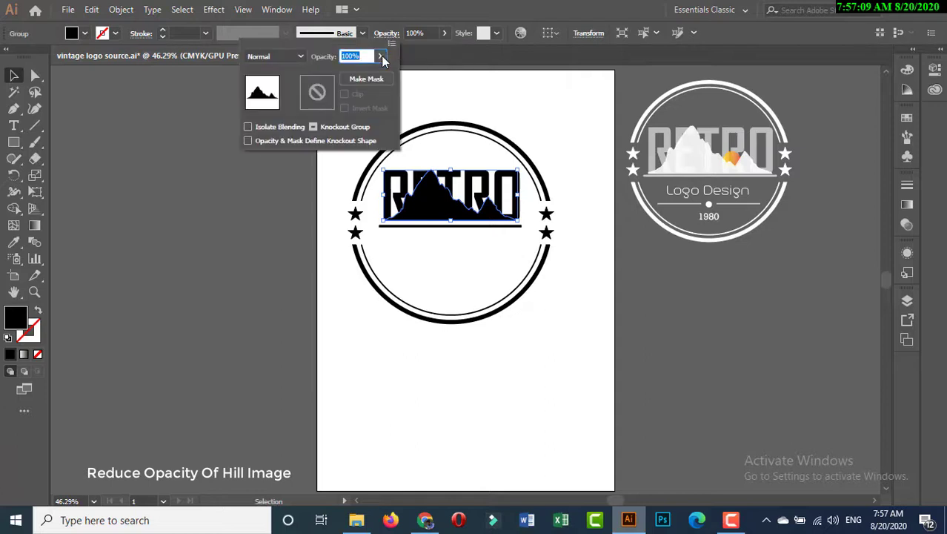
pyautogui.moveTo(379, 75); pyautogui.dragTo(357, 79)
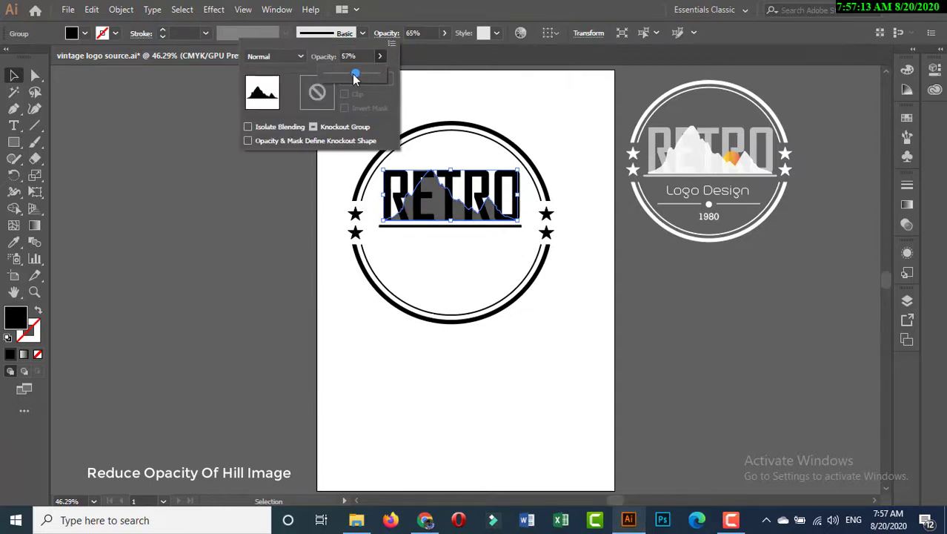
pyautogui.click(504, 92)
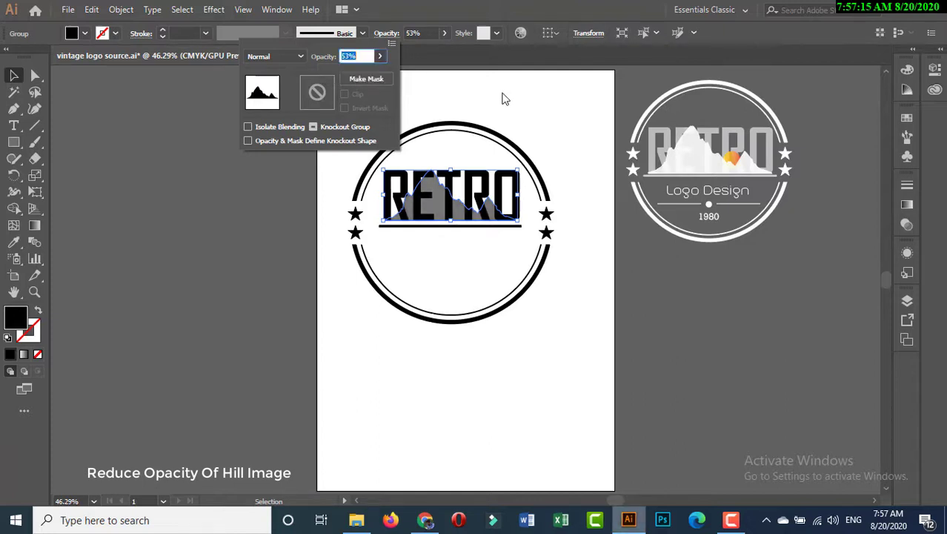
pyautogui.click(502, 94)
# Step: Send the RETRO text to the back, behind the mountain shape
pyautogui.click(397, 179)
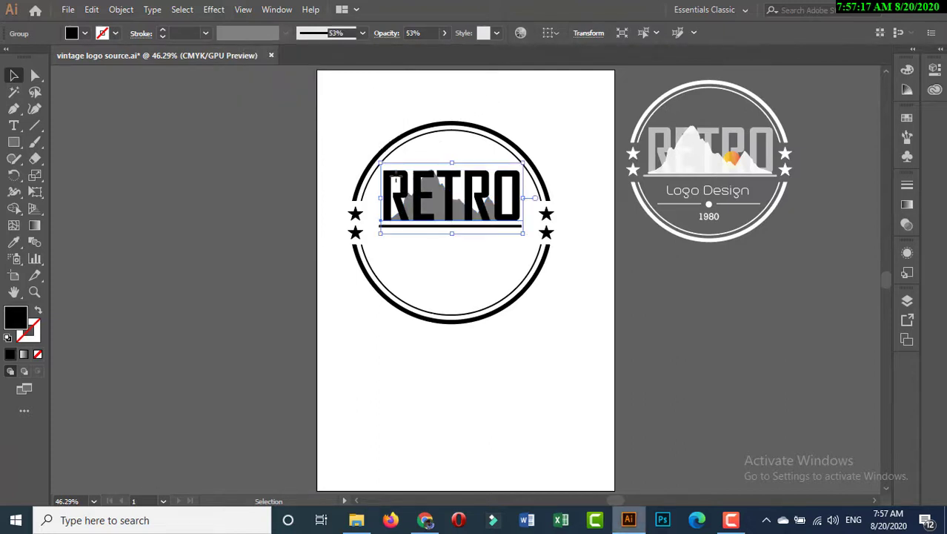
pyautogui.click(121, 10)
pyautogui.moveTo(199, 38)
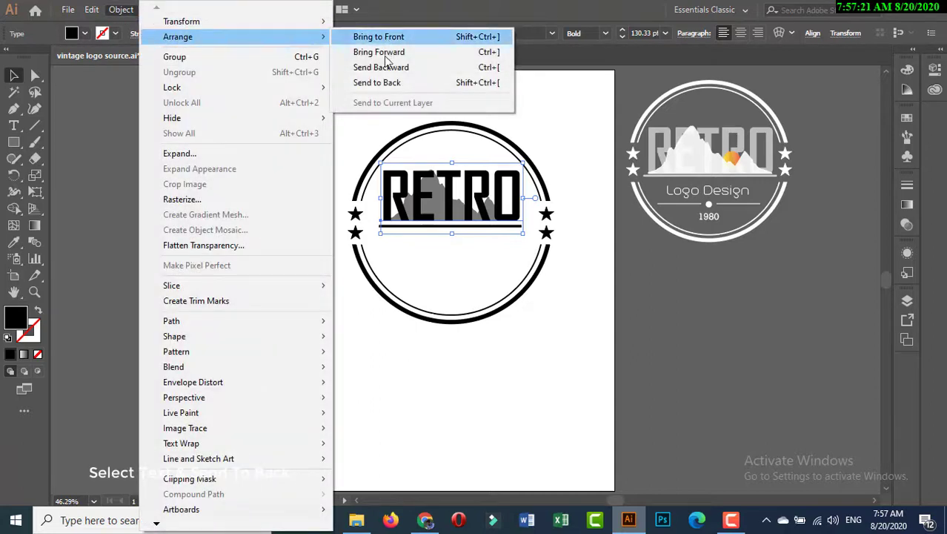
pyautogui.click(383, 83)
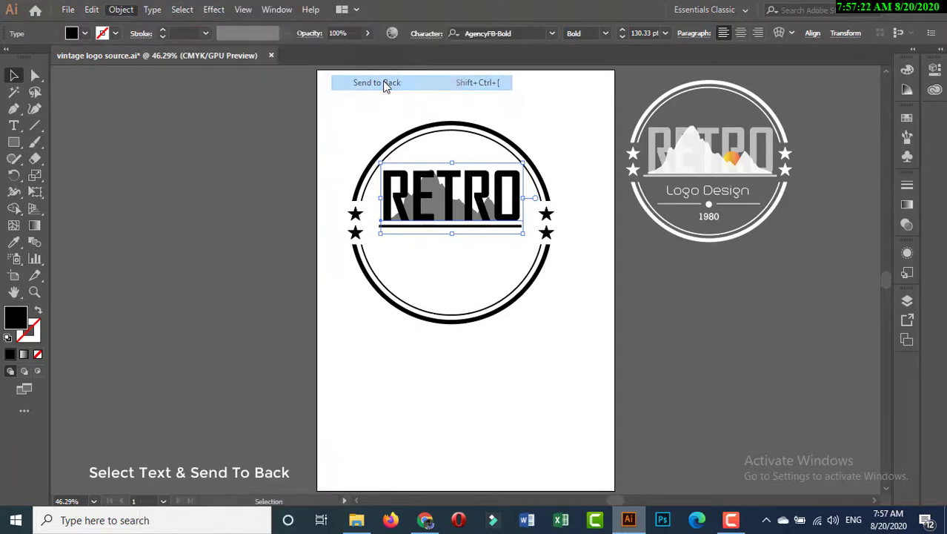
pyautogui.click(356, 127)
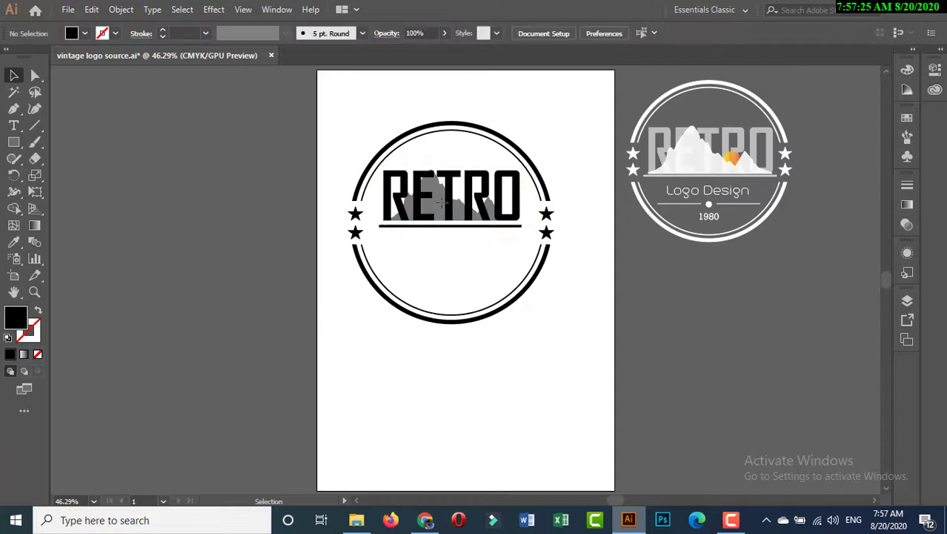
pyautogui.moveTo(445, 213); pyautogui.dragTo(449, 246)
pyautogui.hotkey('ctrl', 'z')
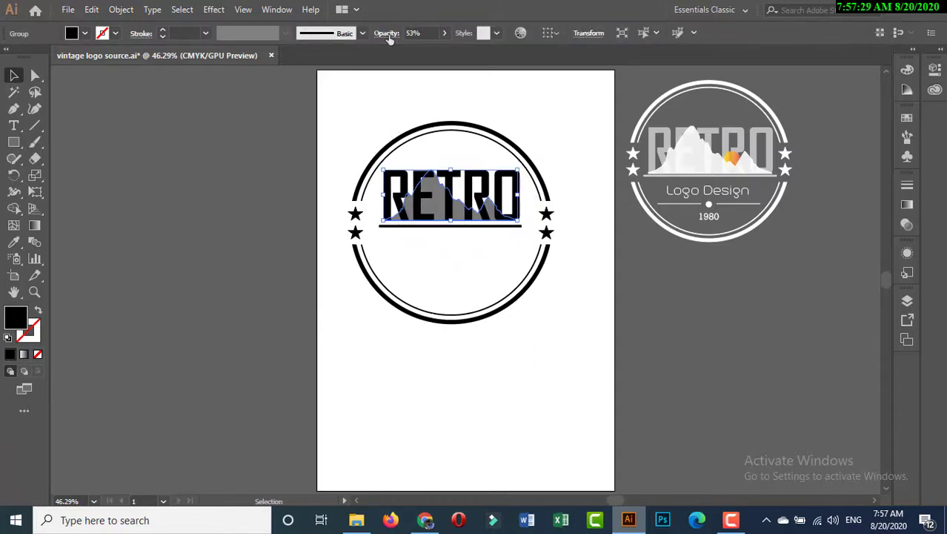
# Step: Increase the mountain shape's opacity slightly so it overlays the RETRO text in a darker grey
pyautogui.click(447, 32)
pyautogui.moveTo(424, 48); pyautogui.dragTo(428, 52)
pyautogui.click(531, 125)
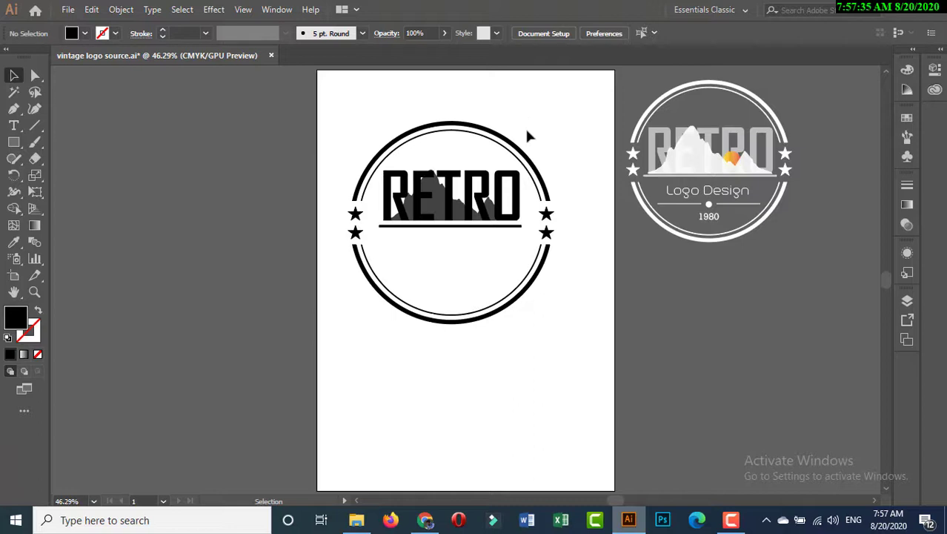
# Step: Add a point text reading "Logo Design" on the artboard near the badge's lower edge
pyautogui.click(28, 127)
pyautogui.click(56, 126)
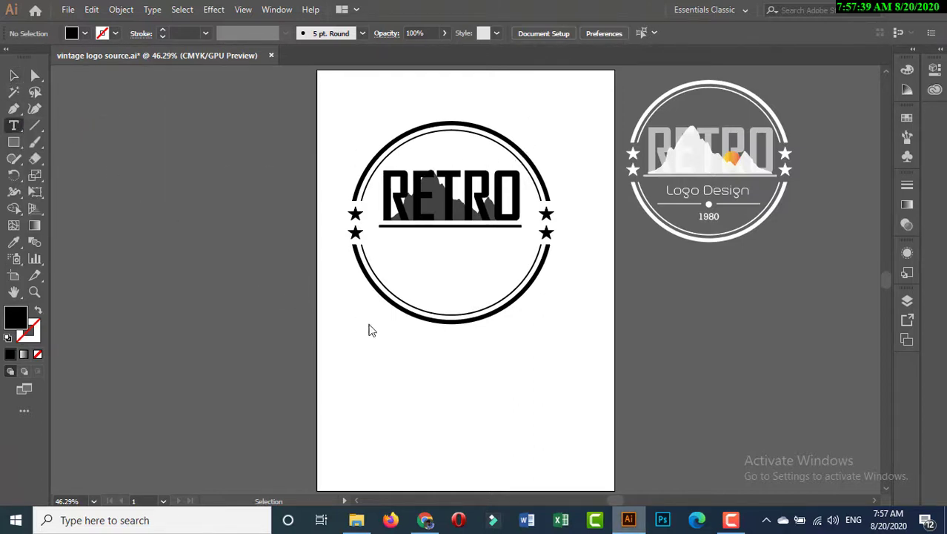
pyautogui.click(425, 368)
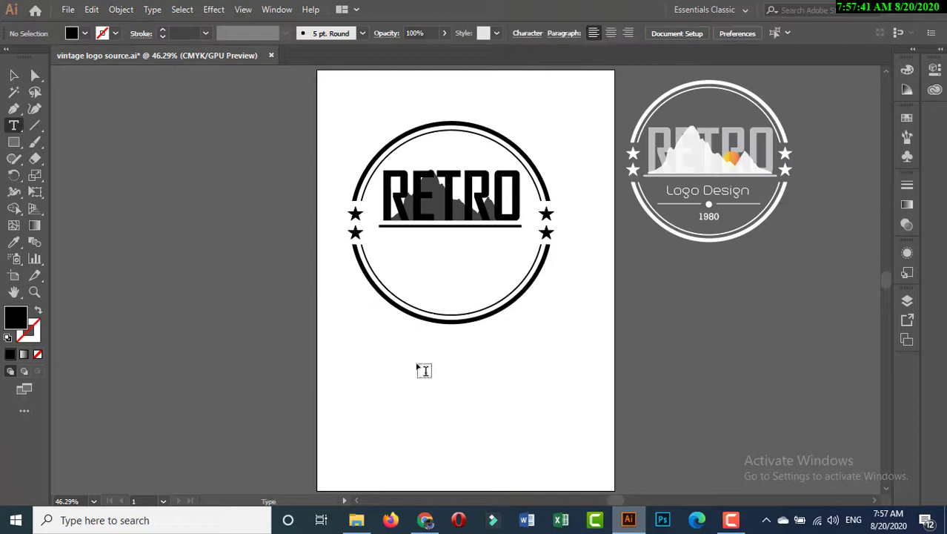
pyautogui.write('L')
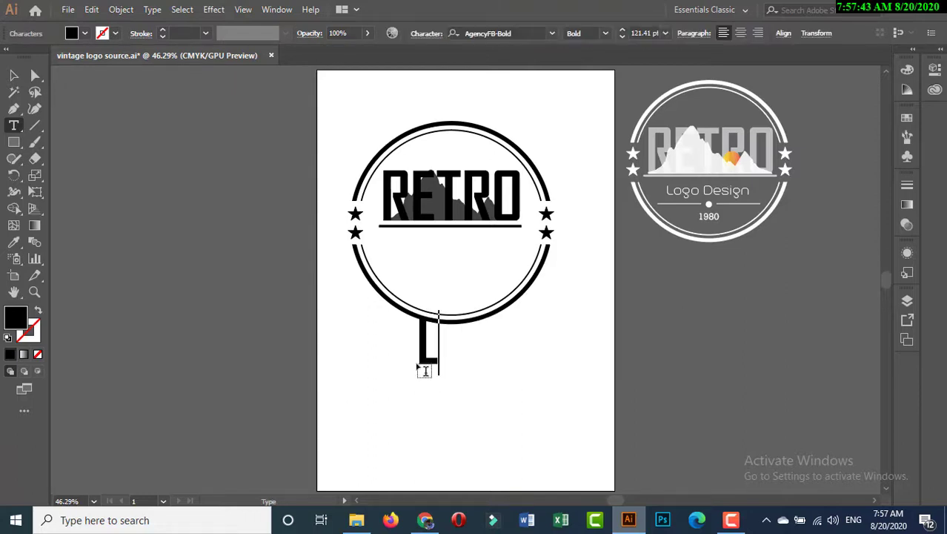
pyautogui.write('ogo De')
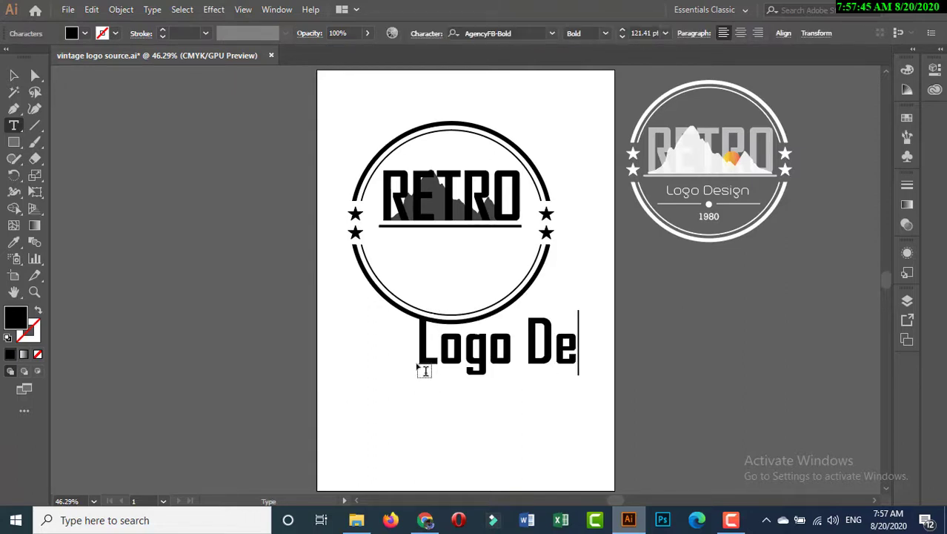
pyautogui.write('sign')
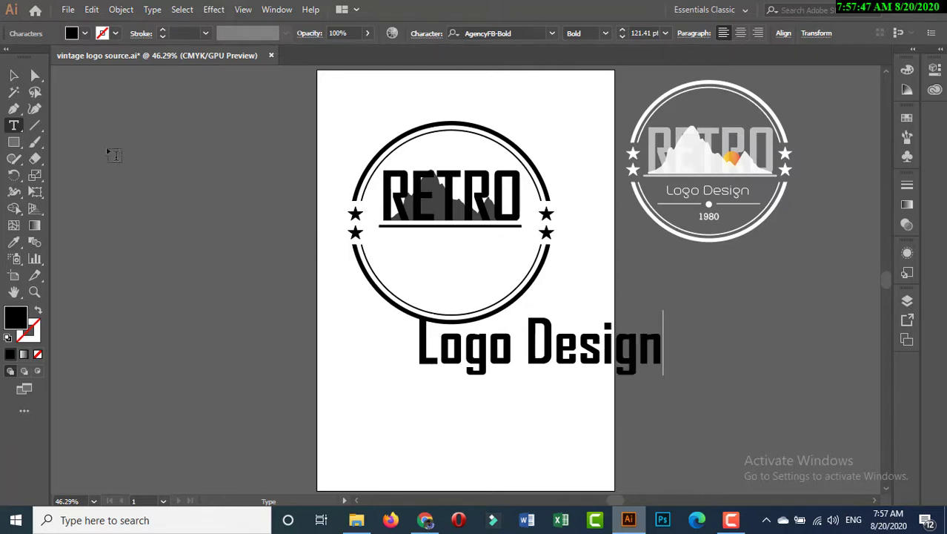
pyautogui.press('Escape')
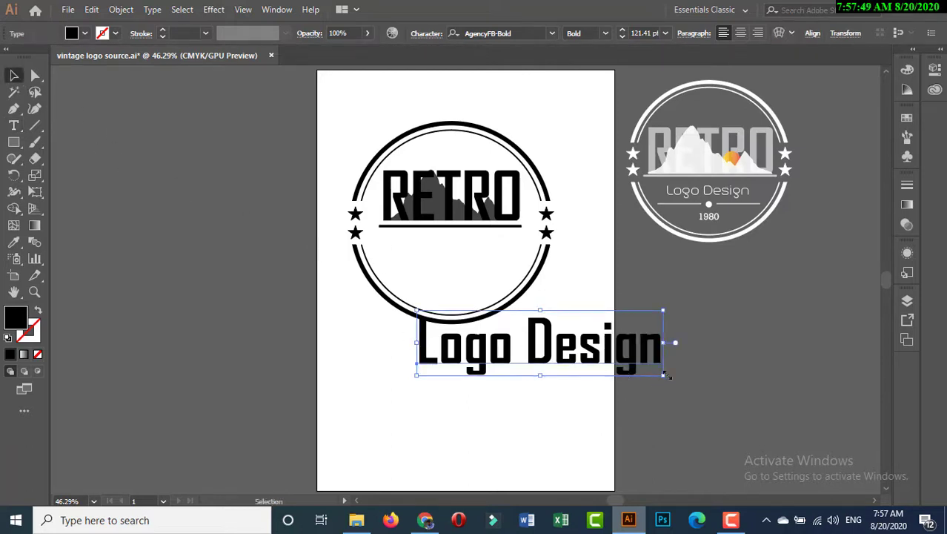
# Step: Set the "Logo Design" text in Trench Thin, scaled to about 43 pt and centred inside the badge below the RETRO underline
pyautogui.moveTo(666, 376); pyautogui.dragTo(478, 265)
pyautogui.click(550, 36)
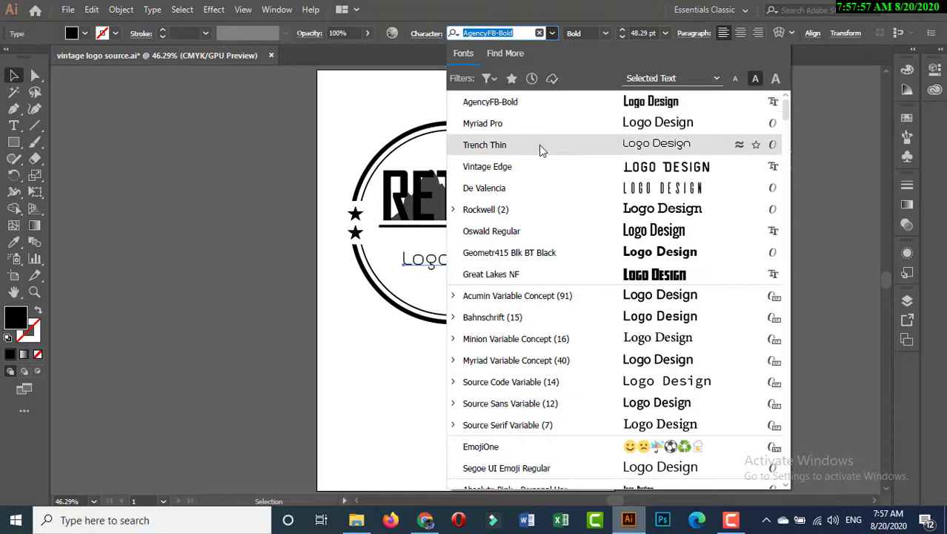
pyautogui.click(489, 146)
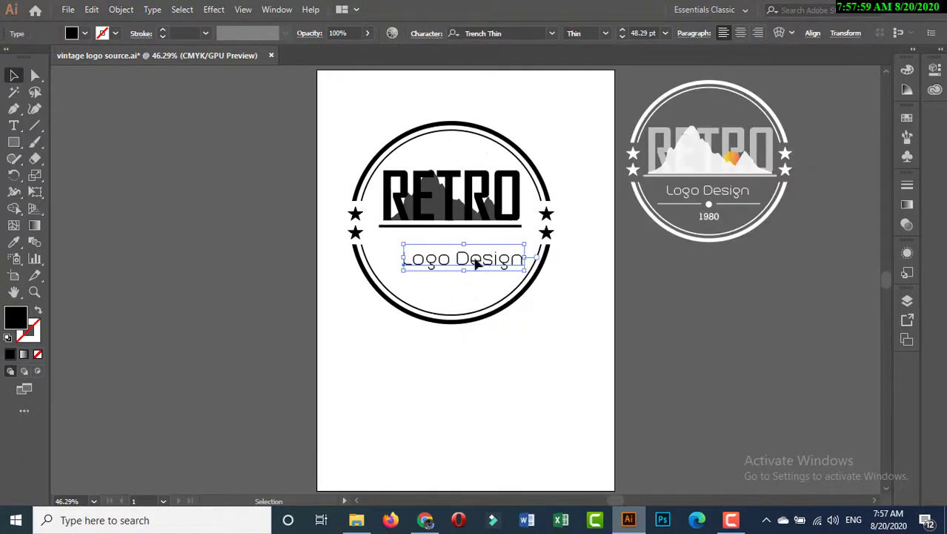
pyautogui.moveTo(481, 264)
pyautogui.mouseDown()
pyautogui.moveTo(466, 251)
pyautogui.moveTo(507, 260)
pyautogui.moveTo(479, 255)
pyautogui.mouseUp()
pyautogui.click(515, 333)
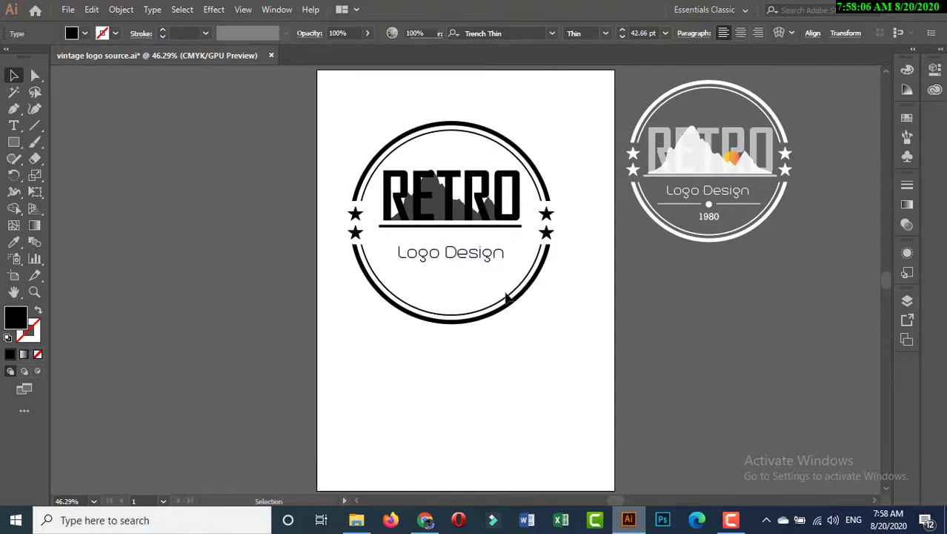
pyautogui.click(477, 253)
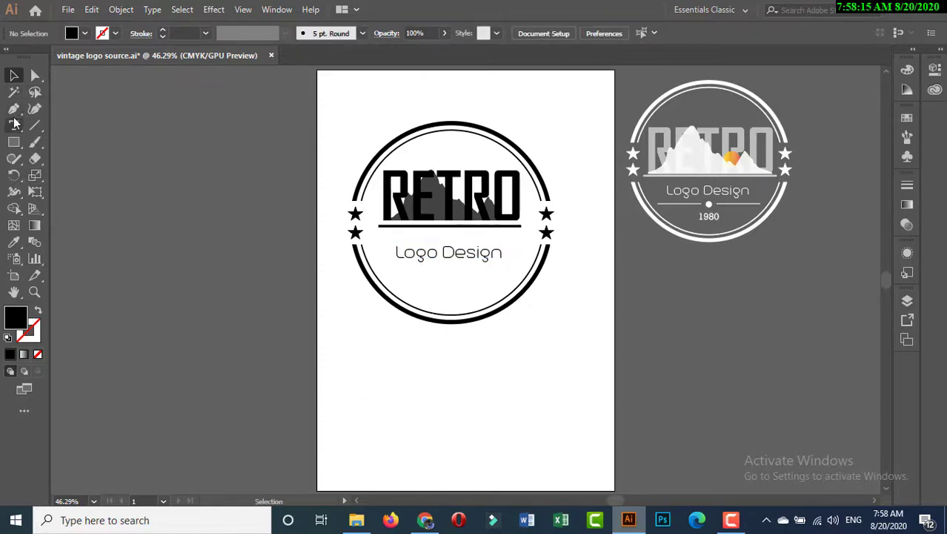
# Step: Draw a thin, short black rectangle as a divider line below the left half of the "Logo Design" text
pyautogui.moveTo(17, 143); pyautogui.dragTo(68, 144)
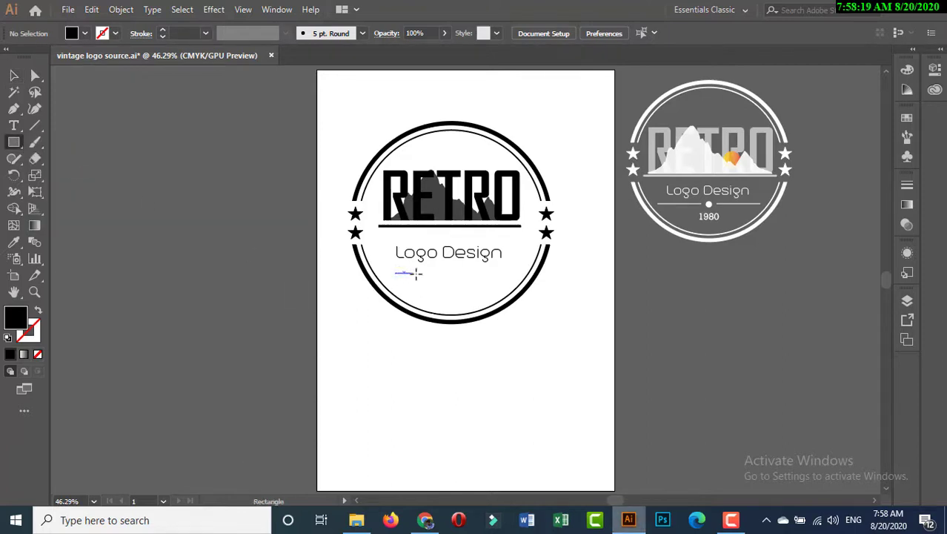
pyautogui.moveTo(417, 274); pyautogui.dragTo(441, 274)
pyautogui.click(11, 77)
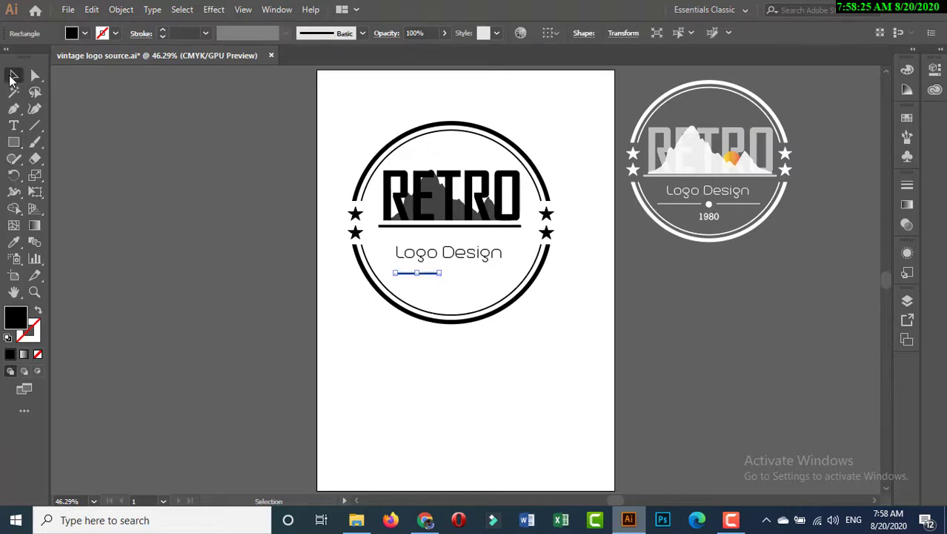
# Step: Duplicate the divider line and place the copy level with it under the right half of "Logo Design", leaving a central gap
pyautogui.click(118, 11)
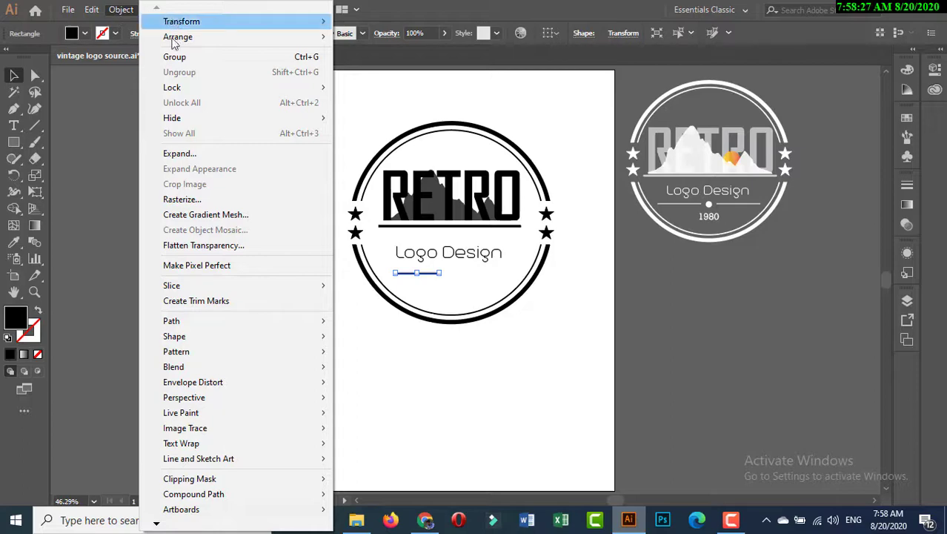
pyautogui.click(91, 9)
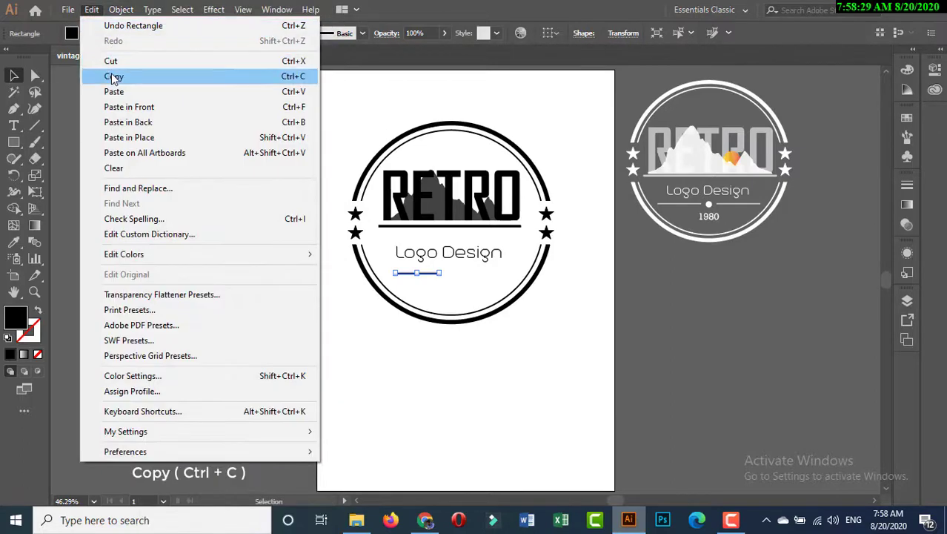
pyautogui.click(113, 72)
pyautogui.click(92, 10)
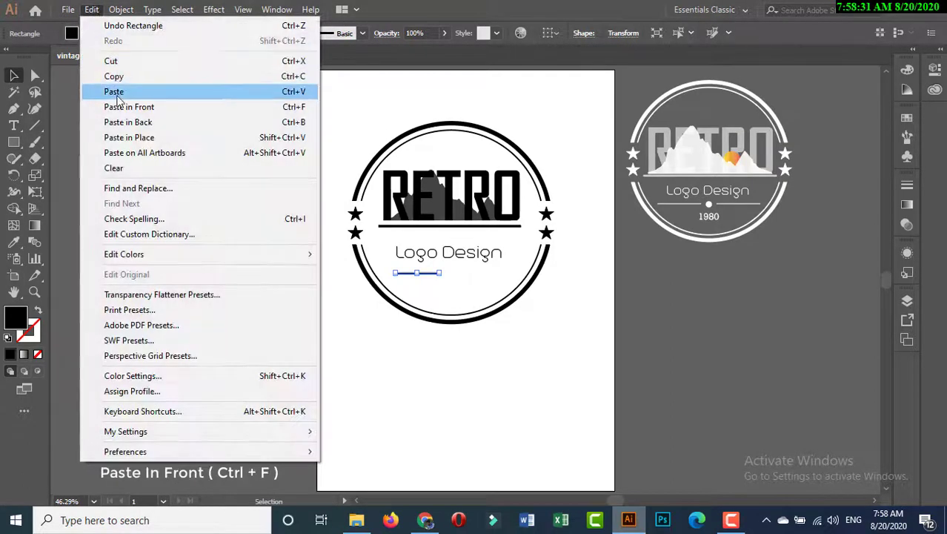
pyautogui.click(122, 161)
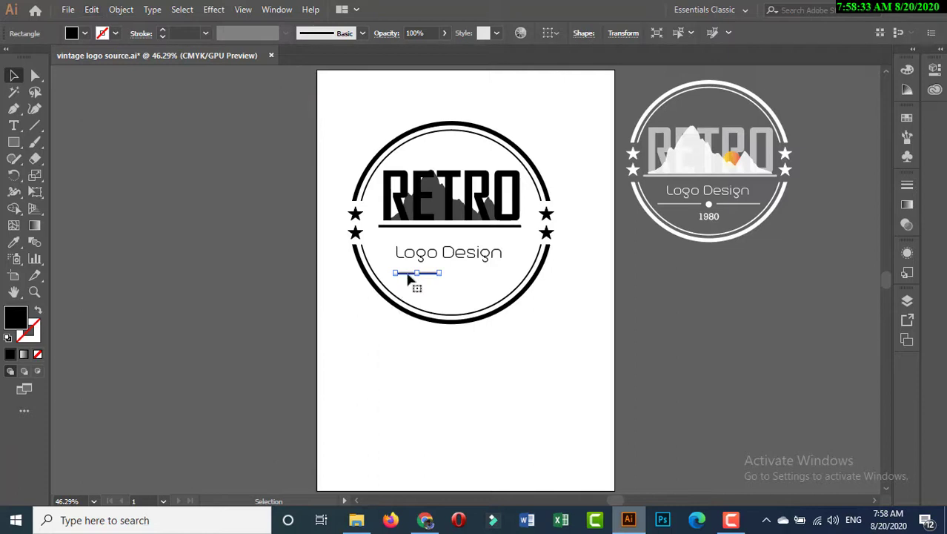
pyautogui.moveTo(408, 274); pyautogui.dragTo(439, 274)
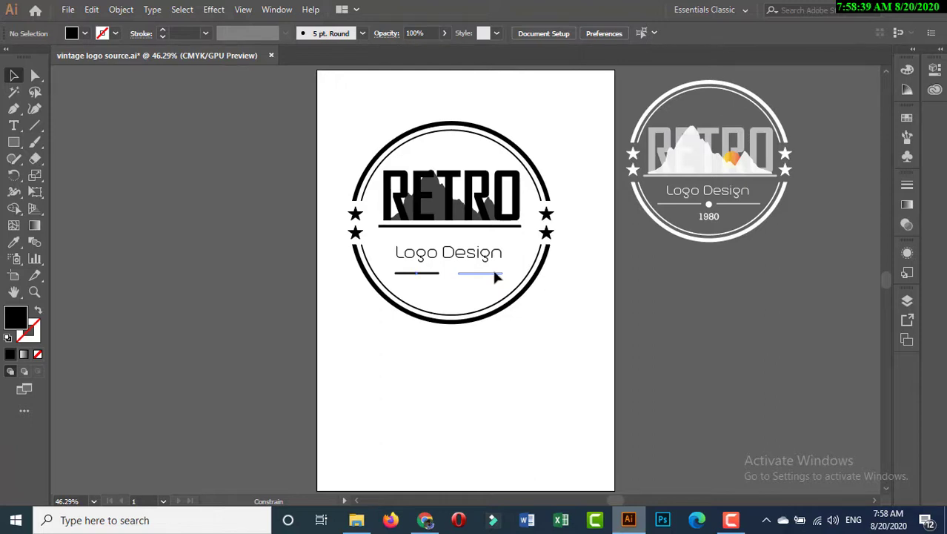
pyautogui.keyDown('shift'); pyautogui.click(495, 274); pyautogui.keyUp('shift')
# Step: Draw a tiny black circle and centre it in the gap between the two divider lines
pyautogui.click(13, 141)
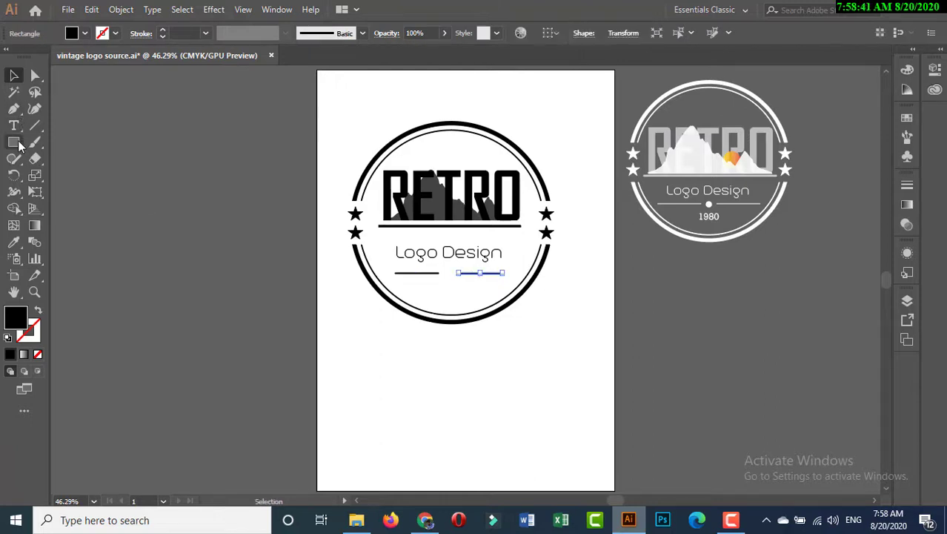
pyautogui.click(68, 176)
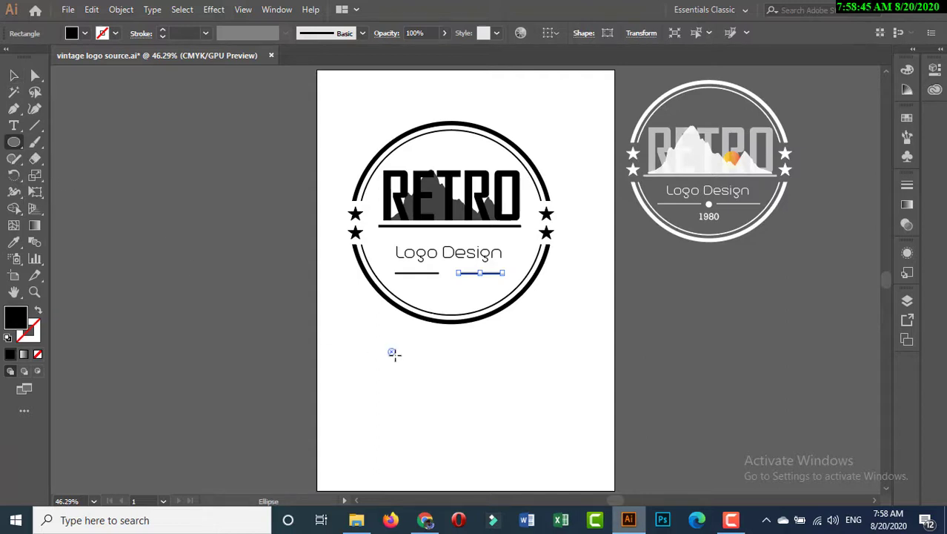
pyautogui.moveTo(392, 352); pyautogui.dragTo(398, 357)
pyautogui.click(14, 75)
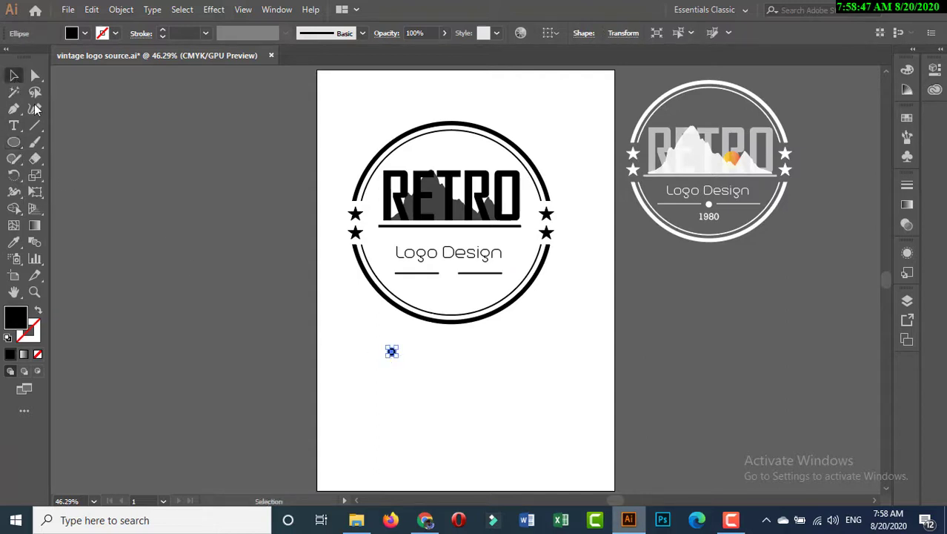
pyautogui.moveTo(392, 353); pyautogui.dragTo(448, 277)
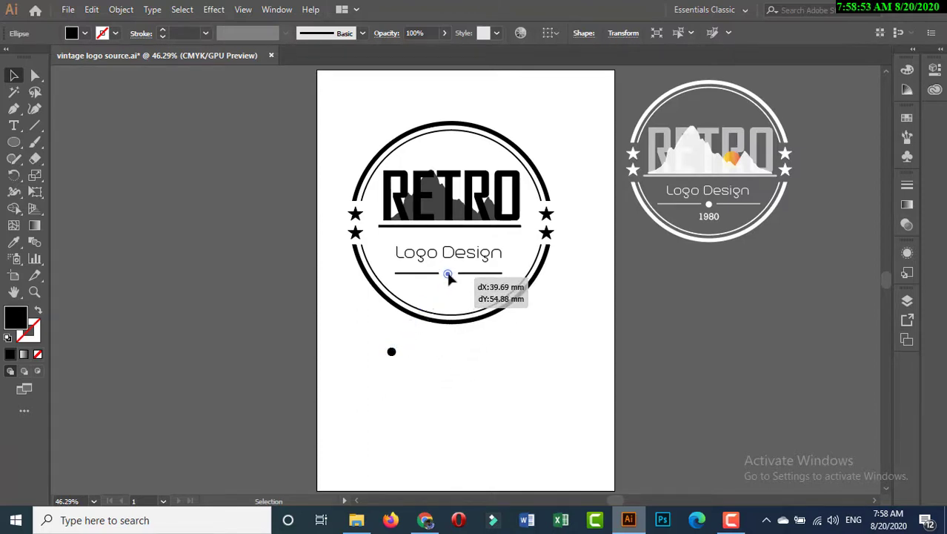
pyautogui.click(430, 366)
pyautogui.click(449, 276)
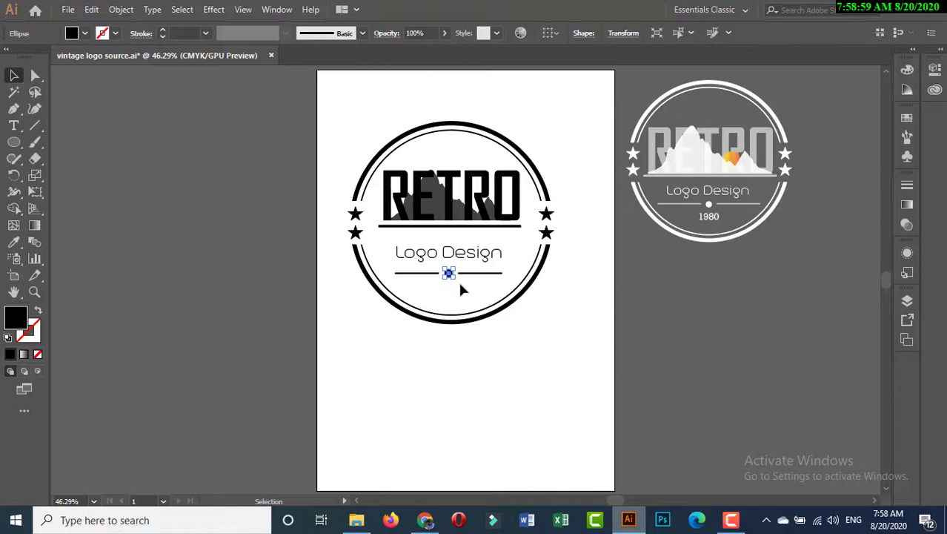
pyautogui.click(459, 361)
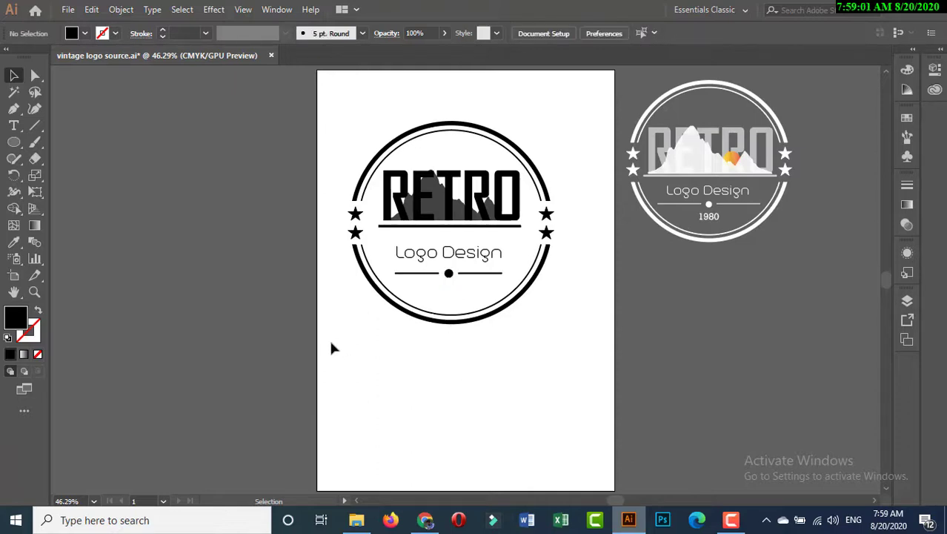
# Step: Add a point text reading "1980" on the blank area below the badge
pyautogui.moveTo(13, 126); pyautogui.dragTo(56, 126)
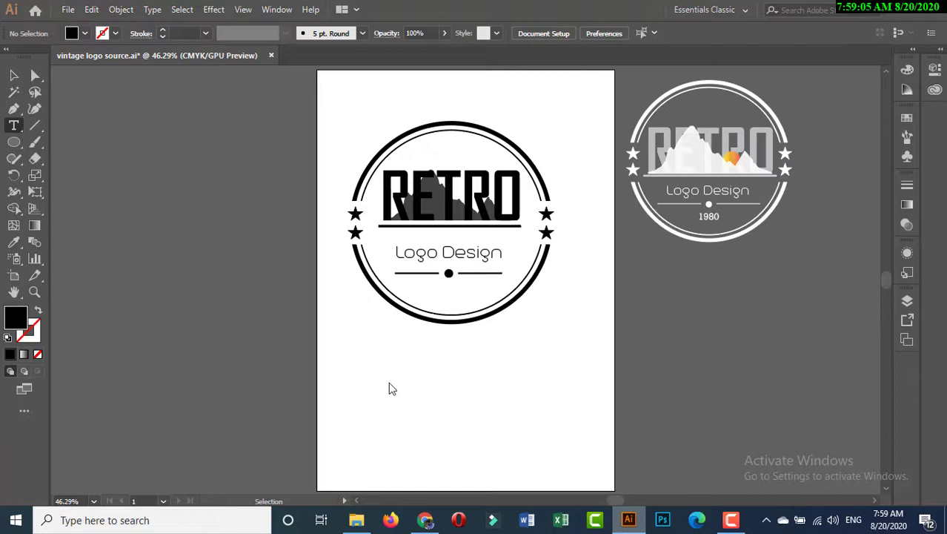
pyautogui.click(389, 381)
pyautogui.write('1')
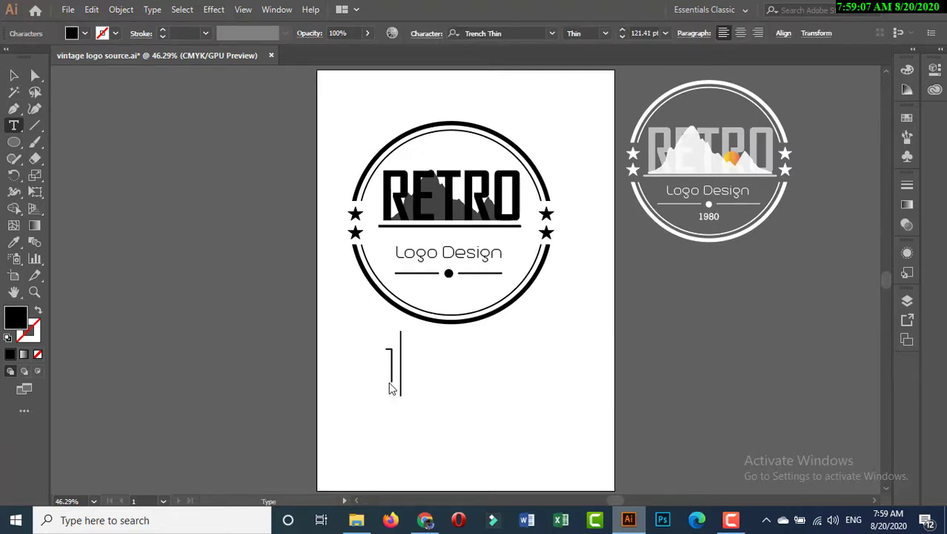
pyautogui.write('980')
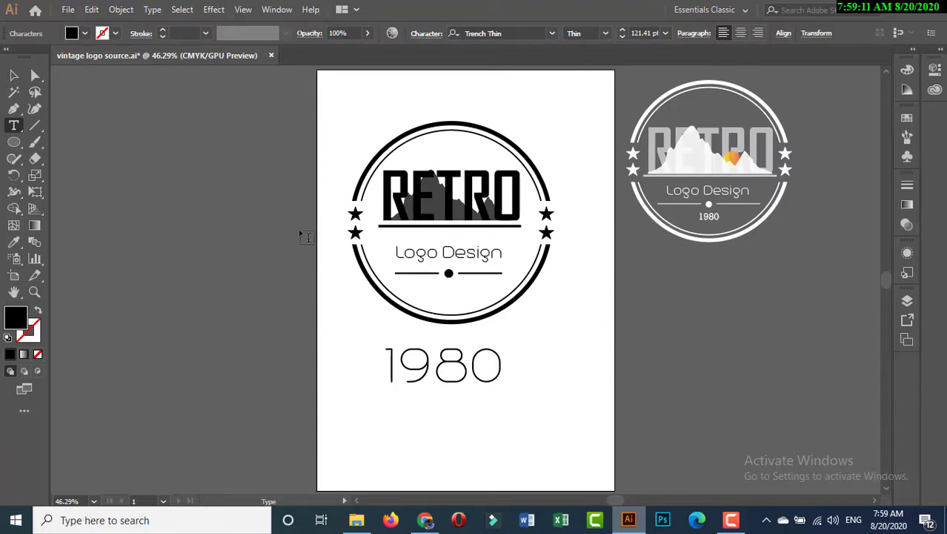
pyautogui.click(13, 74)
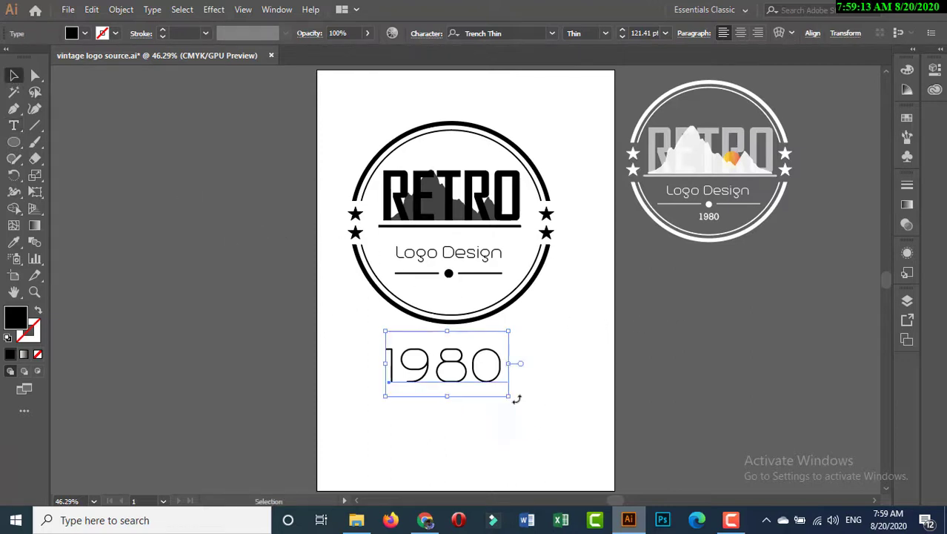
# Step: Set the "1980" text in Vintage Edge, scaled to about 32 pt and centred inside the badge under the dot
pyautogui.moveTo(516, 394); pyautogui.dragTo(486, 383)
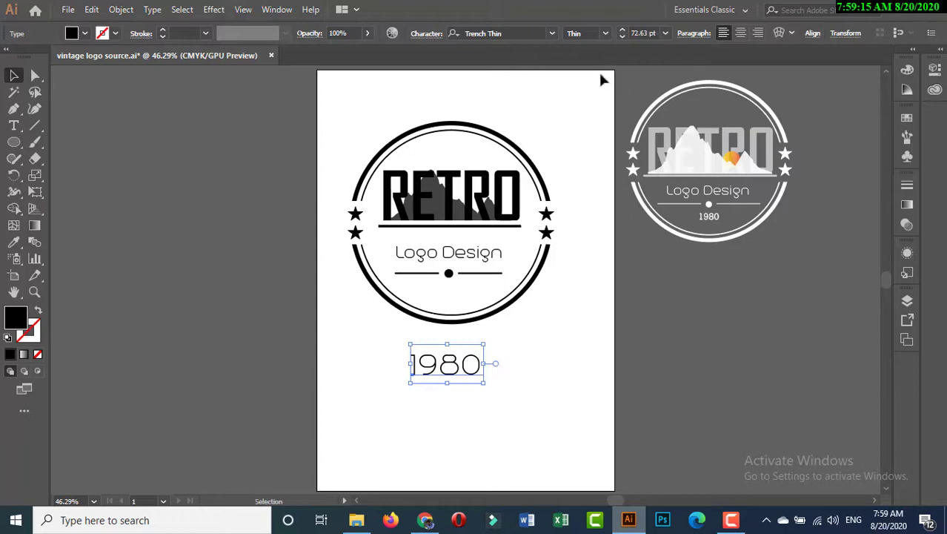
pyautogui.click(553, 33)
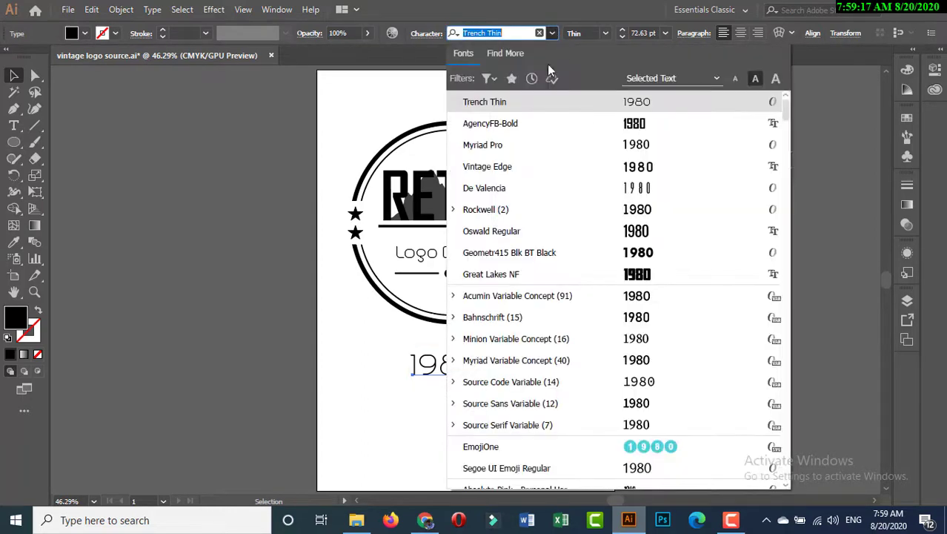
pyautogui.click(539, 164)
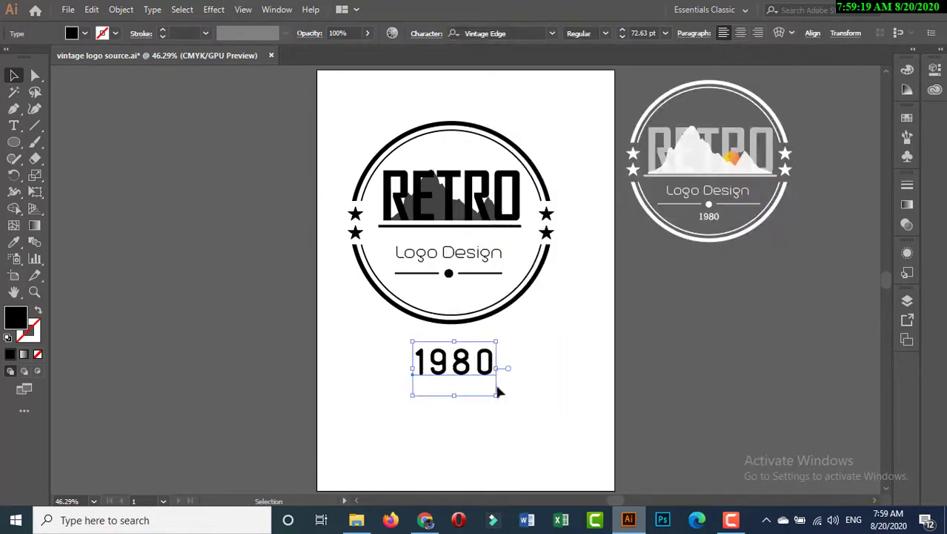
pyautogui.moveTo(498, 396); pyautogui.dragTo(456, 300)
pyautogui.doubleClick(465, 311)
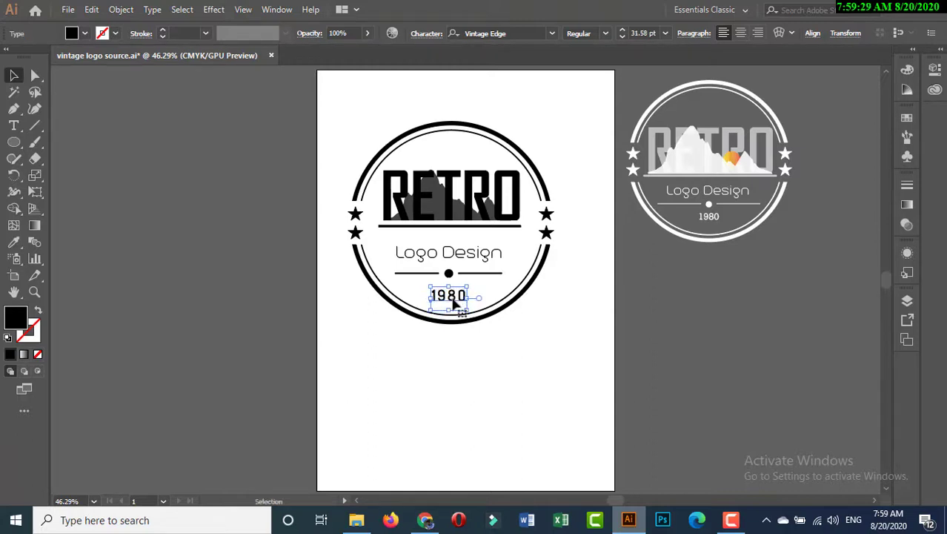
pyautogui.click(470, 353)
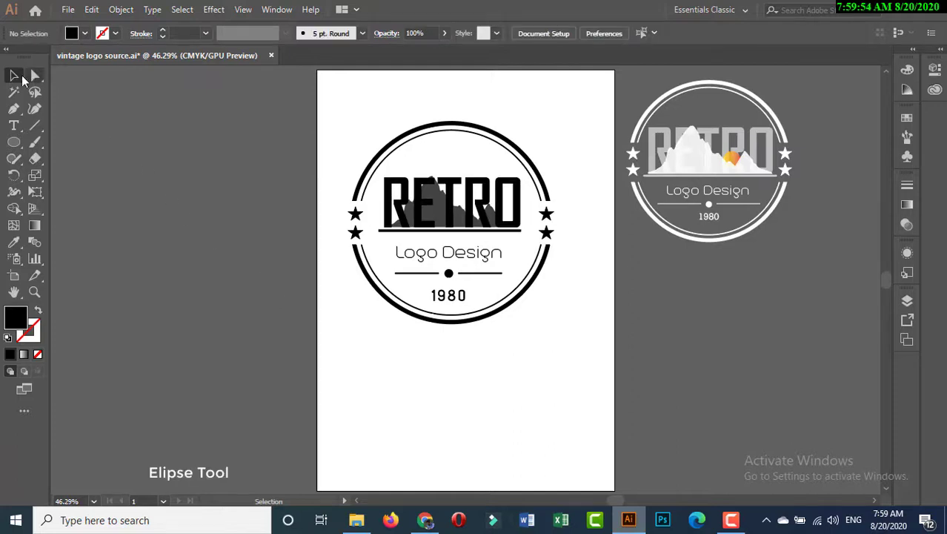
# Step: Draw a small solid black circle with the Ellipse tool on the blank area below the badge
pyautogui.moveTo(13, 142); pyautogui.dragTo(62, 174)
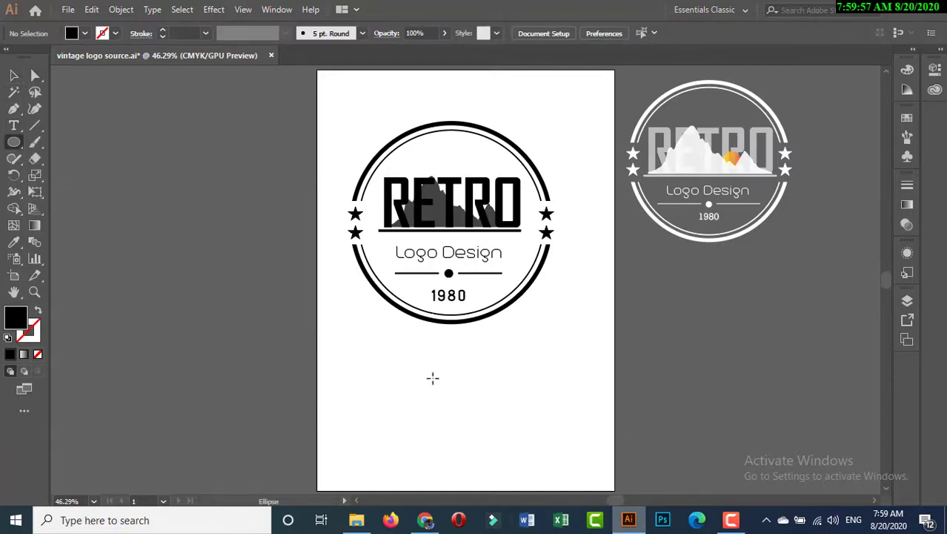
pyautogui.moveTo(426, 370); pyautogui.dragTo(440, 385)
pyautogui.click(14, 75)
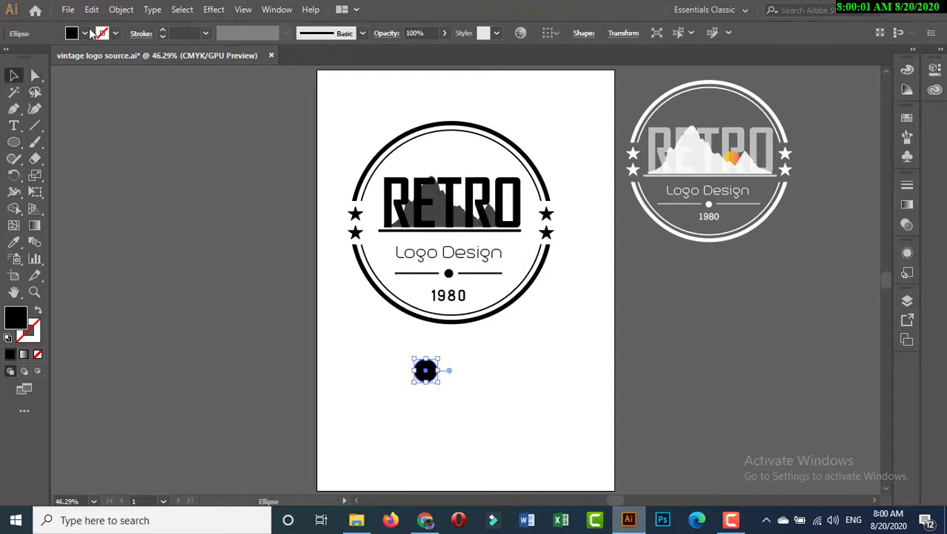
# Step: Fill the small black circle with the yellow-orange gradient swatch and place it over the second R of "RETRO"
pyautogui.click(84, 34)
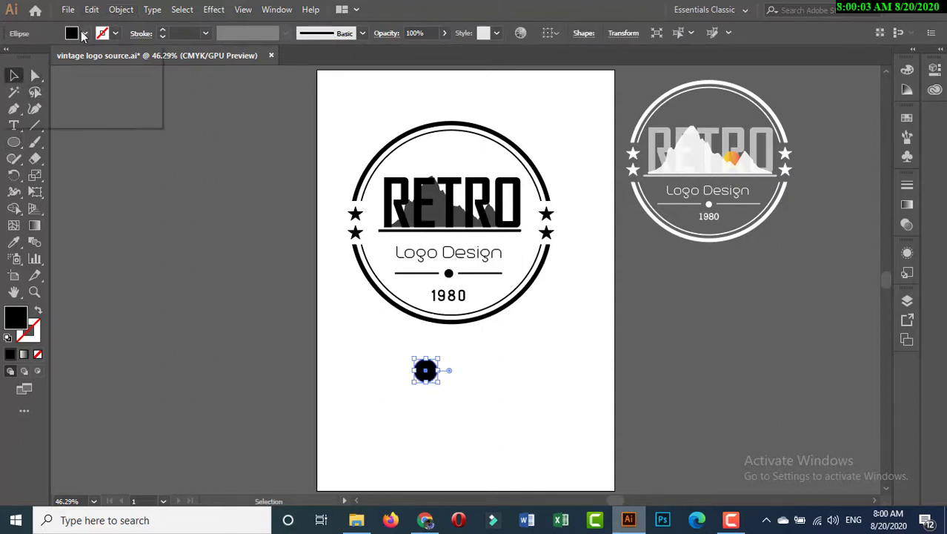
pyautogui.click(18, 86)
pyautogui.click(368, 381)
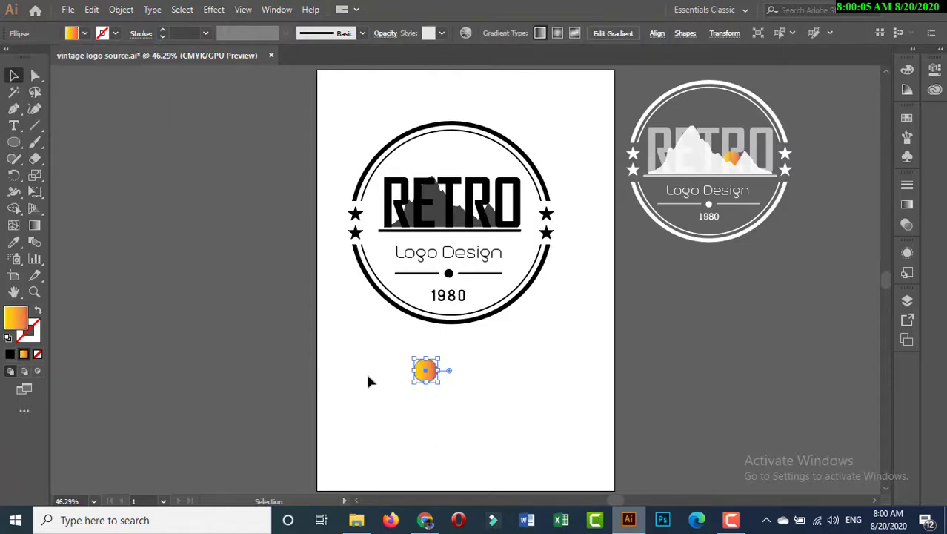
pyautogui.moveTo(423, 372); pyautogui.dragTo(481, 216)
# Step: Restack the gradient sun with Send to Back, Send Backward and Bring Forward so it sits behind the mountain but in front of "RETRO"
pyautogui.click(119, 10)
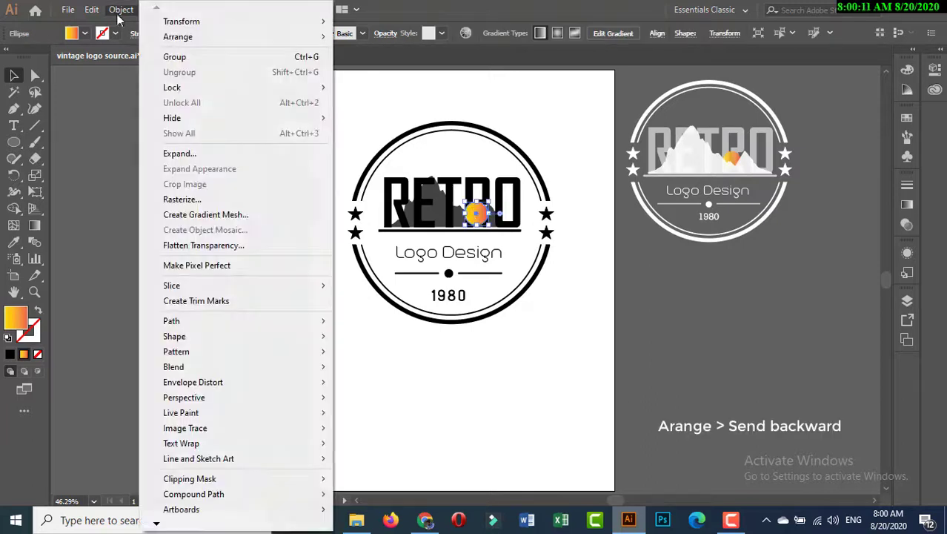
pyautogui.moveTo(297, 43)
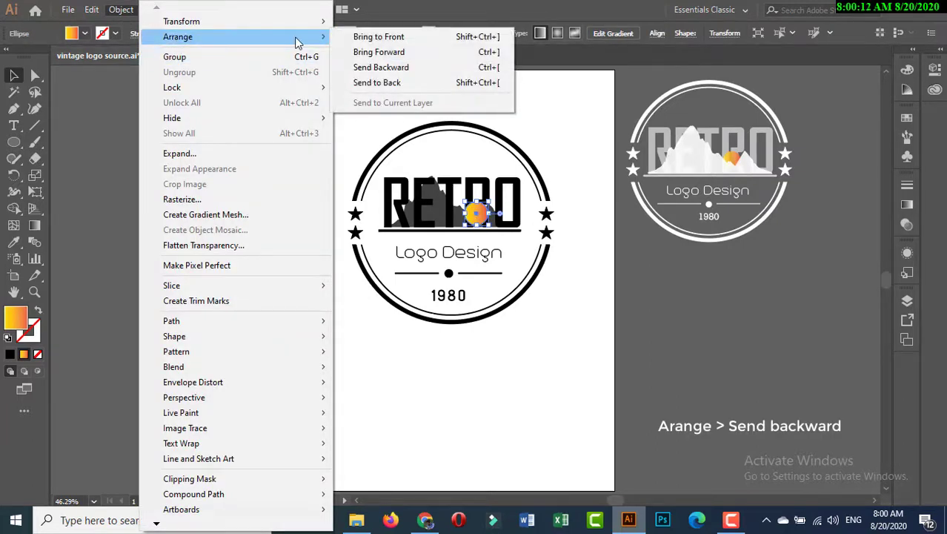
pyautogui.click(356, 84)
pyautogui.click(122, 9)
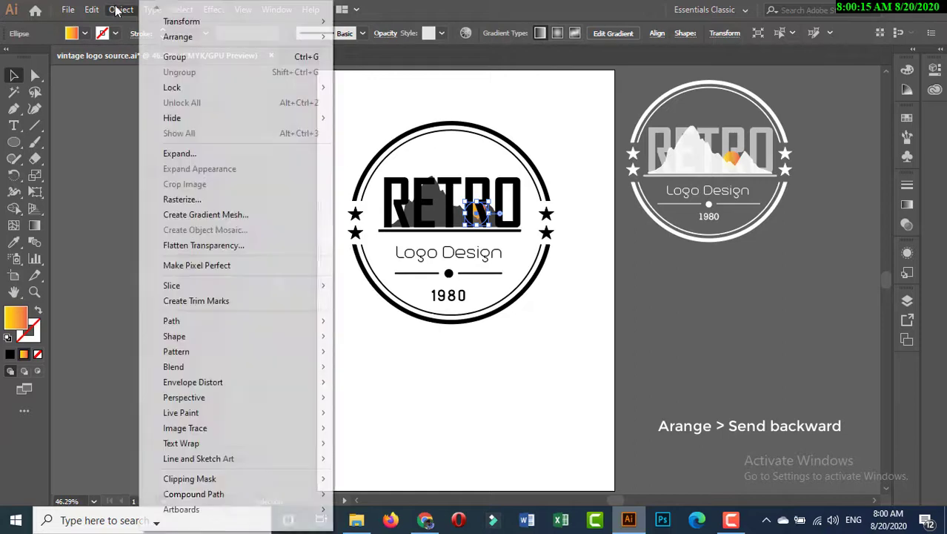
pyautogui.moveTo(238, 38)
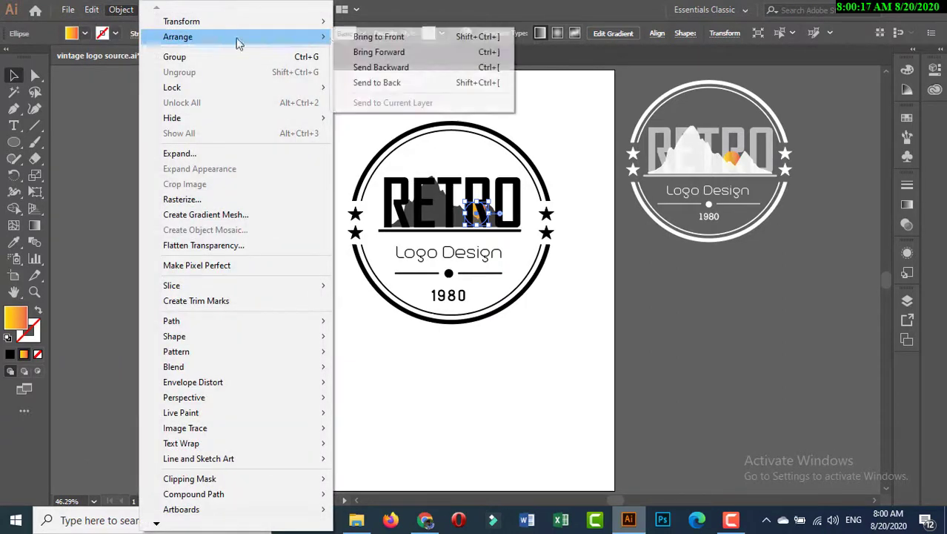
pyautogui.click(364, 68)
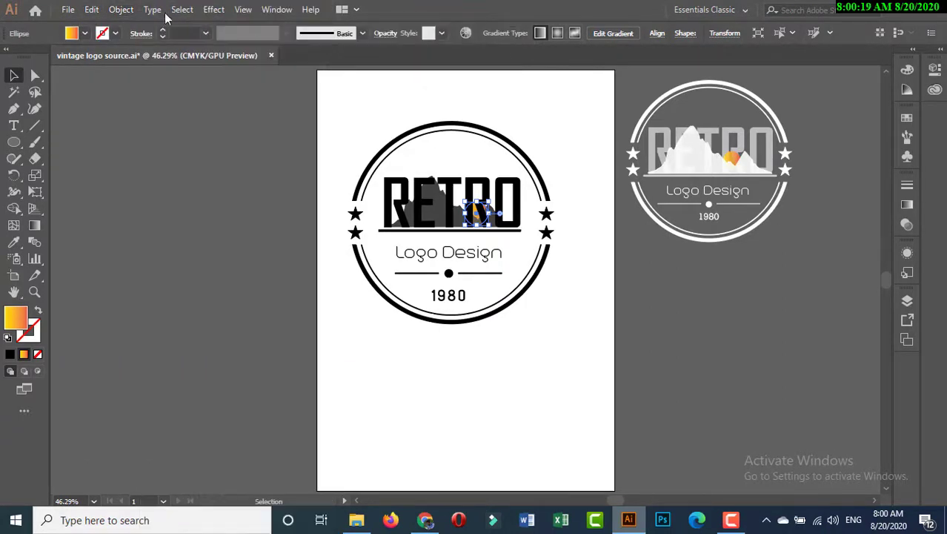
pyautogui.click(122, 9)
pyautogui.moveTo(196, 38)
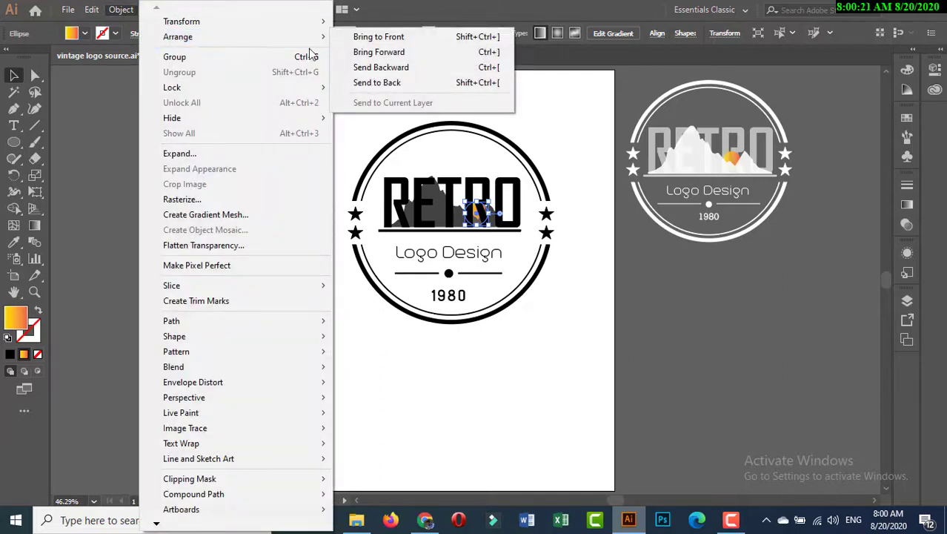
pyautogui.click(367, 54)
pyautogui.click(397, 340)
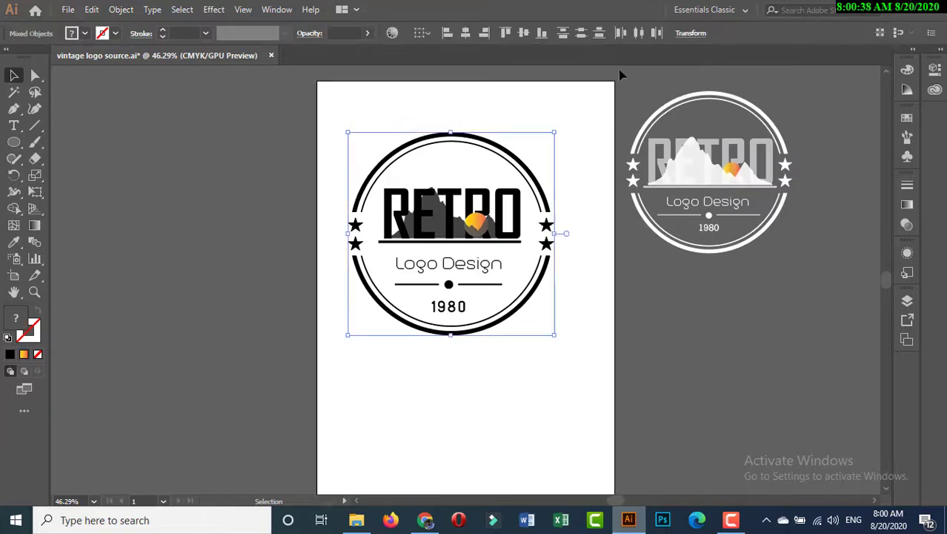
# Step: Delete the white reference logo beside the artboard
pyautogui.scroll(3, 618, 97)
pyautogui.hotkey('ctrl', 'alt', ']')
pyautogui.press('Delete')
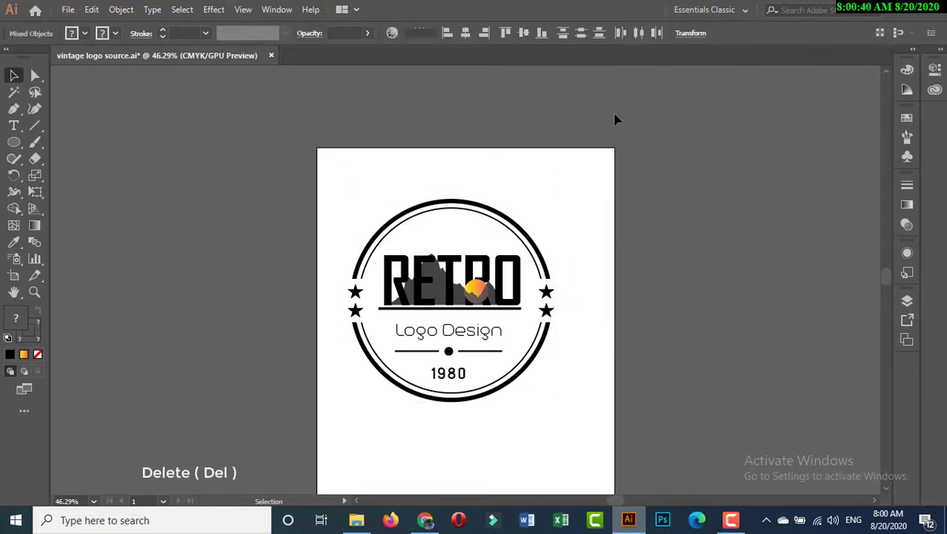
pyautogui.scroll(-2, 615, 118)
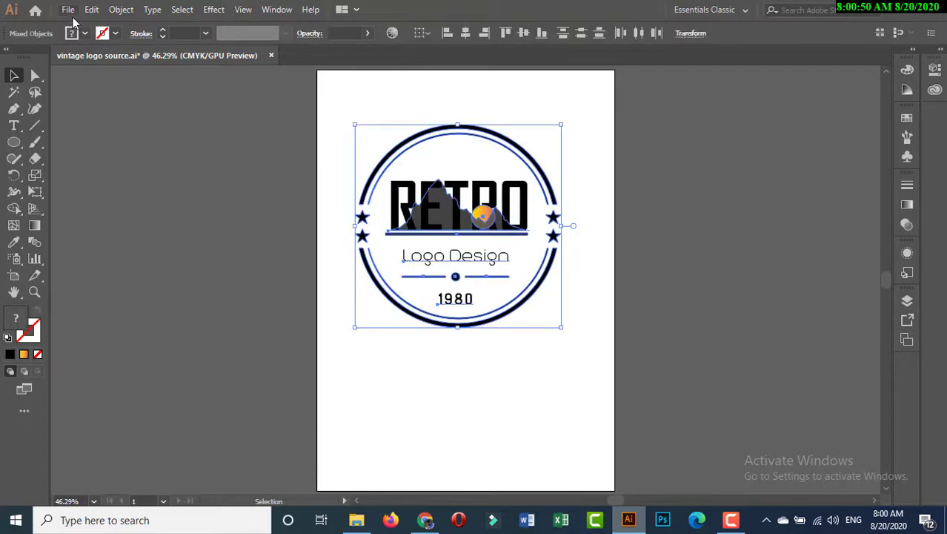
# Step: Export the badge as a PNG named "vintage logo source" to the Desktop
pyautogui.click(68, 8)
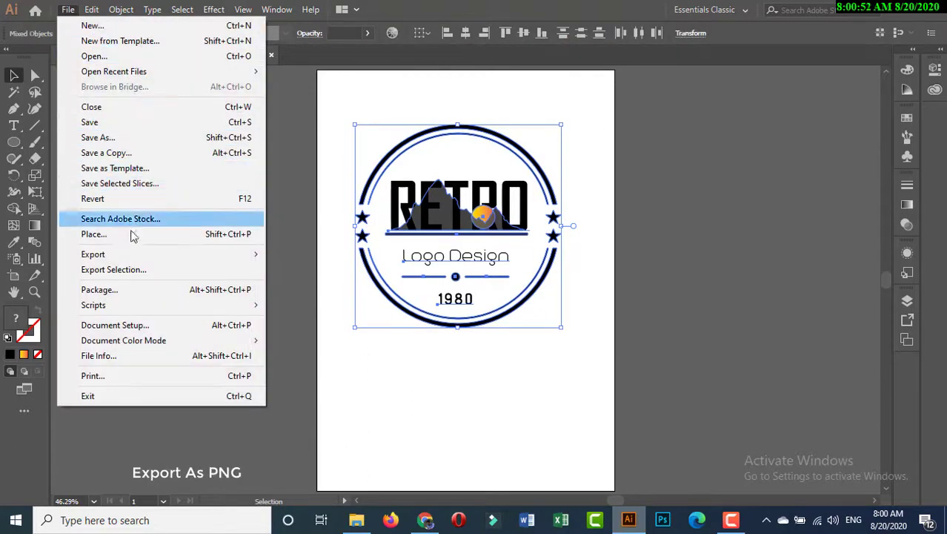
pyautogui.moveTo(250, 257)
pyautogui.click(298, 270)
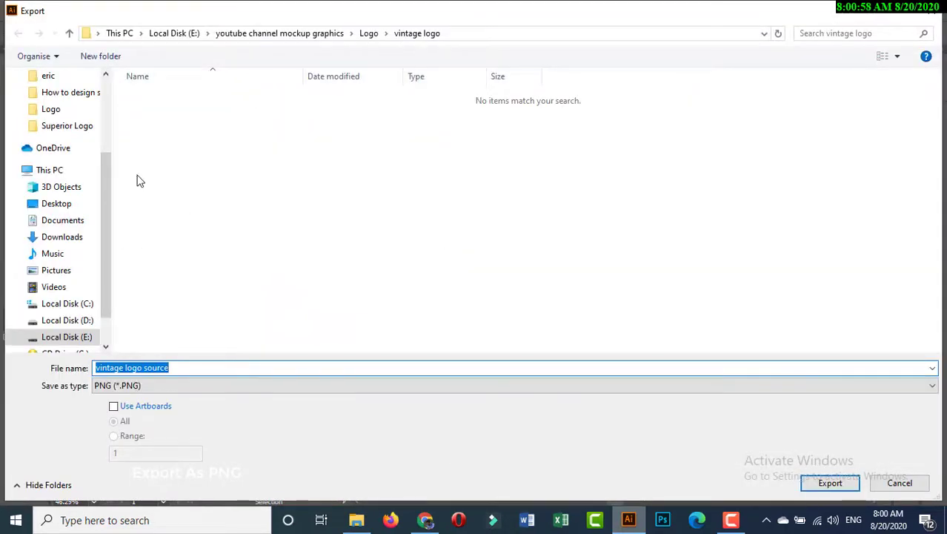
pyautogui.moveTo(106, 172); pyautogui.dragTo(105, 87)
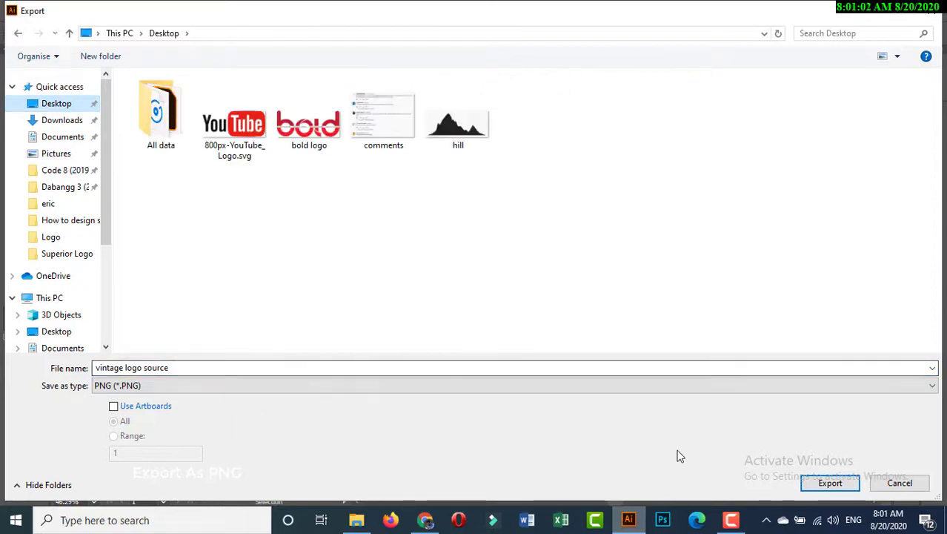
pyautogui.click(812, 488)
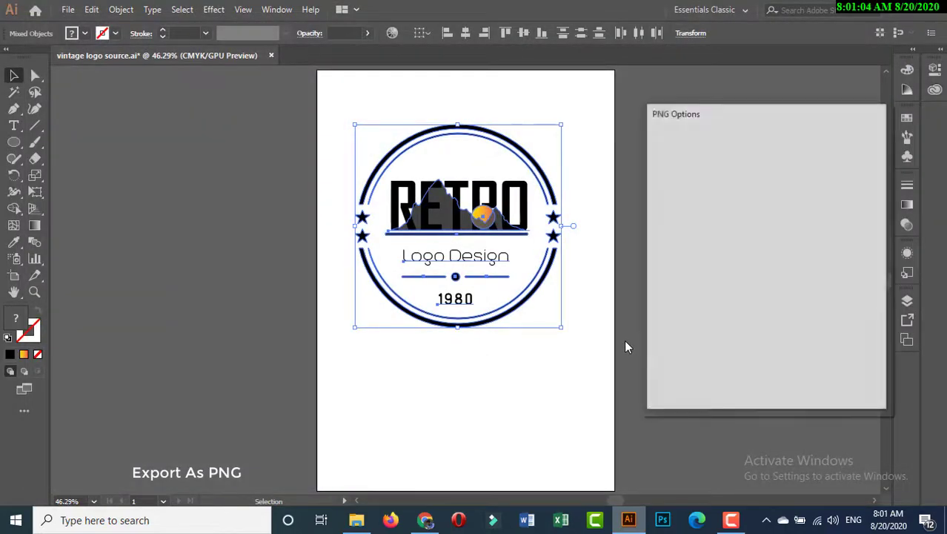
# Step: Set the PNG resolution to High (300 ppi) with Type Optimized (Hinted) anti-aliasing and a transparent background, and finish the export
pyautogui.click(740, 164)
pyautogui.click(745, 208)
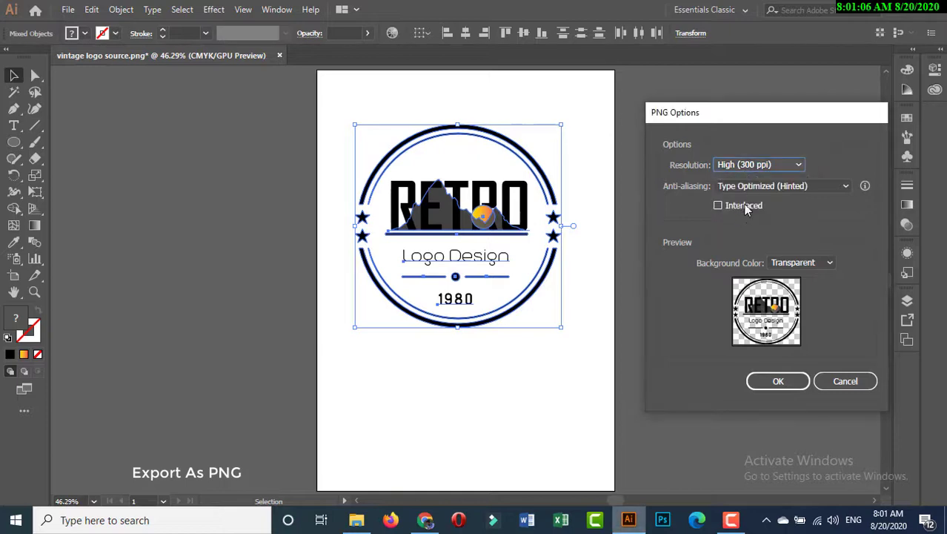
pyautogui.click(748, 185)
pyautogui.click(745, 231)
pyautogui.click(810, 267)
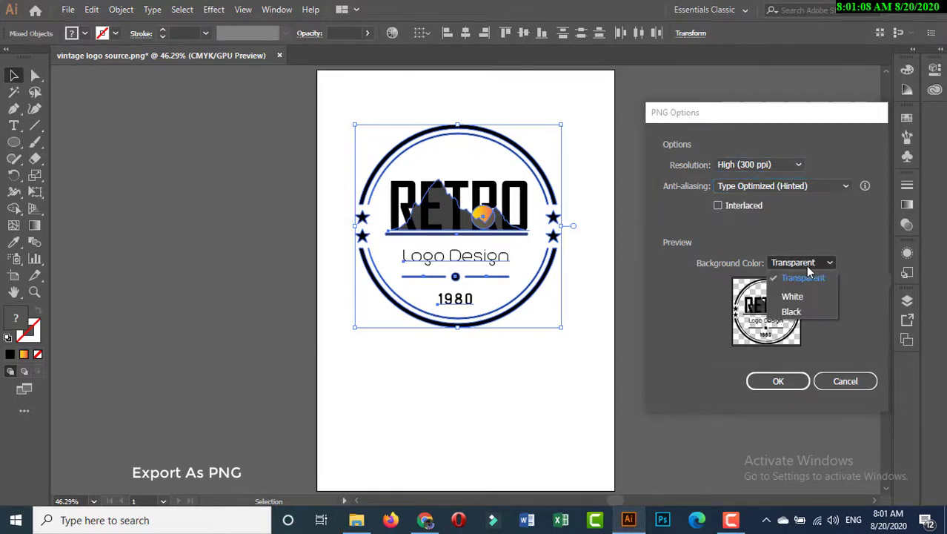
pyautogui.click(806, 264)
pyautogui.click(774, 383)
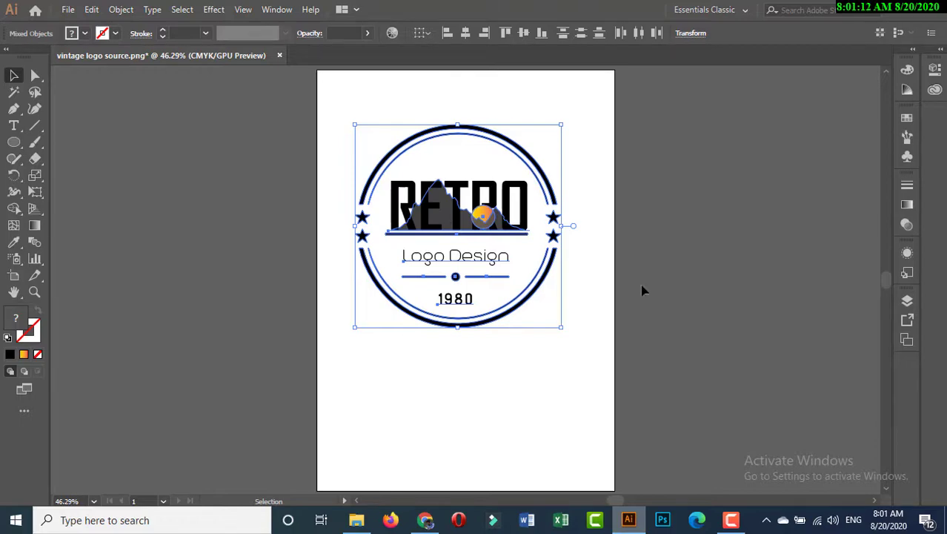
pyautogui.click(733, 194)
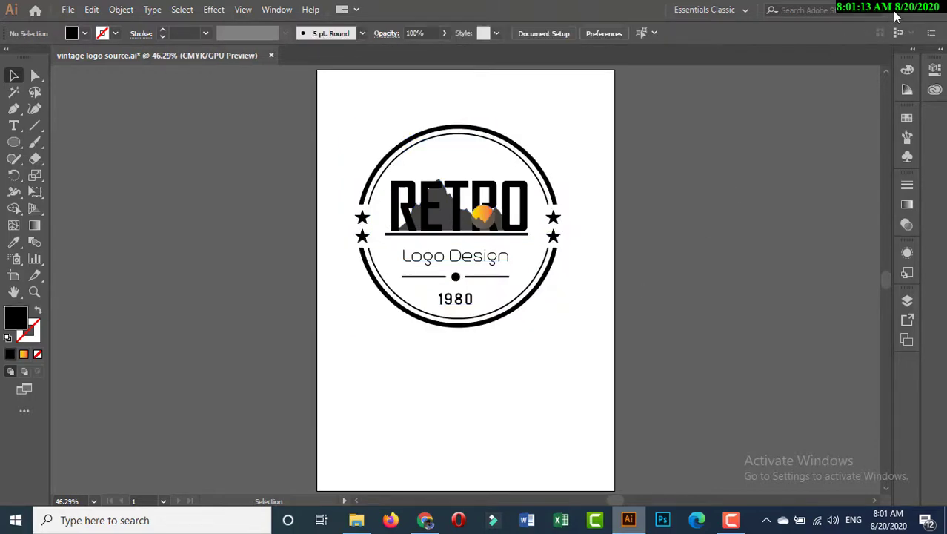
# Step: Switch to the desktop, refresh it and view the exported "vintage logo source" image in Photos
pyautogui.click(897, 14)
pyautogui.rightClick(475, 113)
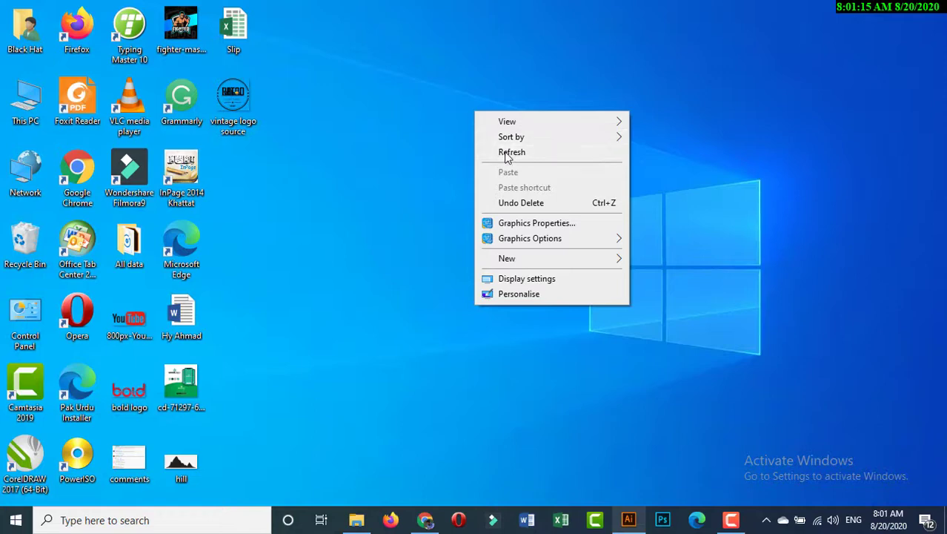
pyautogui.click(499, 150)
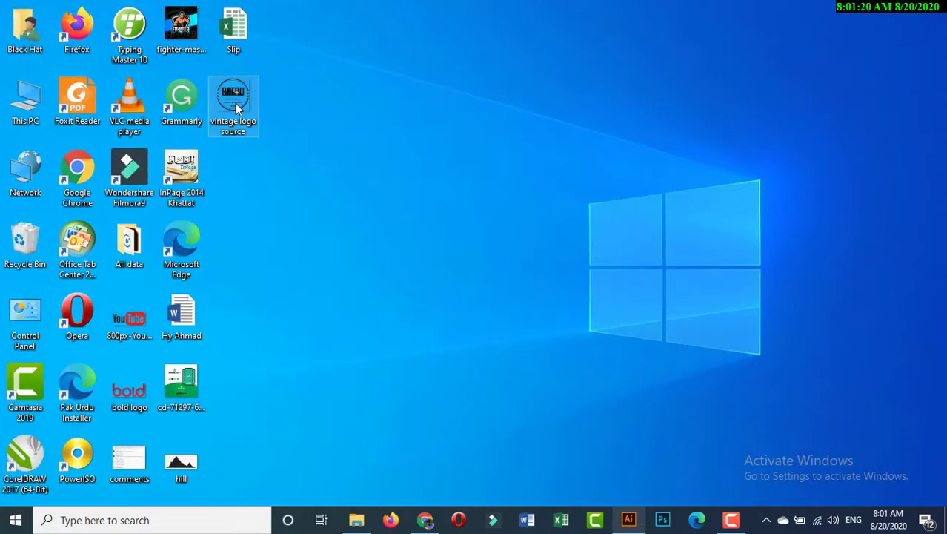
pyautogui.rightClick(236, 103)
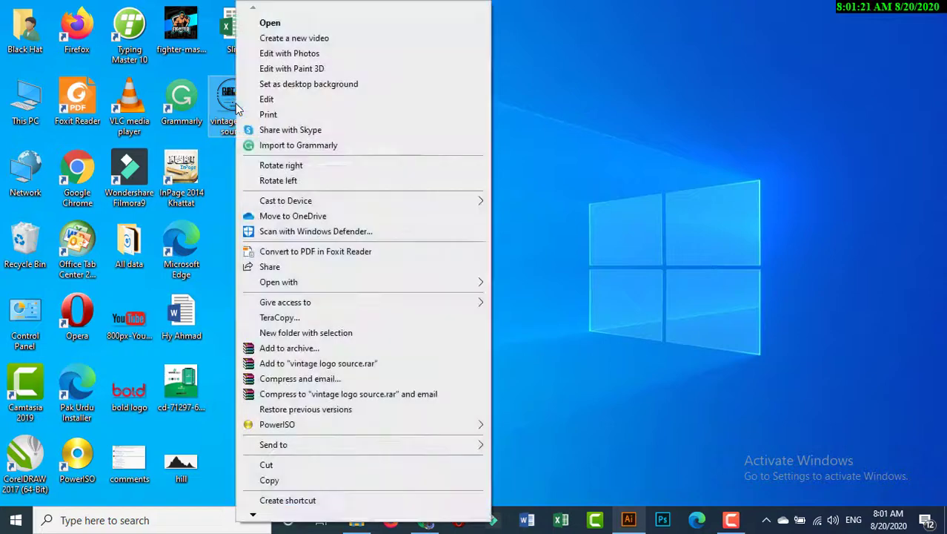
pyautogui.click(298, 24)
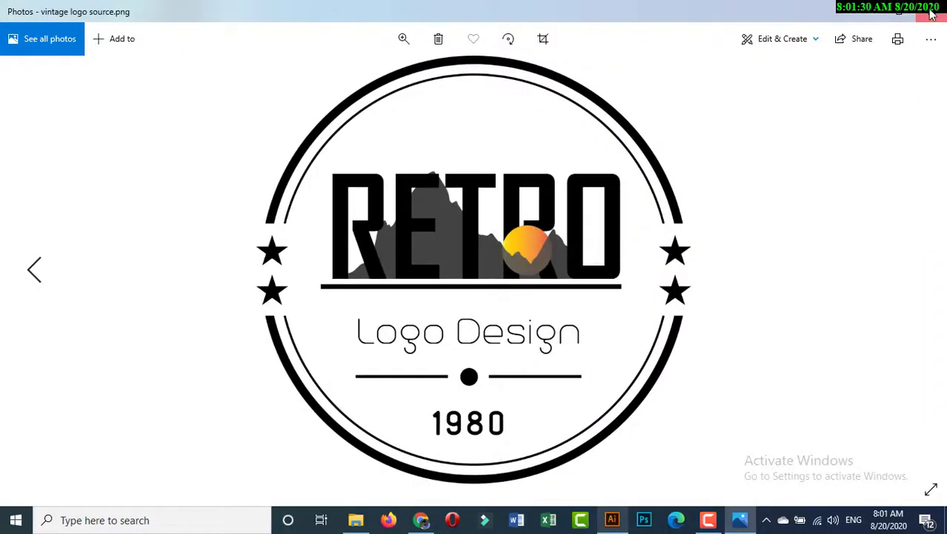
pyautogui.click(932, 14)
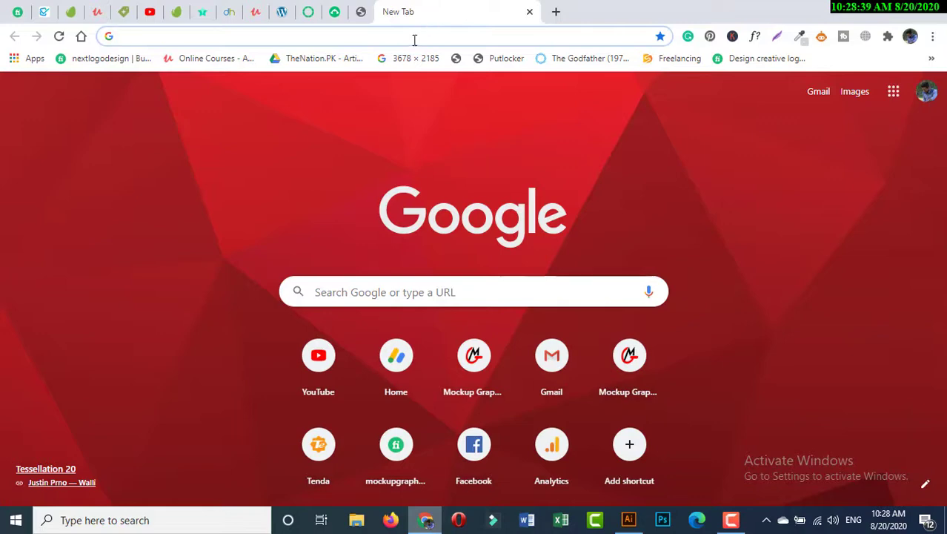
# Step: In Chrome, search Google for "mockup graphics" and open the mockupgraphics.com website
pyautogui.click(415, 36)
pyautogui.write('mocku')
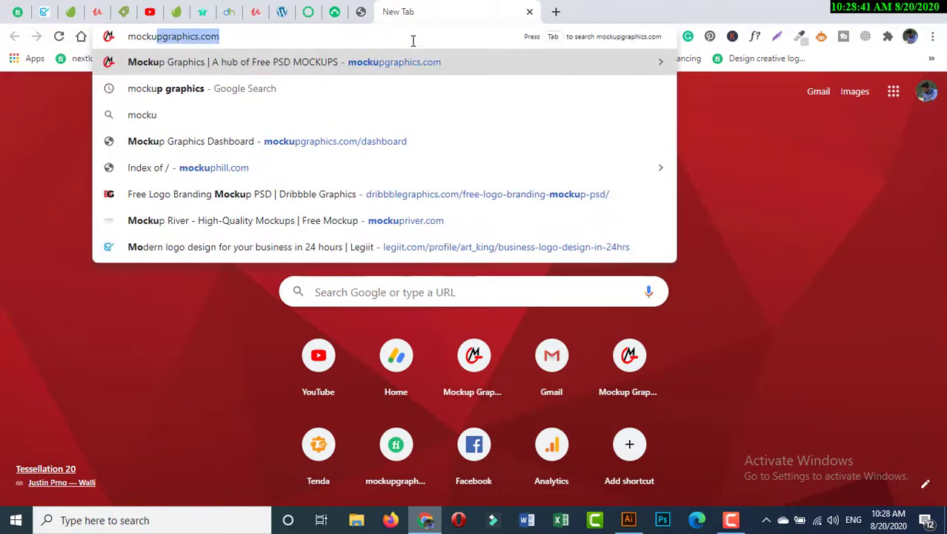
pyautogui.write('p graphics')
pyautogui.press('Return')
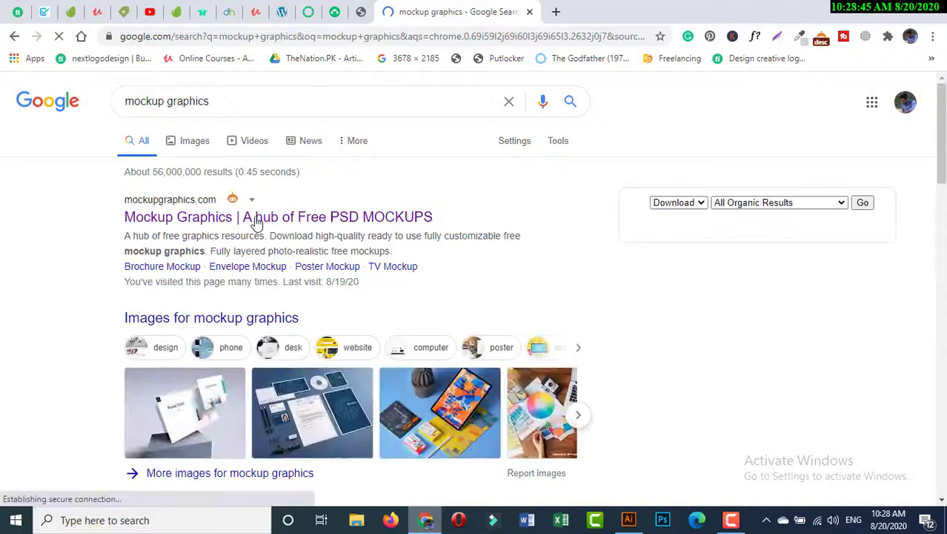
pyautogui.click(255, 223)
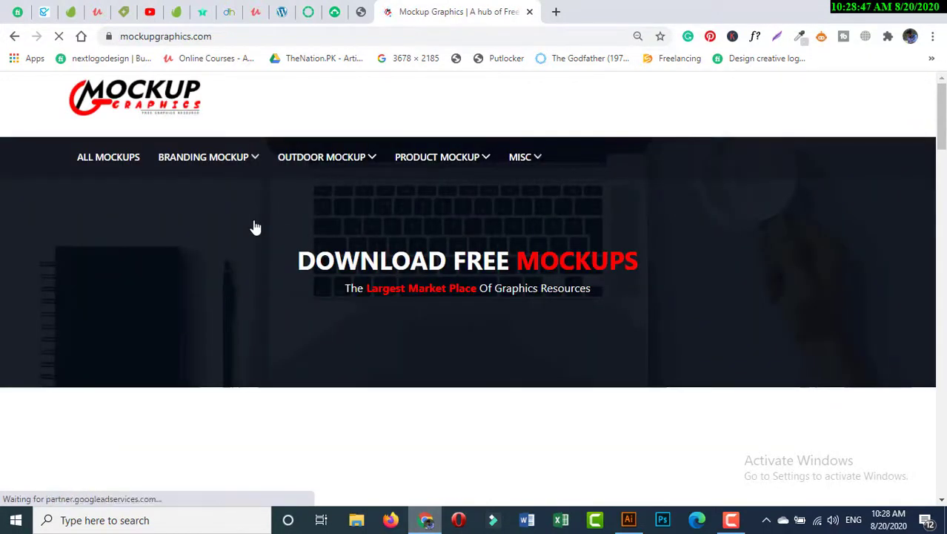
# Step: Browse to the Logo Mockup category under branding mockups and open the Vintage Logo Mockup page
pyautogui.moveTo(238, 171)
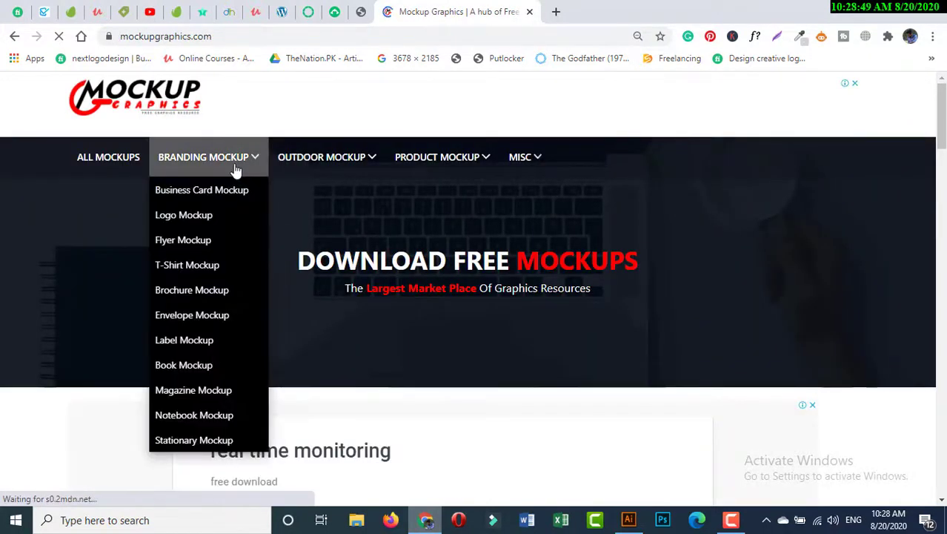
pyautogui.click(207, 216)
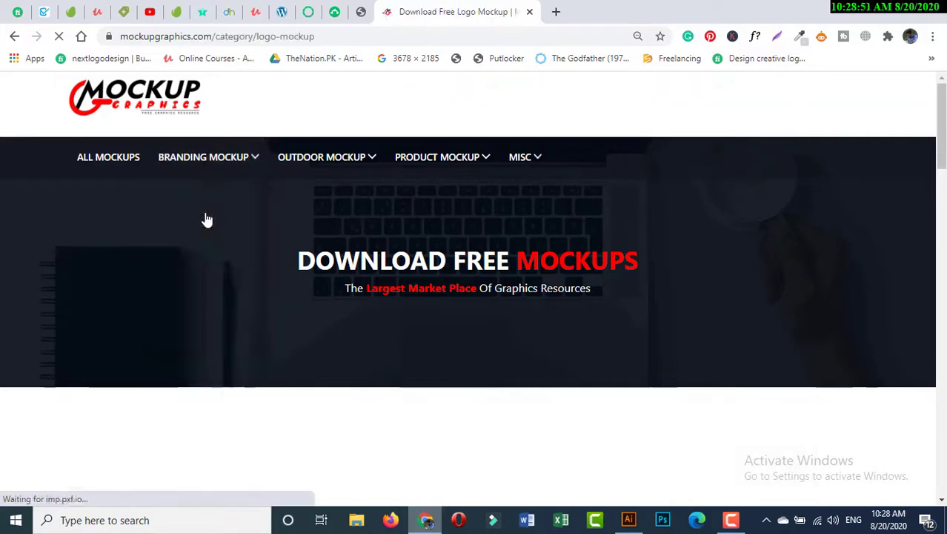
pyautogui.moveTo(940, 136); pyautogui.dragTo(927, 347)
pyautogui.scroll(4, 926, 346)
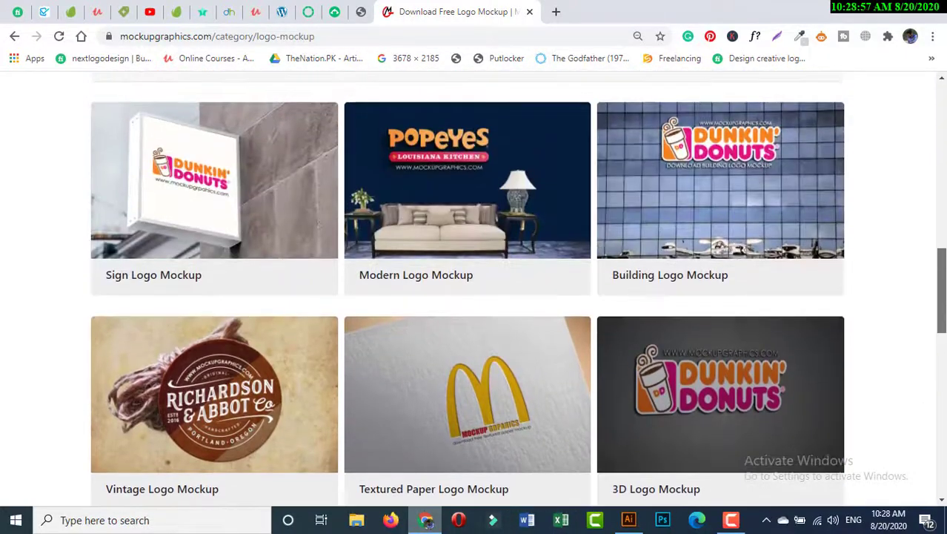
pyautogui.click(226, 434)
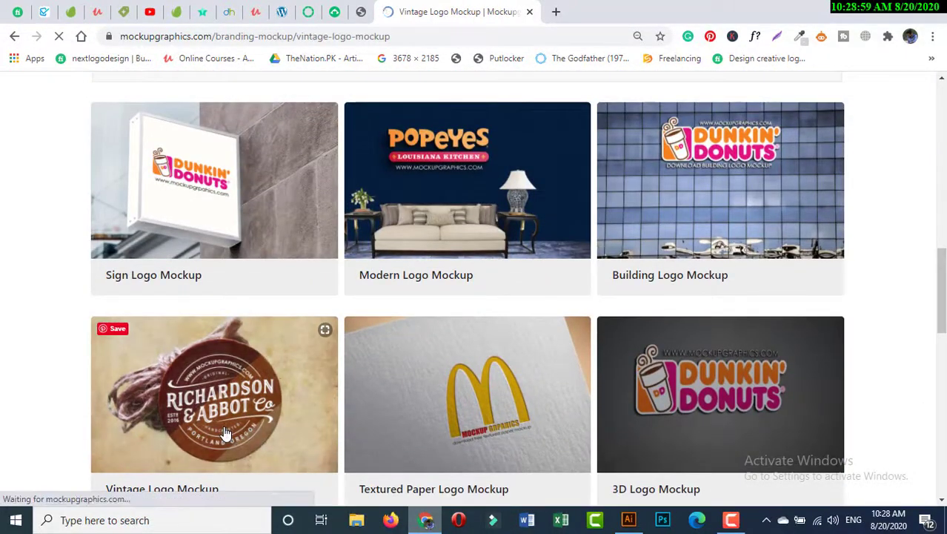
# Step: Go through the Vintage Logo Mockup page to its download page and download the mockup archive
pyautogui.scroll(-7, 794, 143)
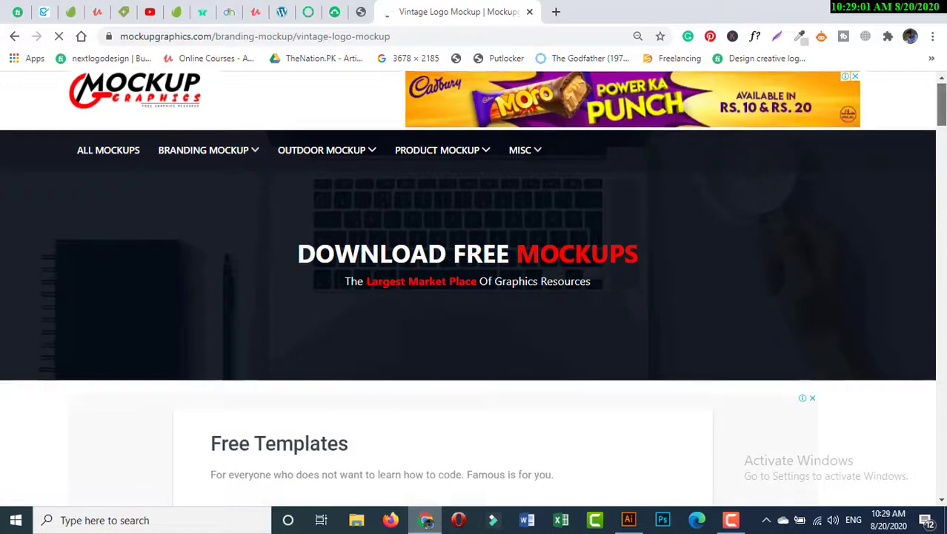
pyautogui.scroll(-9, 787, 194)
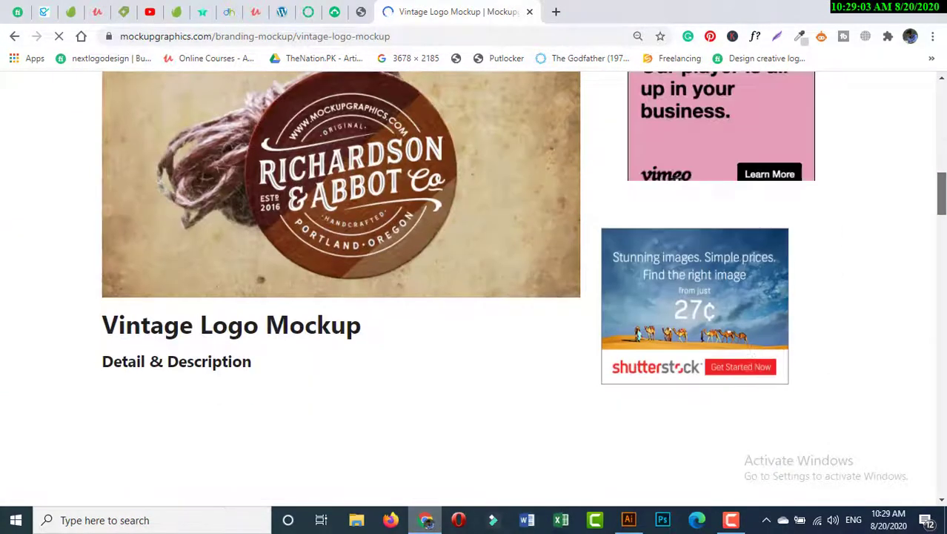
pyautogui.scroll(8, 474, 289)
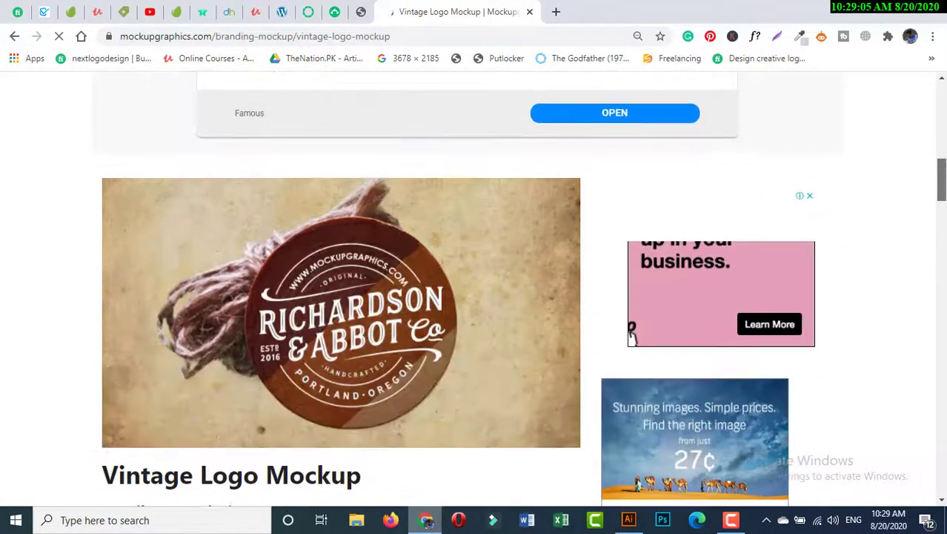
pyautogui.scroll(-10, 474, 289)
pyautogui.scroll(-9, 475, 289)
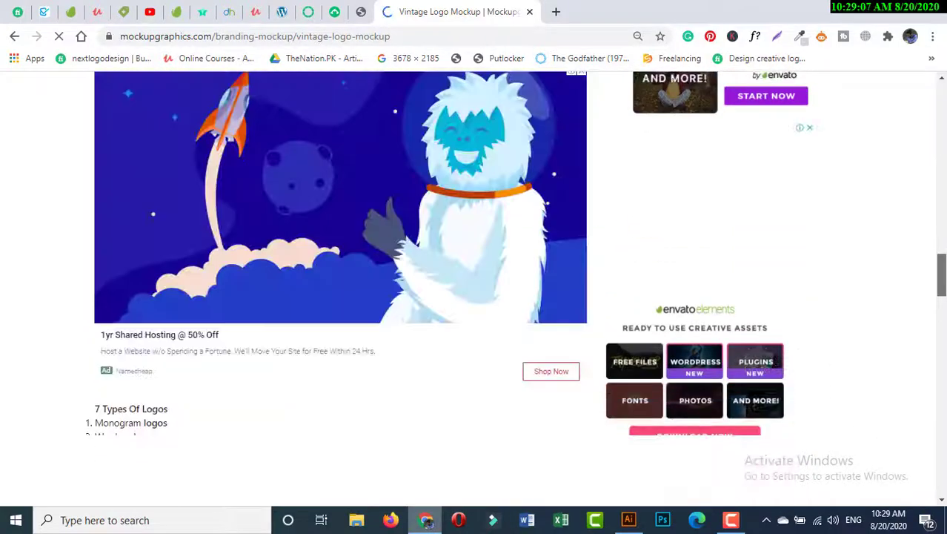
pyautogui.scroll(-8, 475, 289)
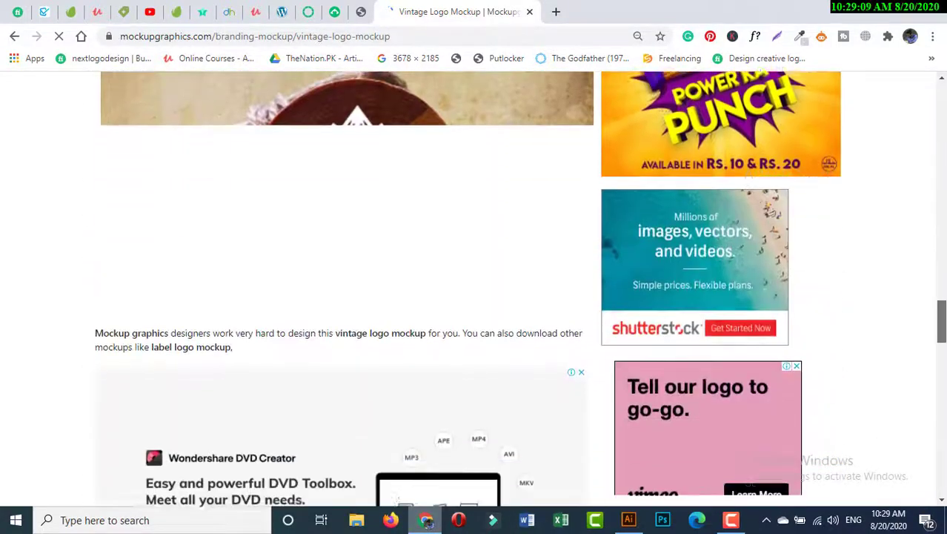
pyautogui.scroll(-9, 475, 289)
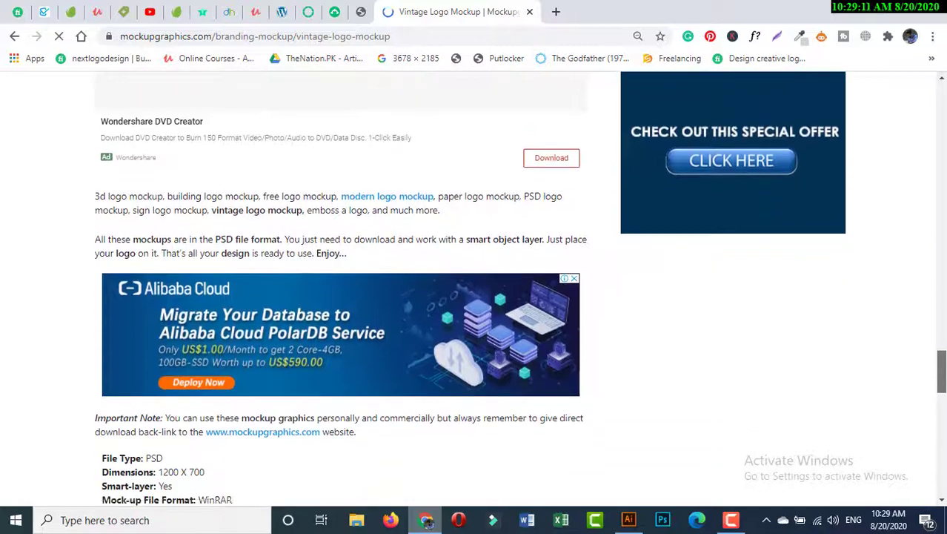
pyautogui.scroll(1, 923, 412)
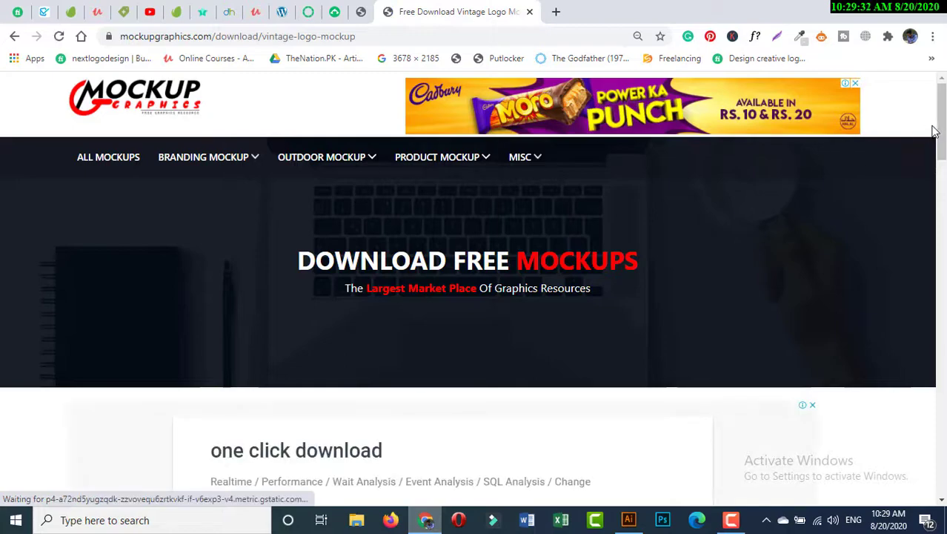
pyautogui.moveTo(942, 131); pyautogui.dragTo(941, 347)
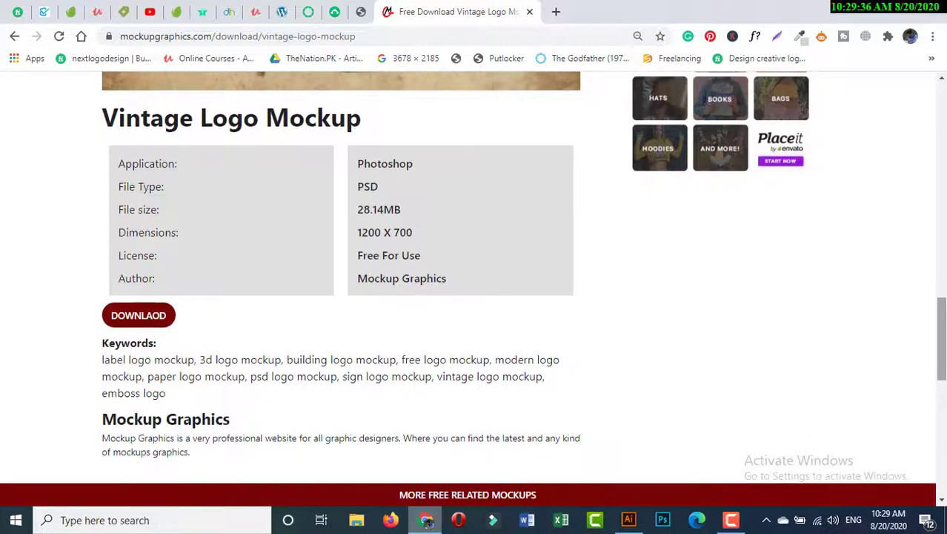
pyautogui.click(157, 325)
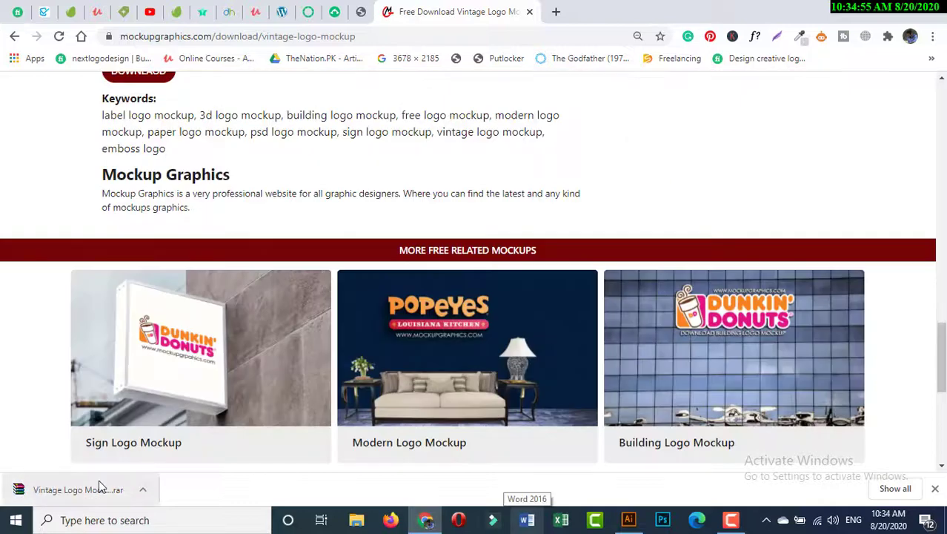
# Step: Show the downloaded Vintage Logo Mockup archive in its folder and extract it there
pyautogui.rightClick(100, 485)
pyautogui.click(138, 447)
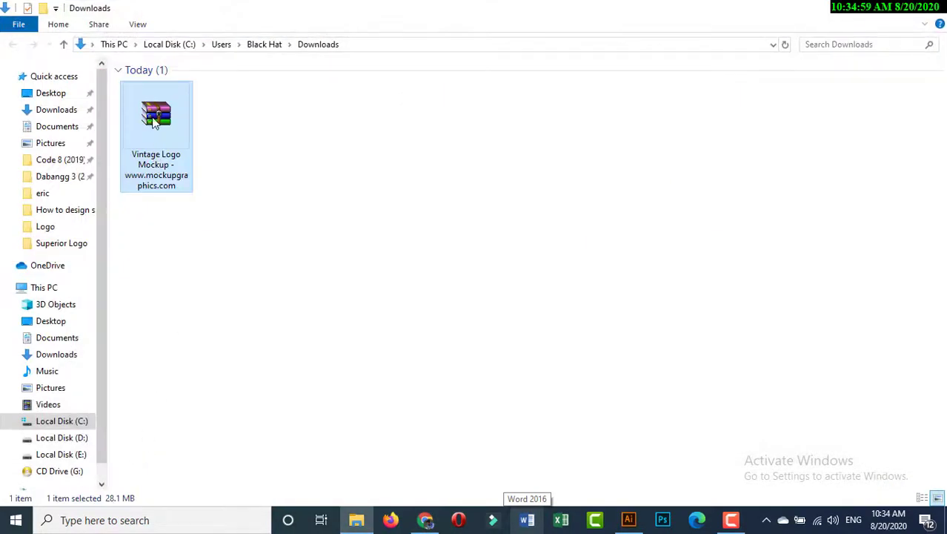
pyautogui.rightClick(155, 122)
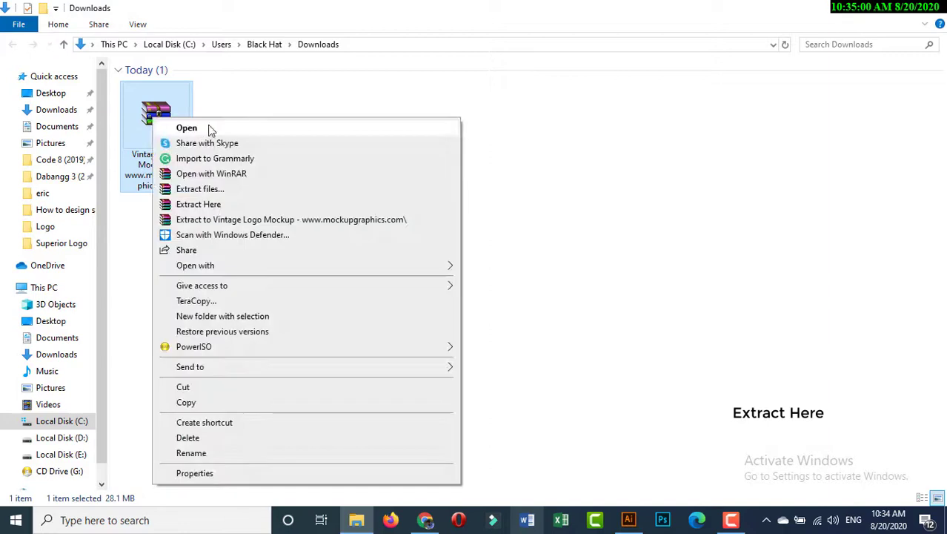
pyautogui.click(217, 205)
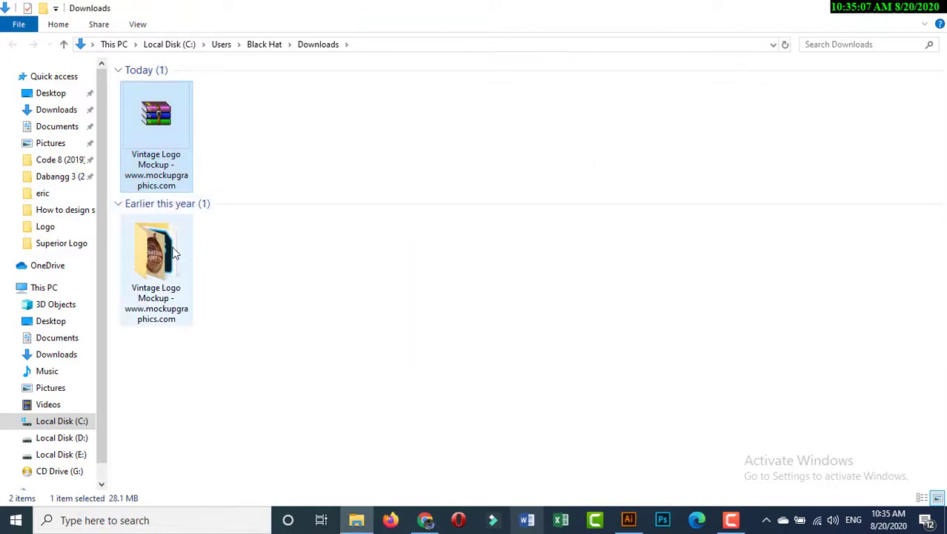
# Step: Open the extracted Vintage Logo Mockup folder and open the "vintage logo mockup" PSD in Photoshop
pyautogui.rightClick(174, 253)
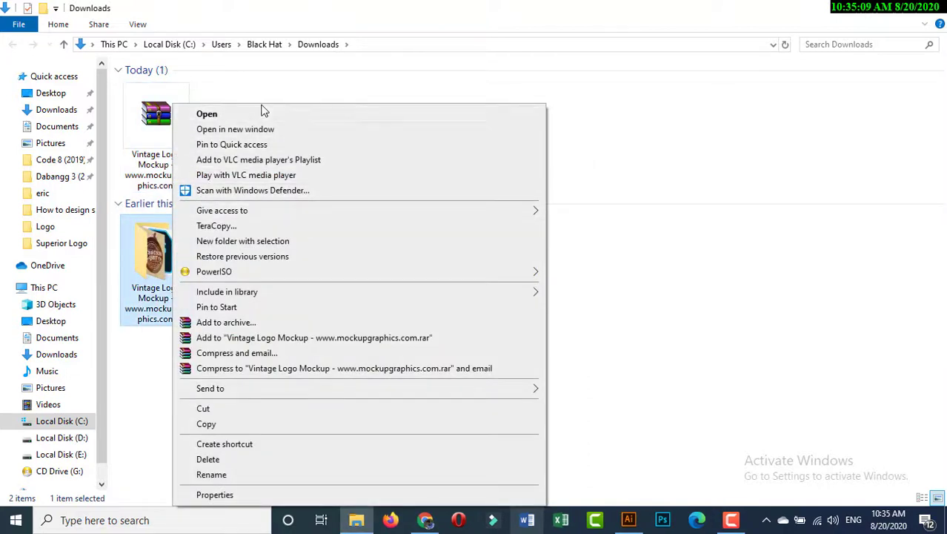
pyautogui.click(263, 112)
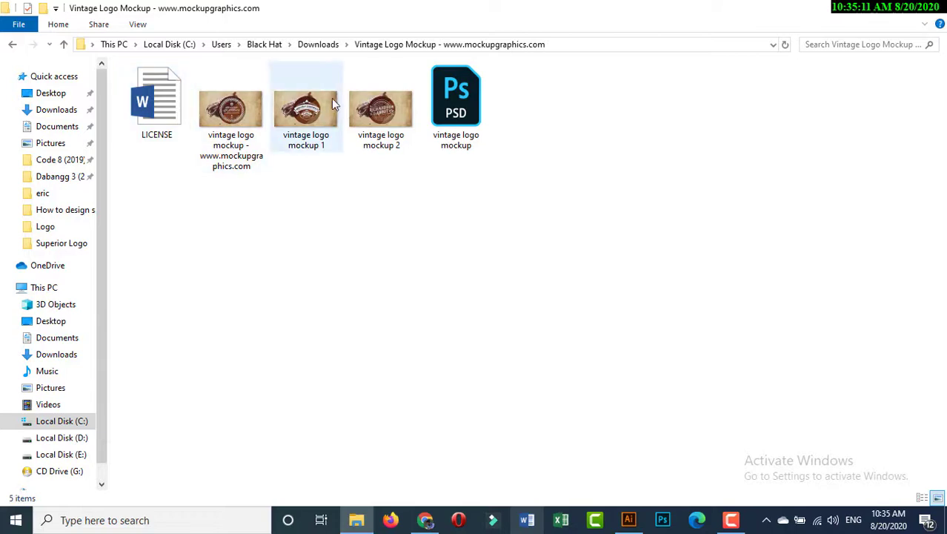
pyautogui.rightClick(436, 100)
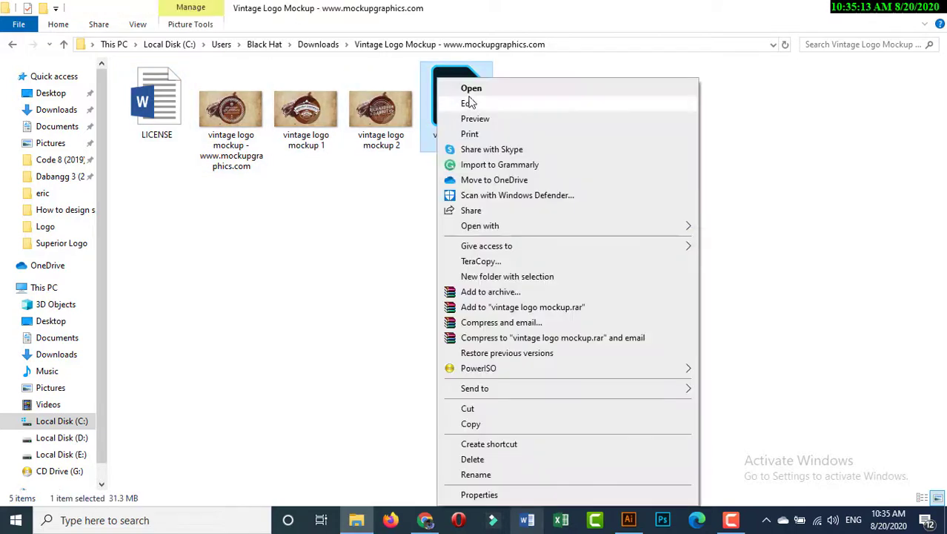
pyautogui.click(471, 89)
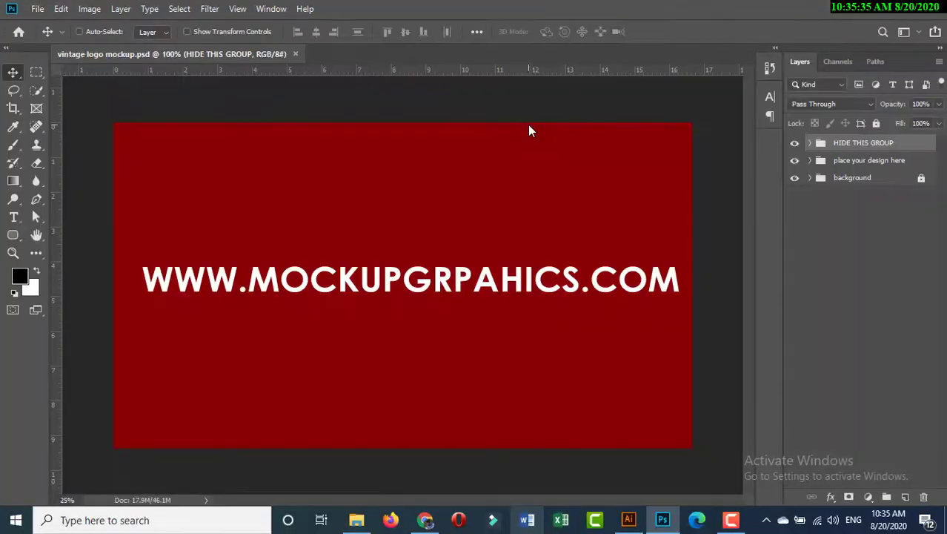
# Step: Hide the "HIDE THIS GROUP" group and open the smart object inside the "place your design here" group for editing
pyautogui.click(795, 145)
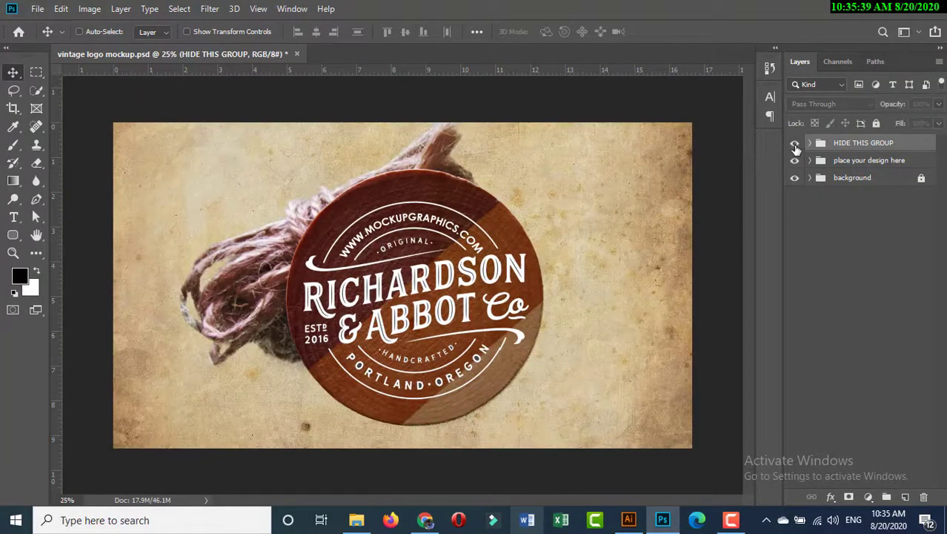
pyautogui.click(810, 161)
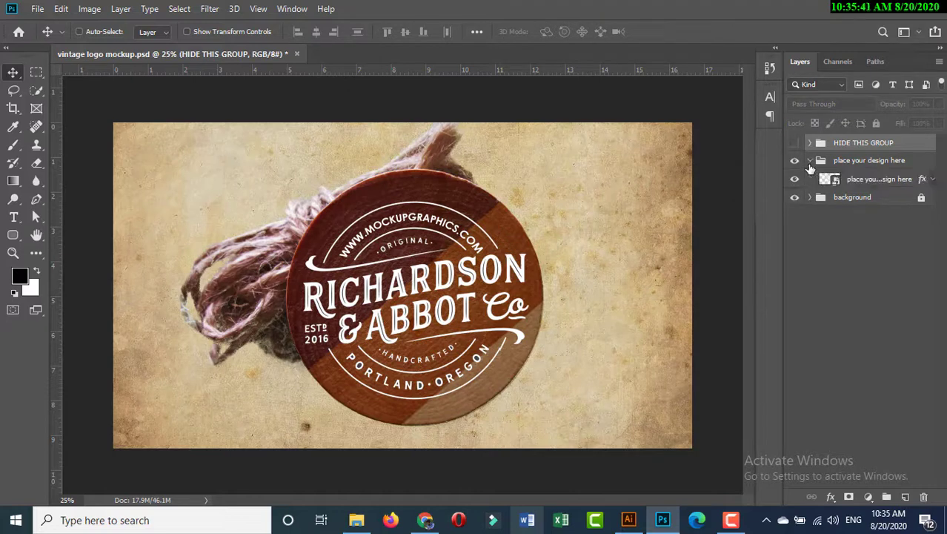
pyautogui.click(795, 179)
pyautogui.click(795, 181)
pyautogui.doubleClick(835, 182)
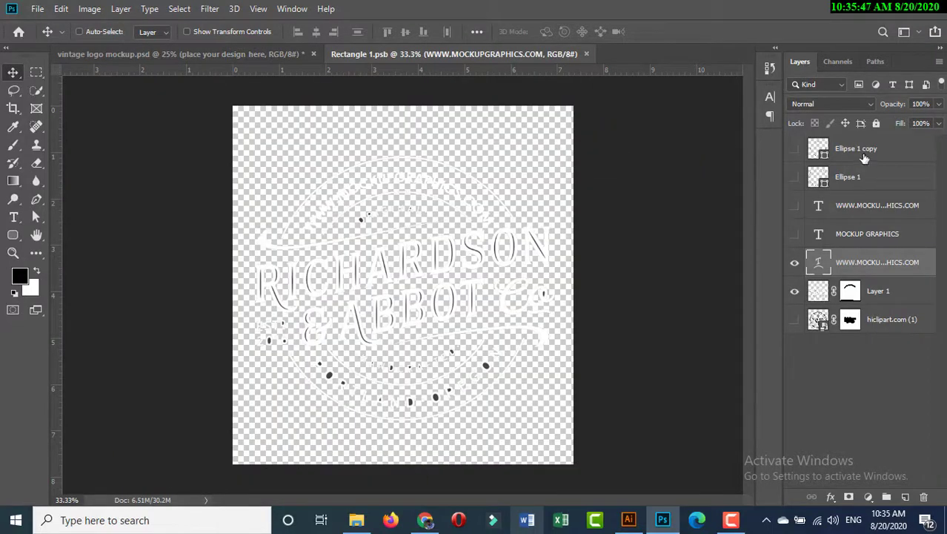
# Step: Delete the "Ellipse 1 copy" and "Ellipse 1" layers from the smart object
pyautogui.click(864, 157)
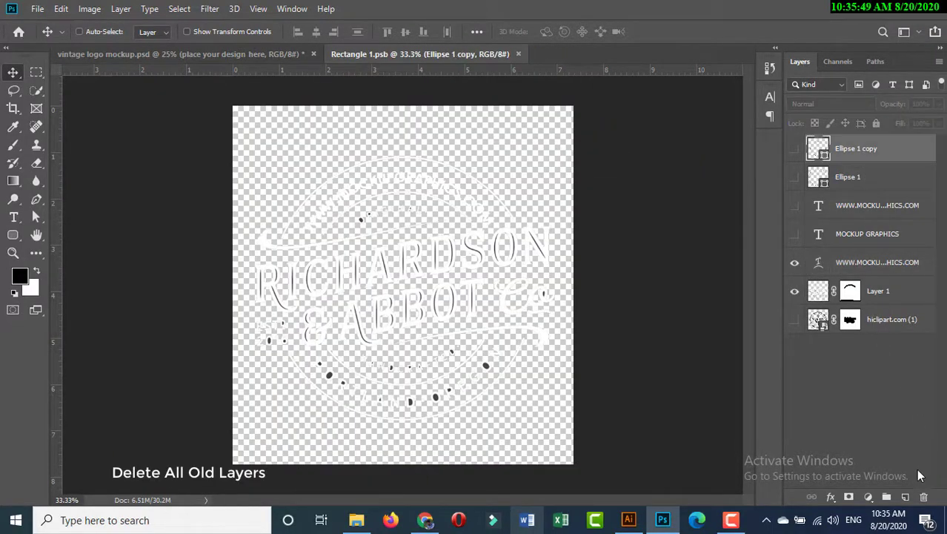
pyautogui.click(923, 495)
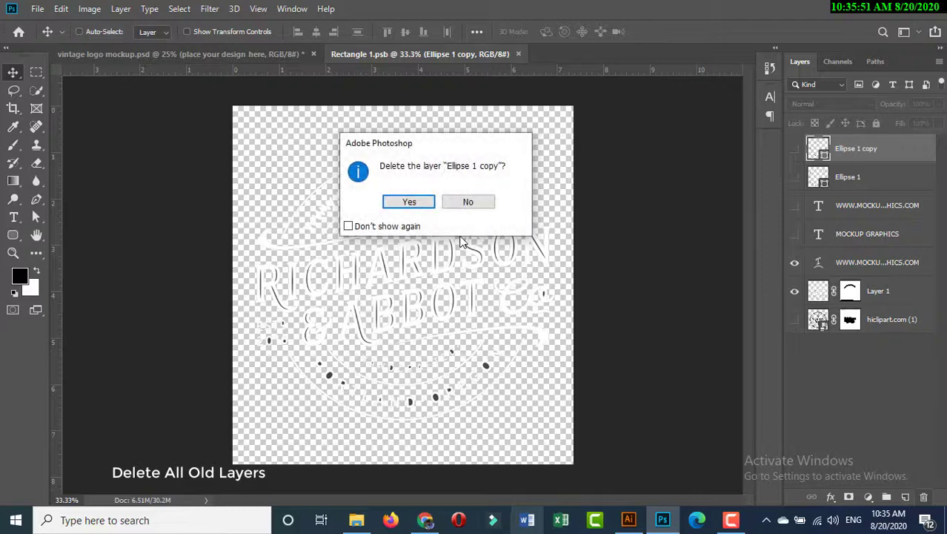
pyautogui.click(409, 203)
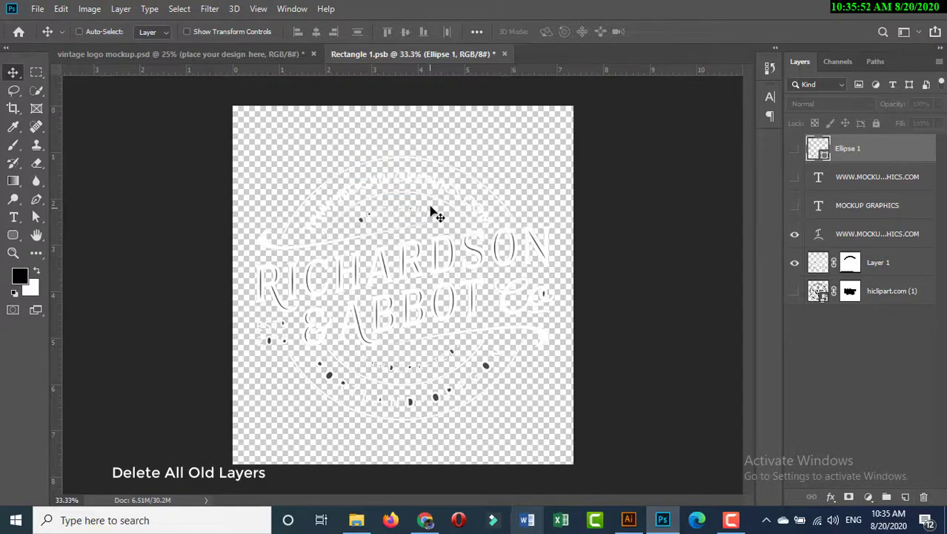
pyautogui.click(924, 496)
pyautogui.click(418, 260)
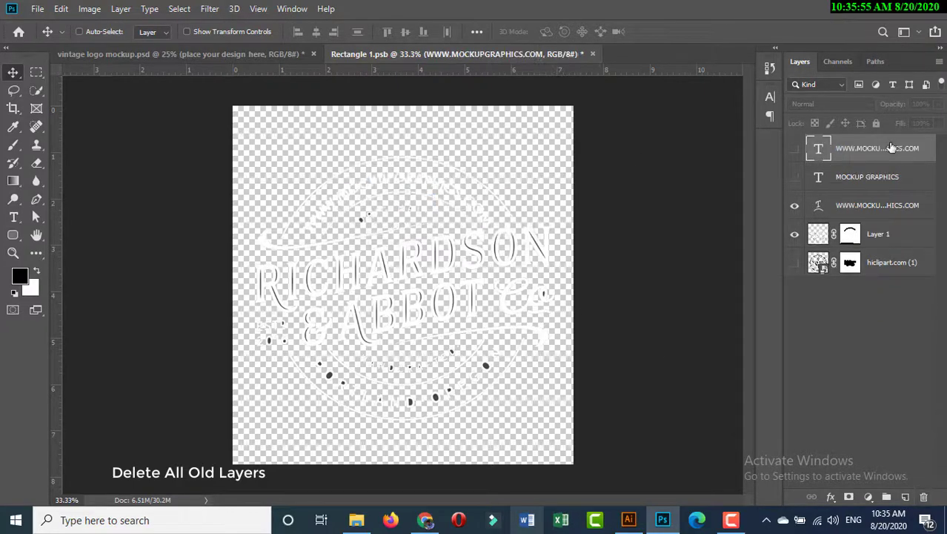
pyautogui.click(923, 496)
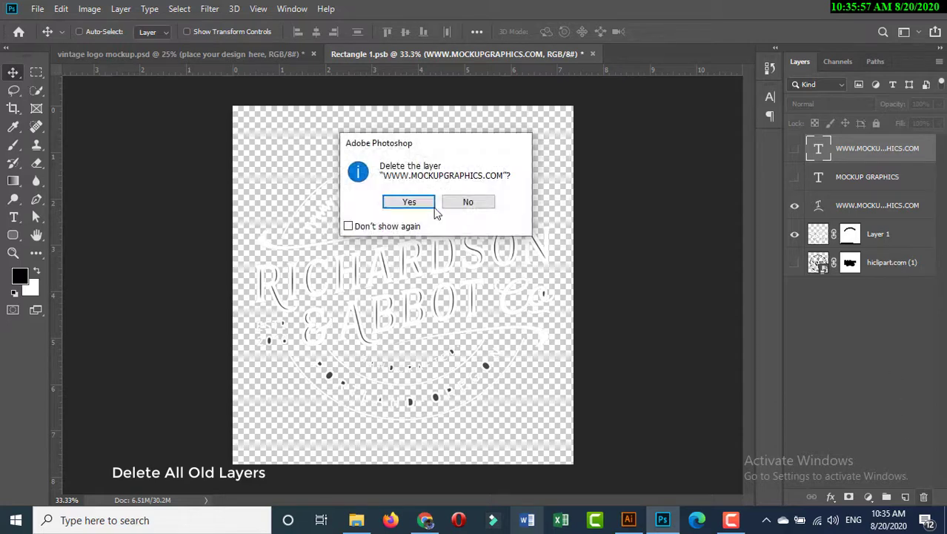
pyautogui.click(429, 210)
pyautogui.click(924, 496)
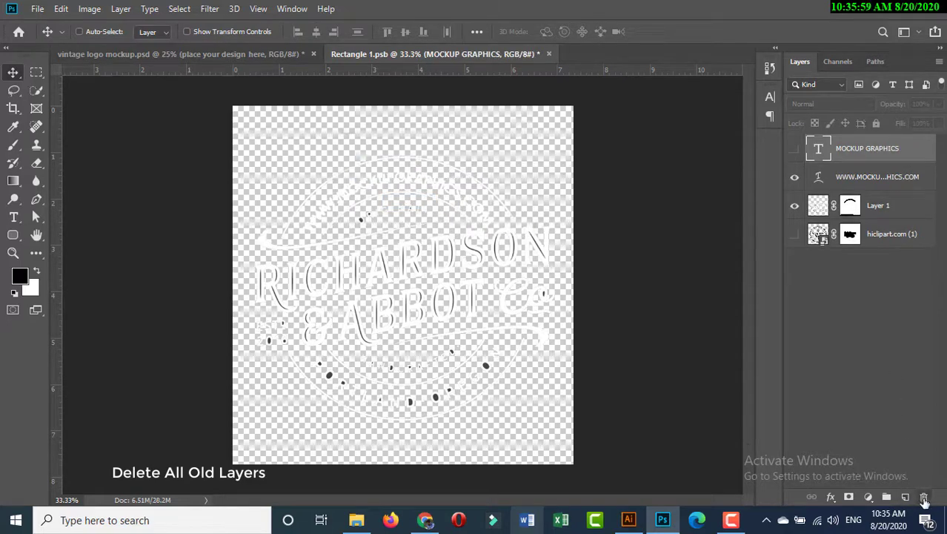
pyautogui.click(409, 204)
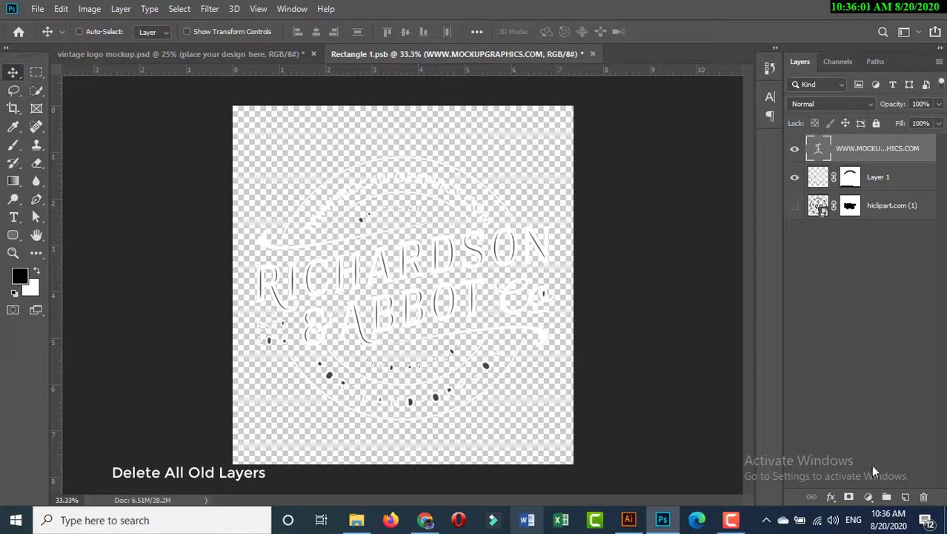
pyautogui.click(923, 497)
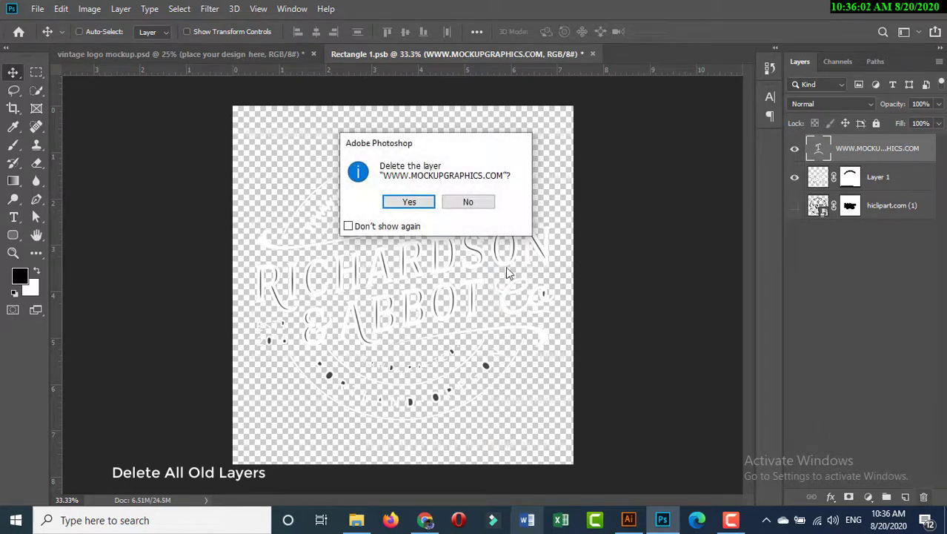
pyautogui.click(410, 202)
pyautogui.click(924, 497)
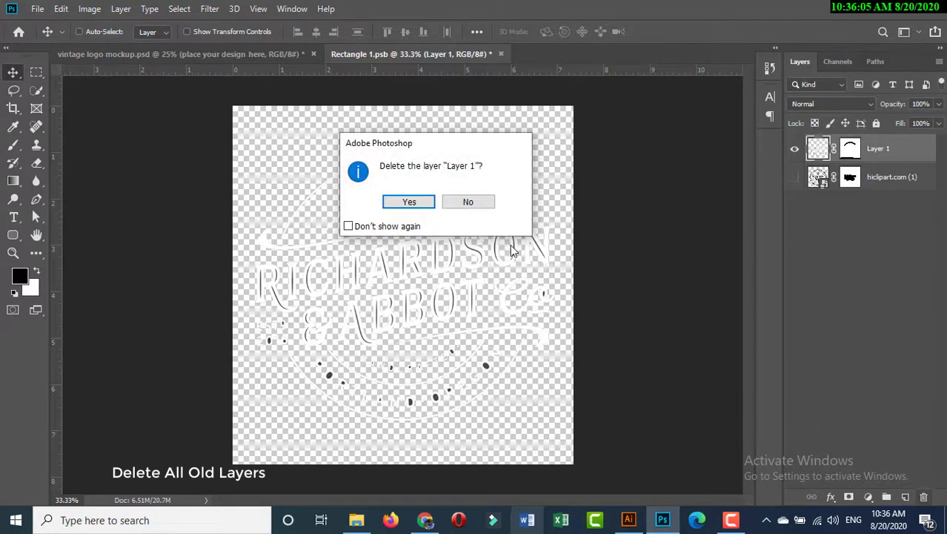
pyautogui.click(427, 205)
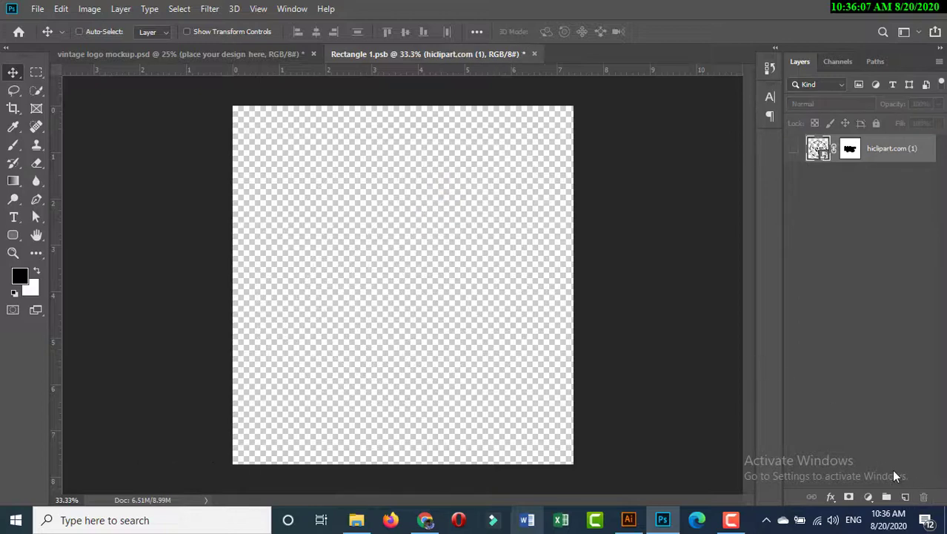
# Step: Add a new empty layer and delete the remaining "hiclipart.com (1)" layer
pyautogui.click(905, 497)
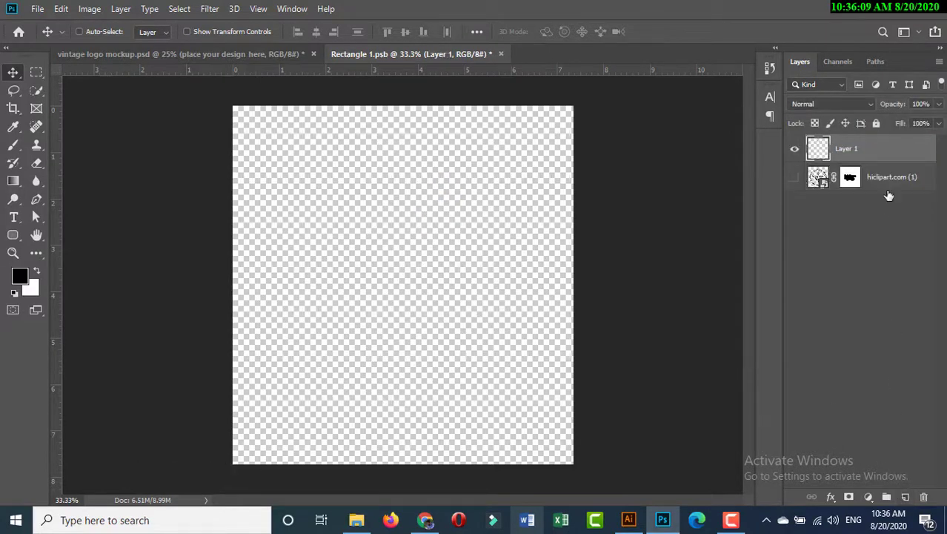
pyautogui.click(888, 190)
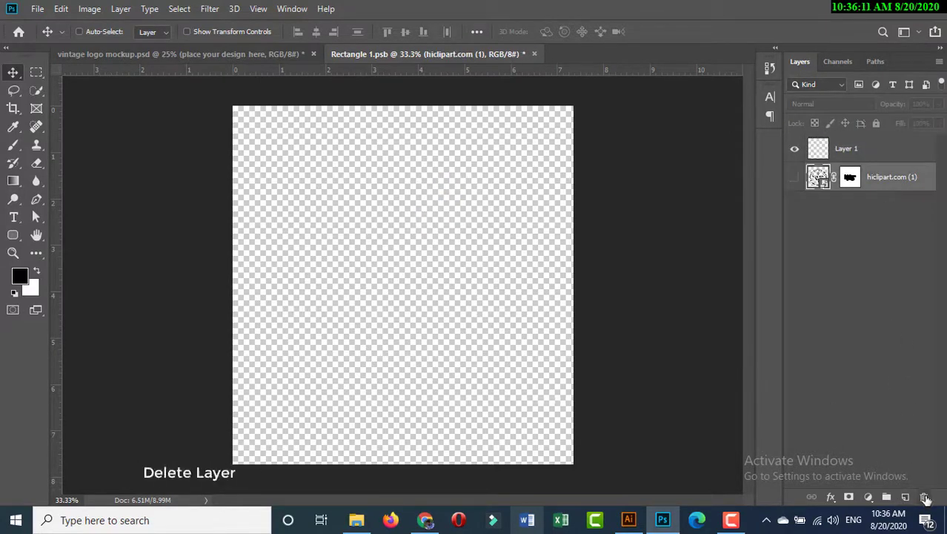
pyautogui.click(925, 498)
pyautogui.click(406, 203)
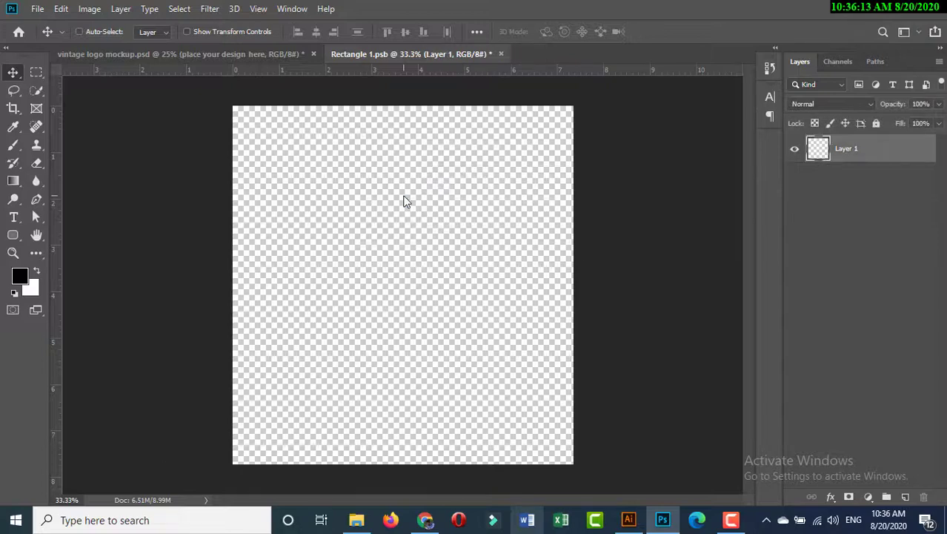
# Step: Place the "vintage logo source" image from the Desktop as an embedded object in the empty smart object document
pyautogui.click(37, 9)
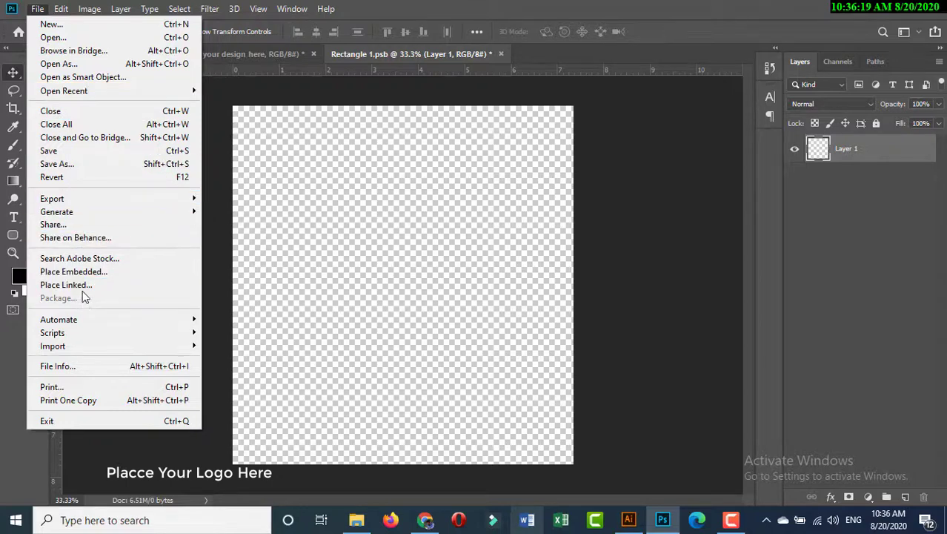
pyautogui.click(84, 272)
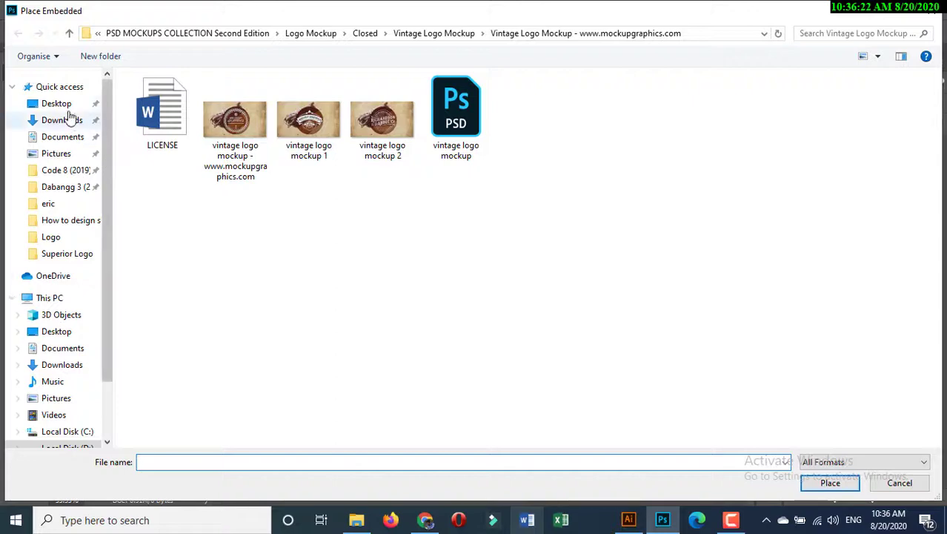
pyautogui.click(57, 104)
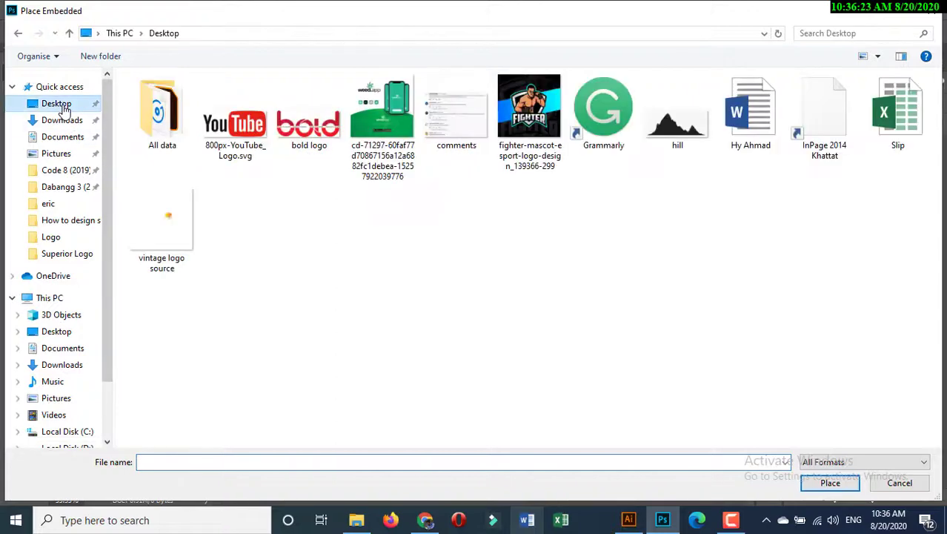
pyautogui.click(172, 216)
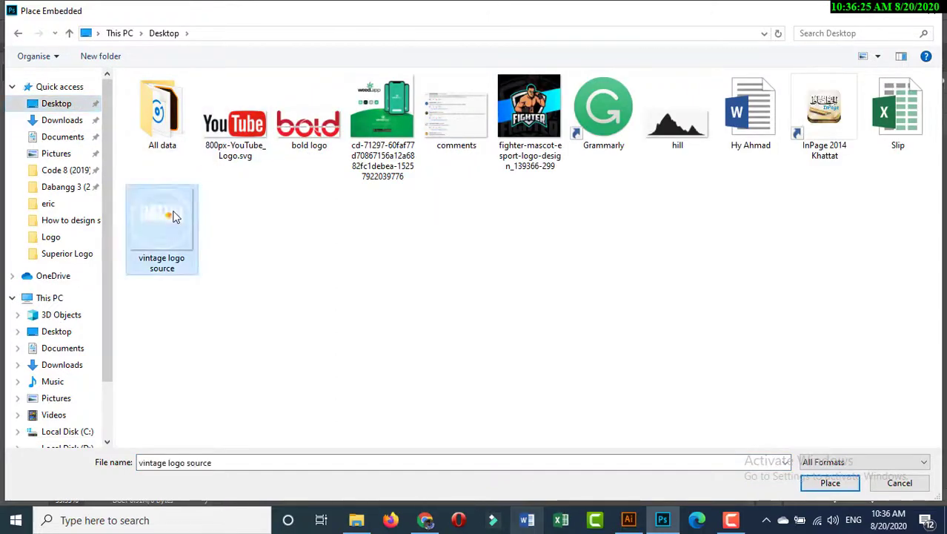
pyautogui.click(834, 484)
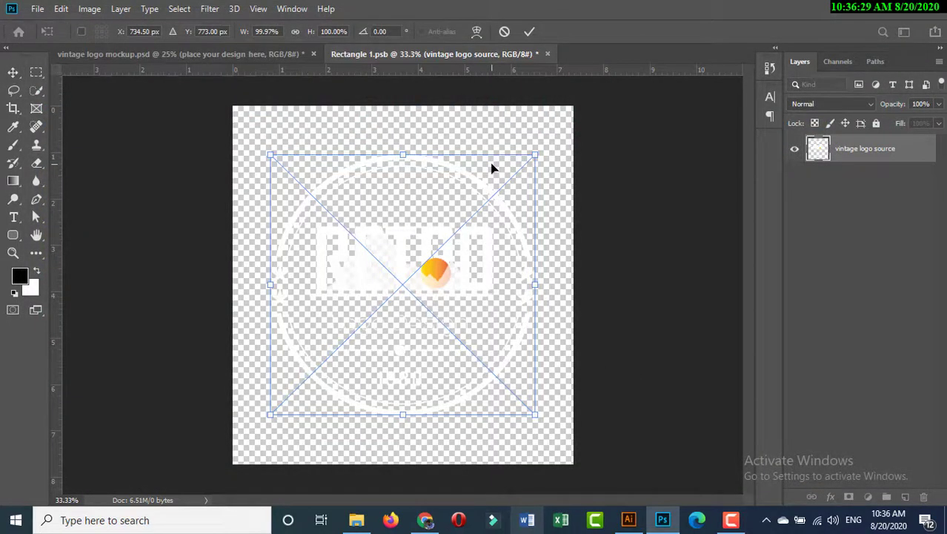
pyautogui.click(529, 31)
# Step: Save the smart object with the placed logo and switch to the vintage logo mockup document to check it
pyautogui.hotkey('ctrl', 's')
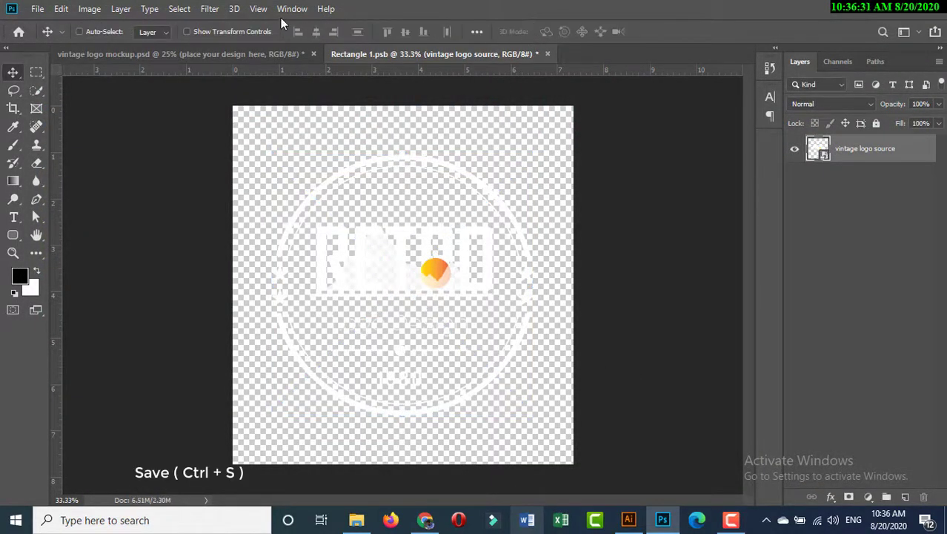
pyautogui.click(37, 8)
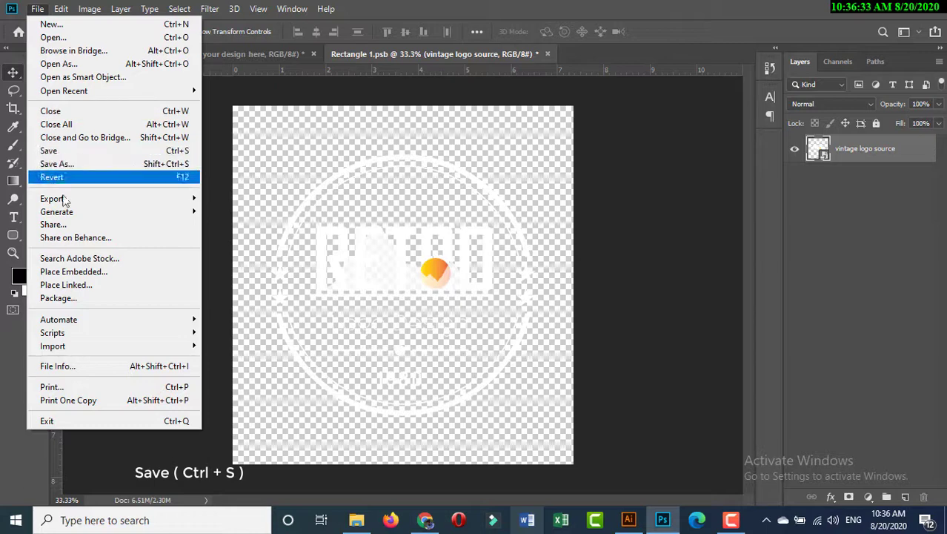
pyautogui.click(50, 151)
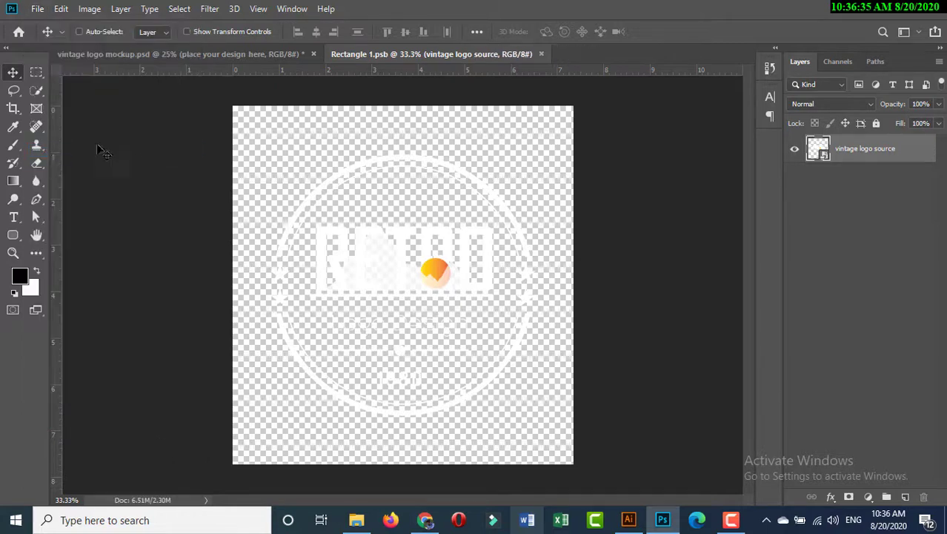
pyautogui.click(158, 57)
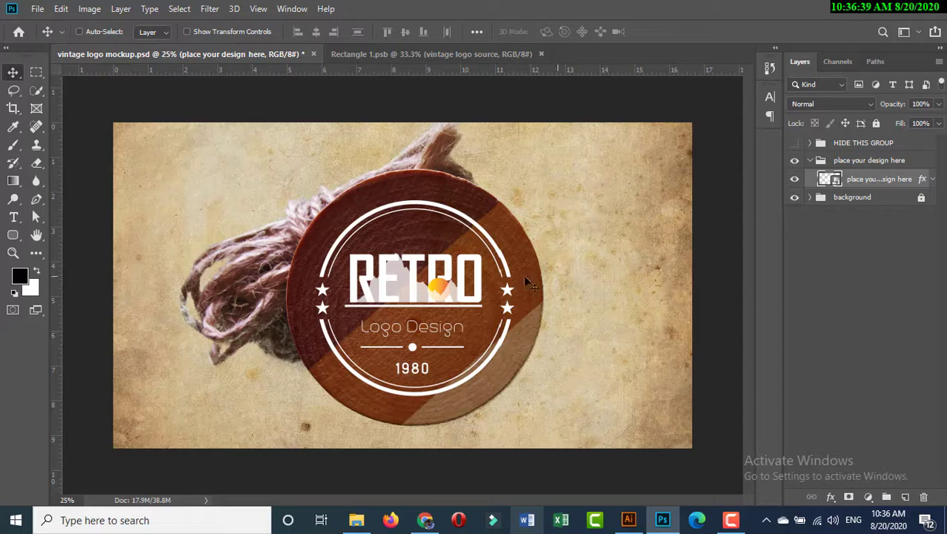
# Step: Return to the smart object document and scale the placed logo proportionally about its centre to about 117%
pyautogui.click(347, 53)
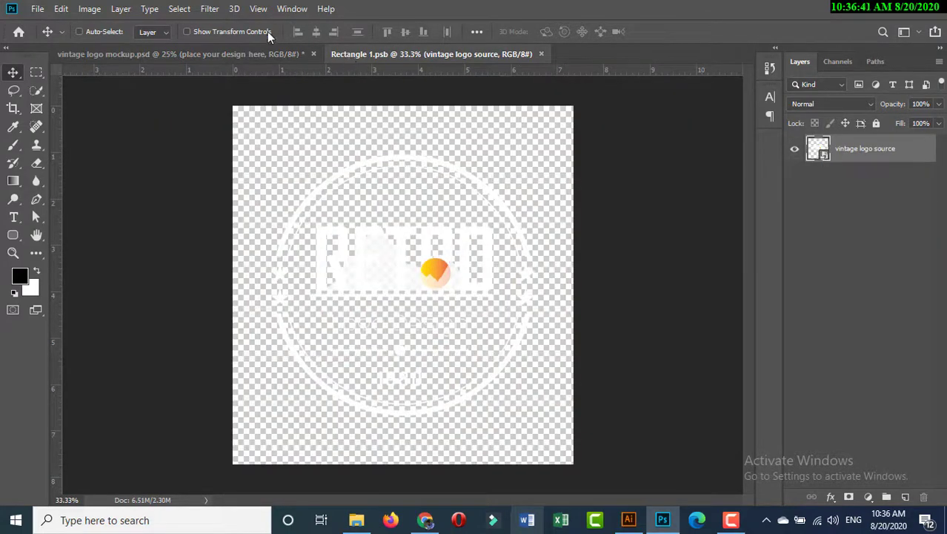
pyautogui.click(188, 32)
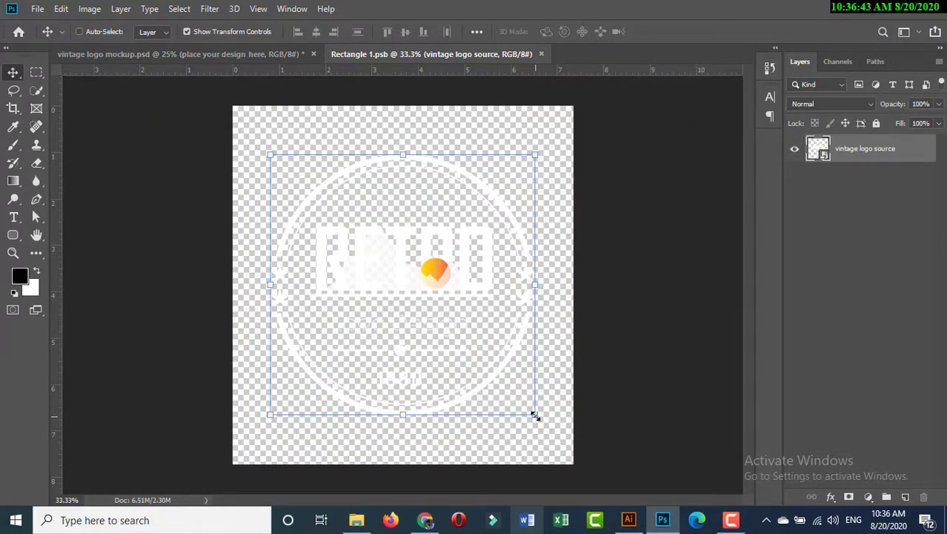
pyautogui.moveTo(536, 416); pyautogui.dragTo(560, 436)
pyautogui.click(529, 31)
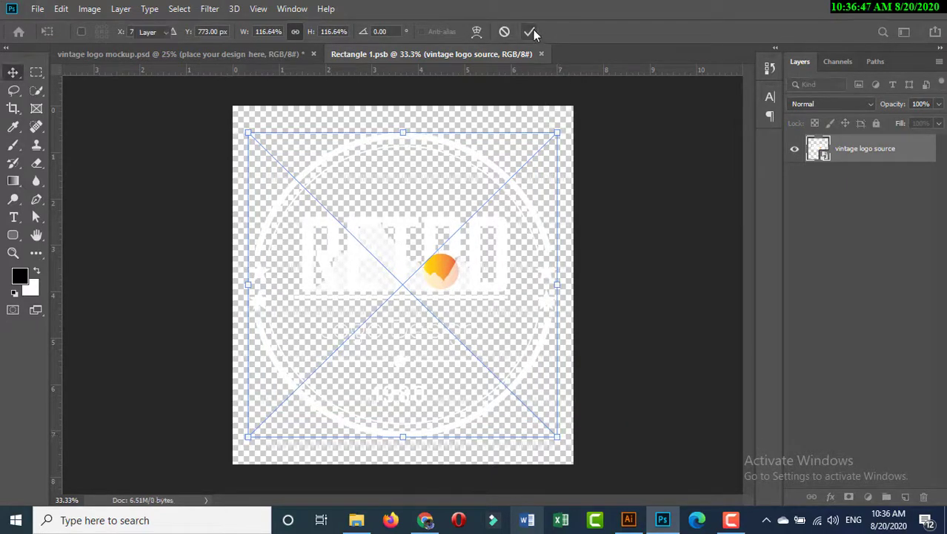
# Step: Save the smart object with the enlarged logo, return to the mockup document and turn off the transform controls
pyautogui.click(37, 8)
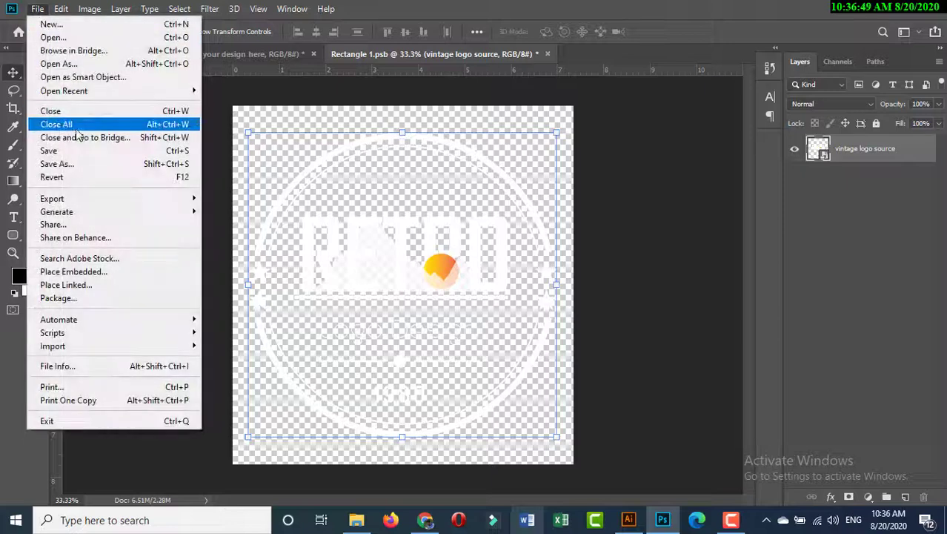
pyautogui.click(65, 154)
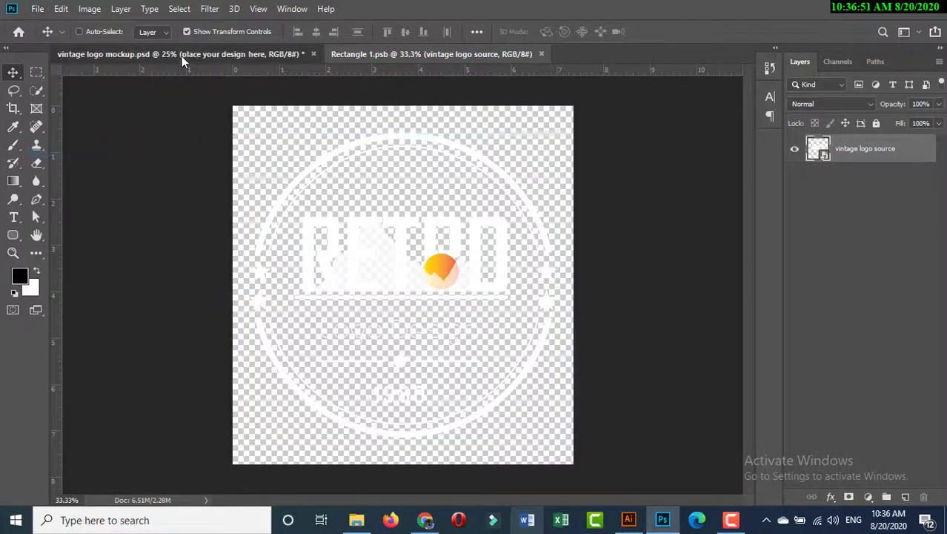
pyautogui.click(181, 56)
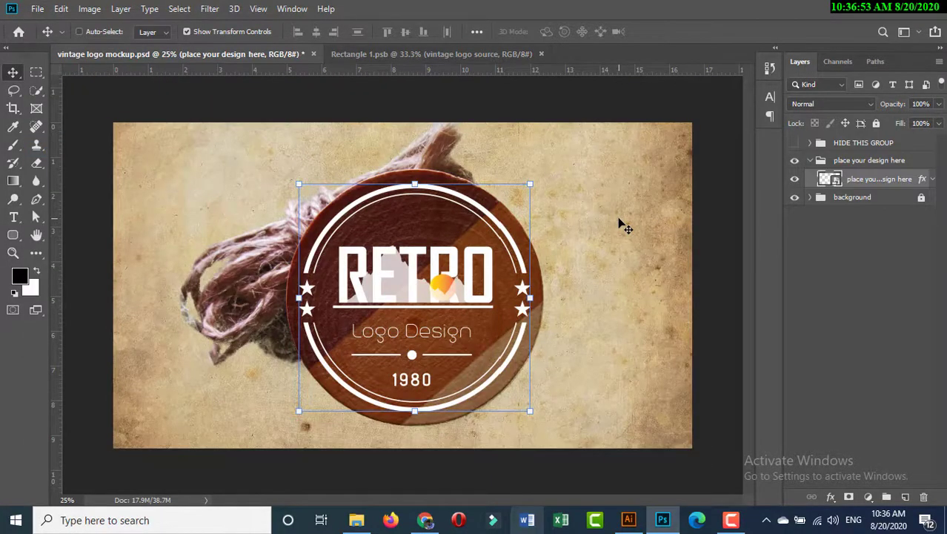
pyautogui.click(220, 32)
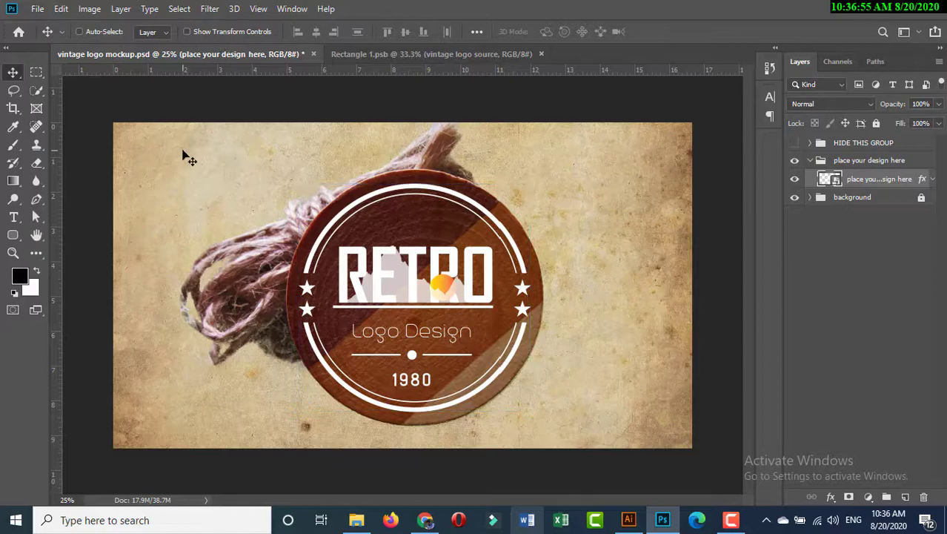